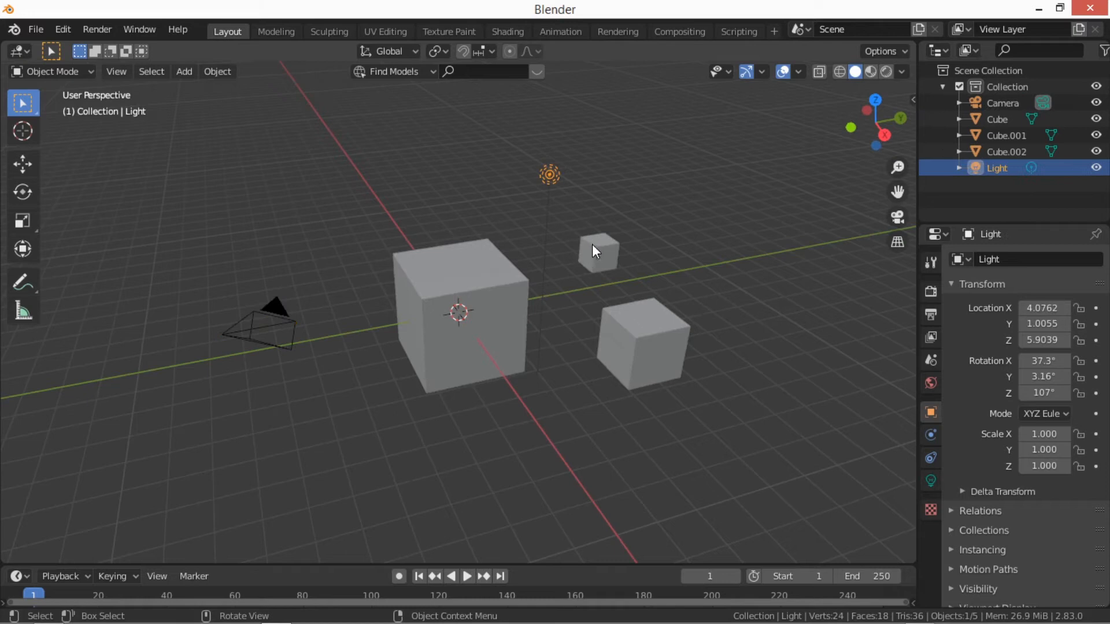
- Select the smallest cube on its own and clear the selection
left_click(598, 253)
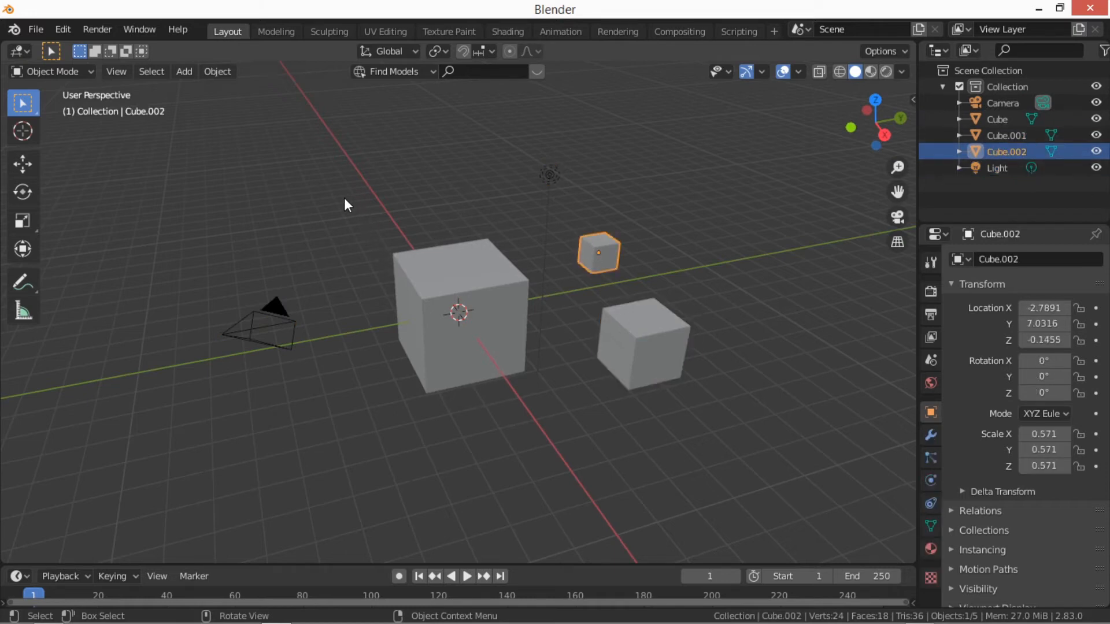
left_click(322, 199)
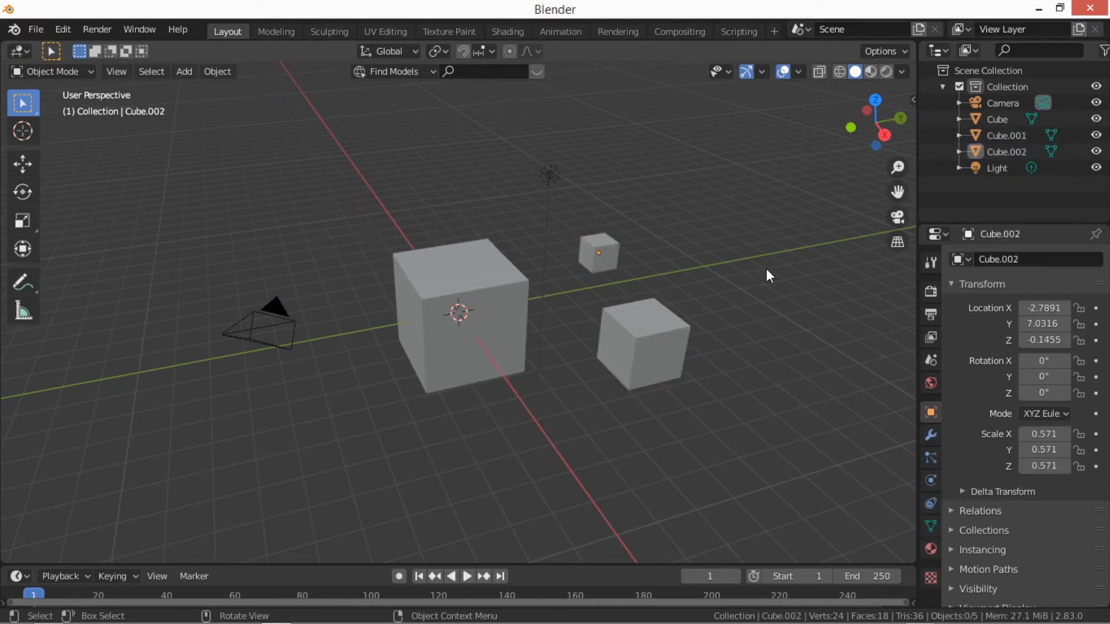
middle_click_drag(684, 414, 588, 283)
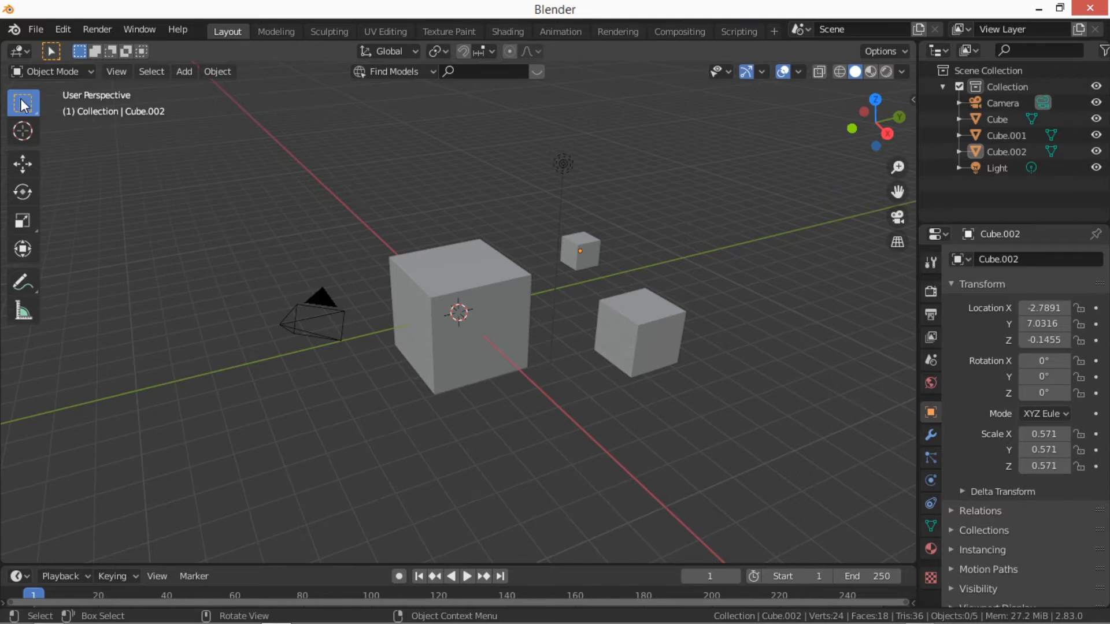
- Use the Select Box tool to select different groups of objects, ending with the camera and the large cube
left_click_drag(22, 102, 107, 145)
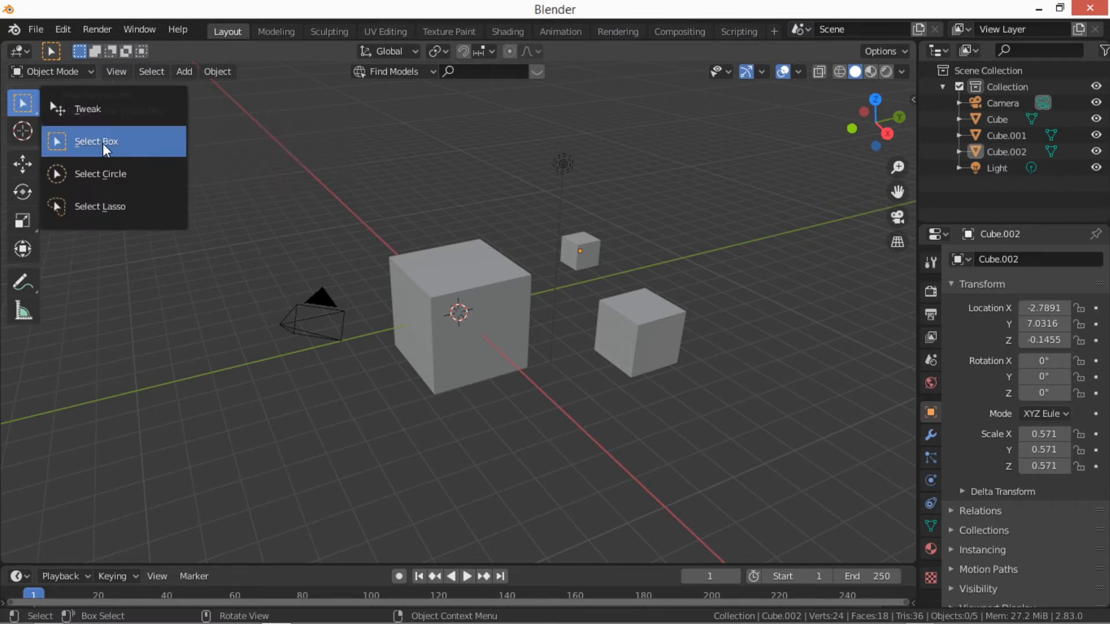
left_click_drag(110, 144, 110, 144)
mouse_move(299, 195)
left_mouse_down()
mouse_move(494, 335)
mouse_move(622, 395)
left_mouse_up()
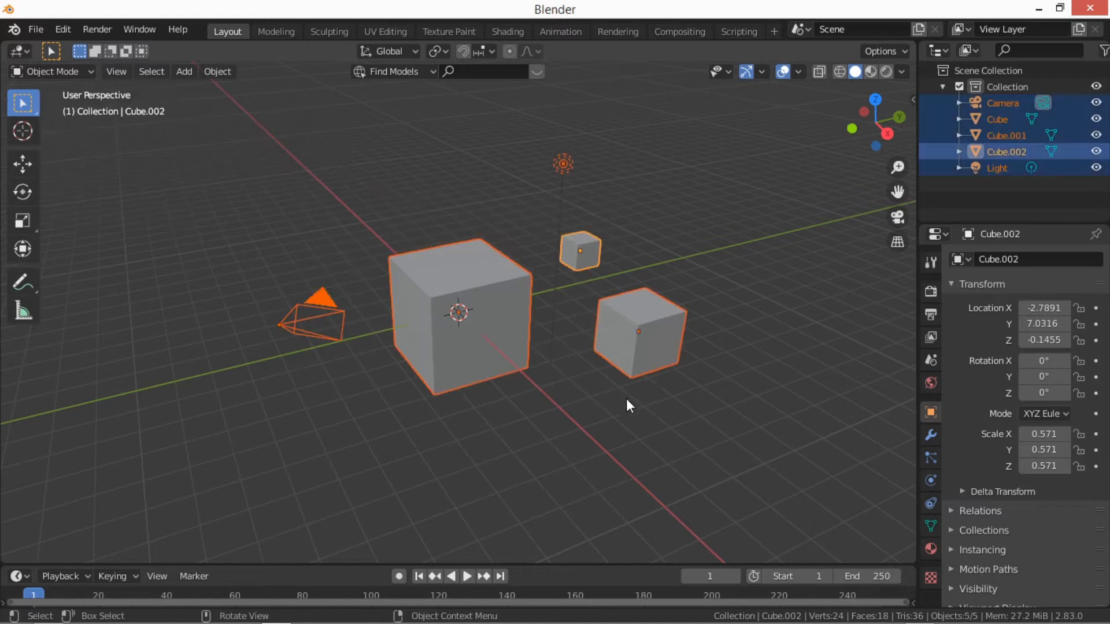
left_click_drag(471, 132, 622, 292)
left_click_drag(745, 263, 420, 377)
left_click_drag(237, 229, 448, 379)
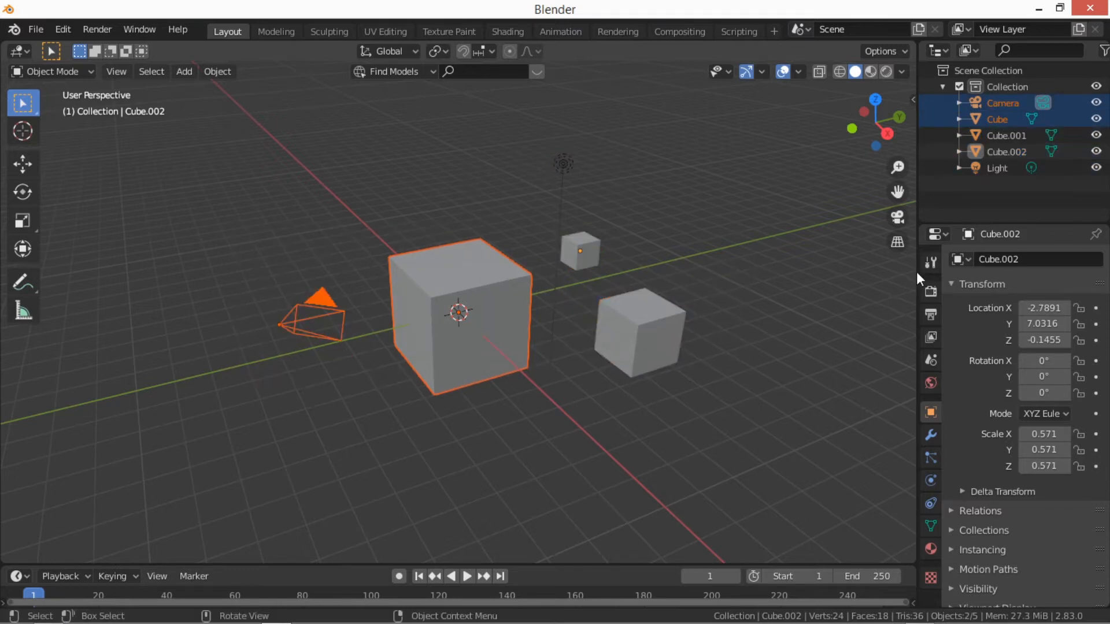
- Add the two smaller cubes to the selection with Select Box in Extend mode
left_click(931, 262)
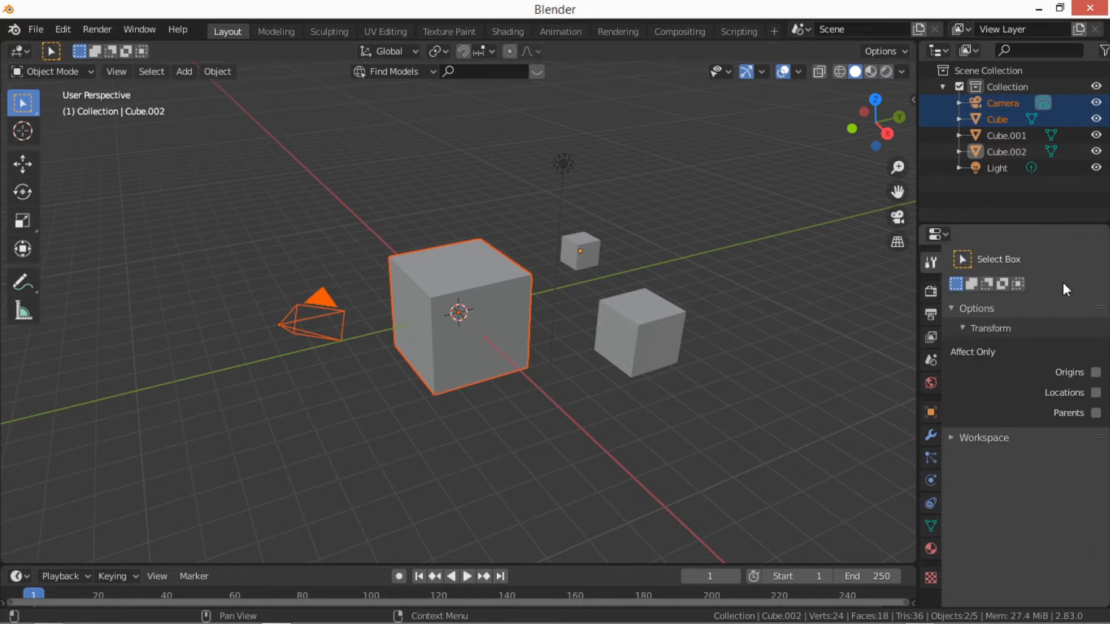
left_click(973, 284)
left_click_drag(664, 230, 591, 265)
left_click_drag(706, 307, 653, 347)
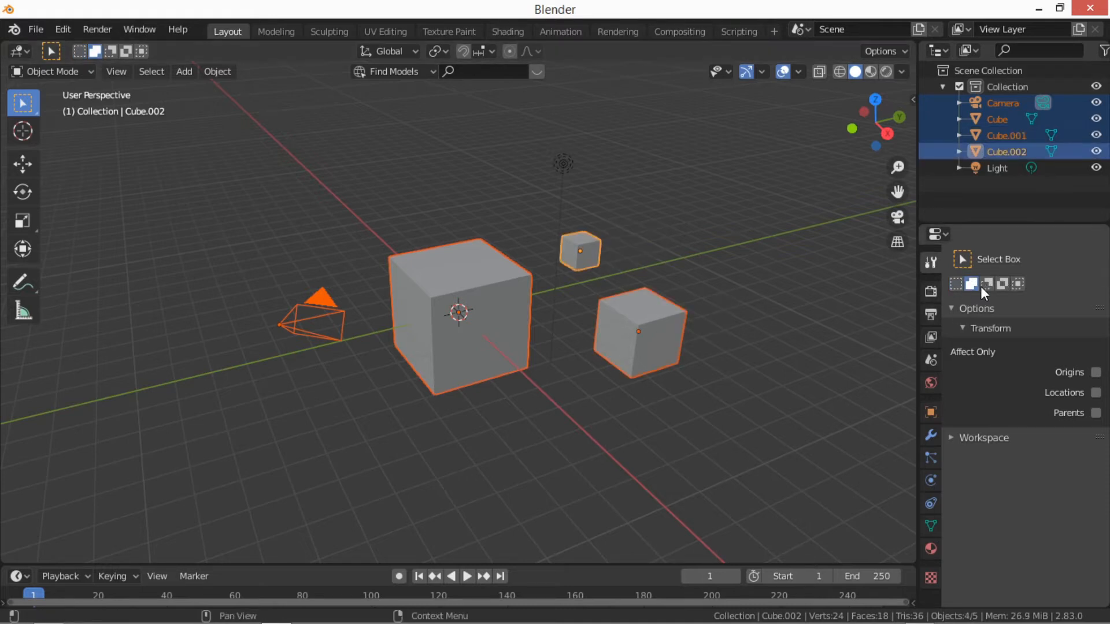
- Remove the medium cube and the camera from the selection with Select Box in Subtract mode
left_click(987, 285)
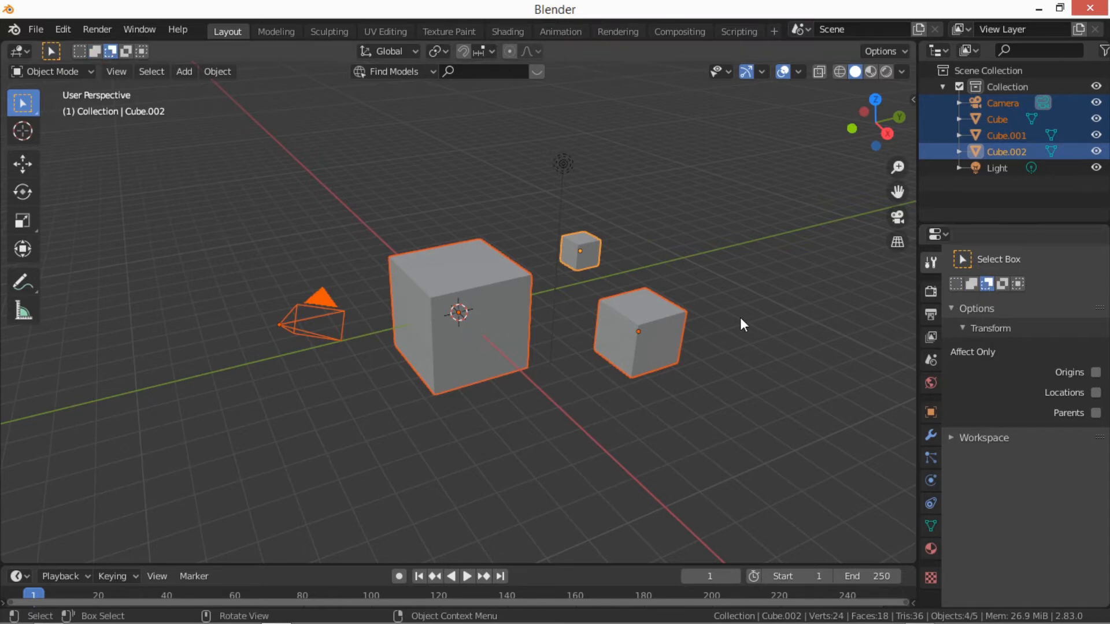
left_click_drag(723, 318, 622, 378)
left_click_drag(323, 374, 306, 292)
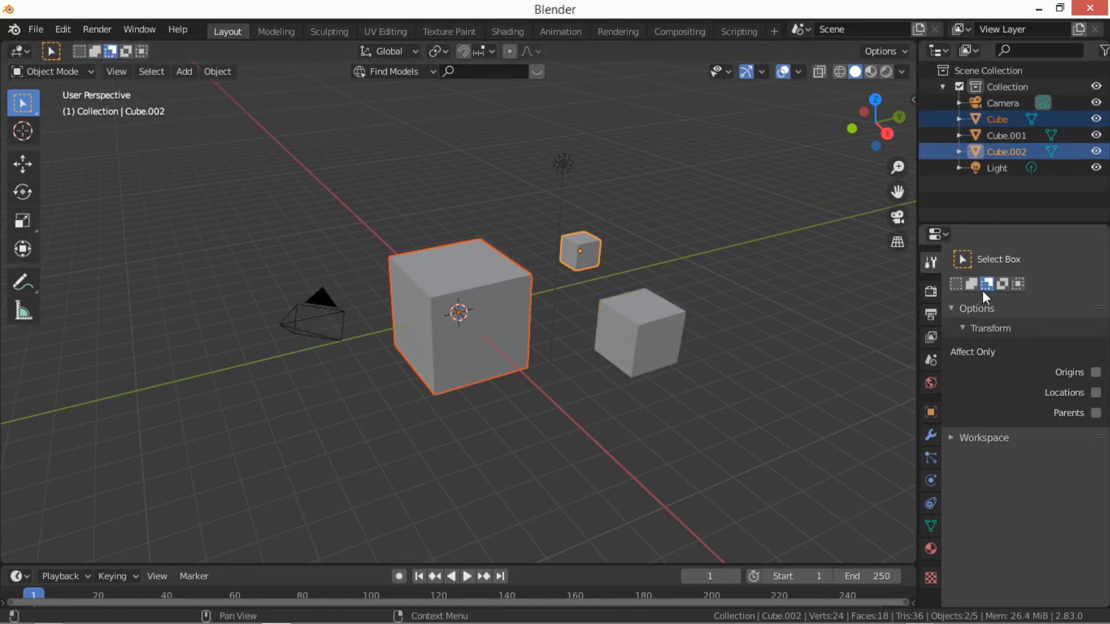
- Box-invert the selection across all objects, and box-intersect it to keep only the medium cube and the light
left_click(1002, 284)
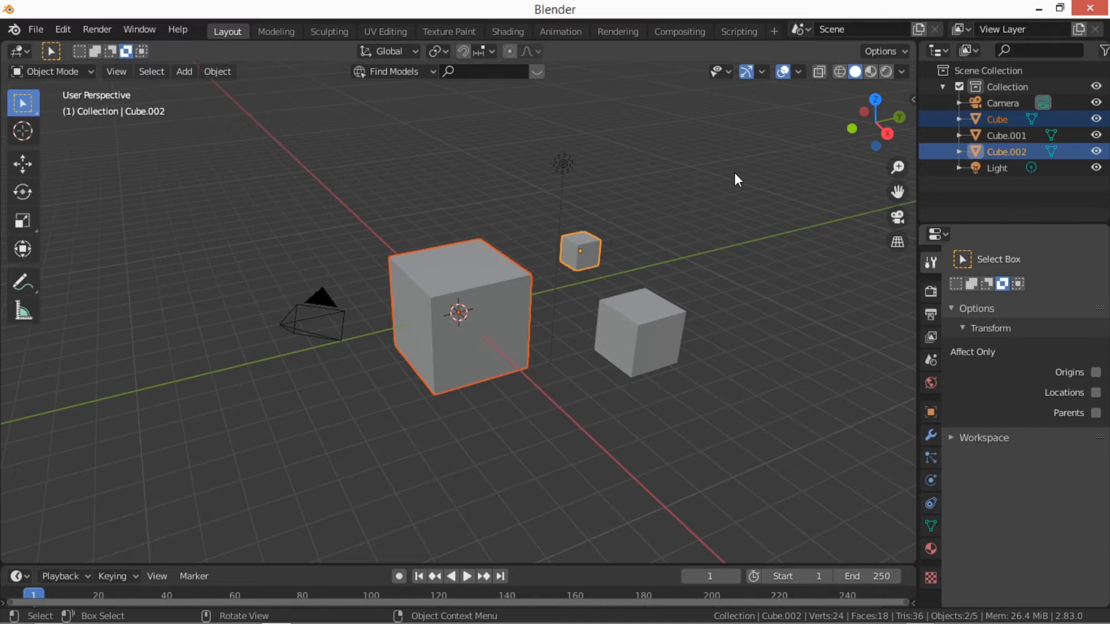
left_click_drag(756, 140, 245, 455)
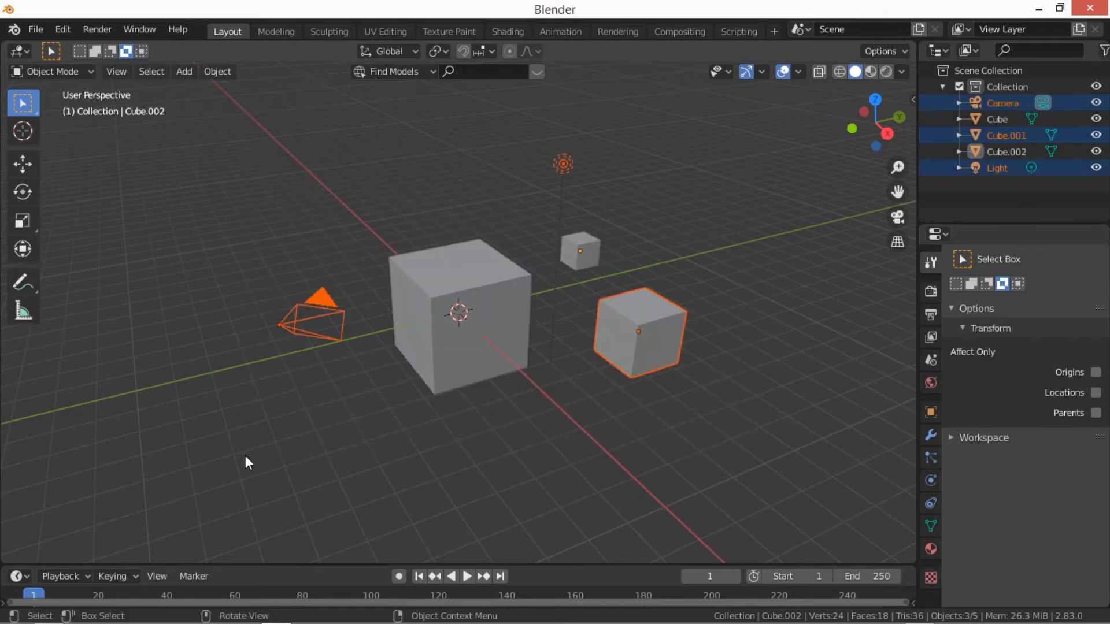
left_click(1018, 284)
left_click_drag(799, 172, 478, 431)
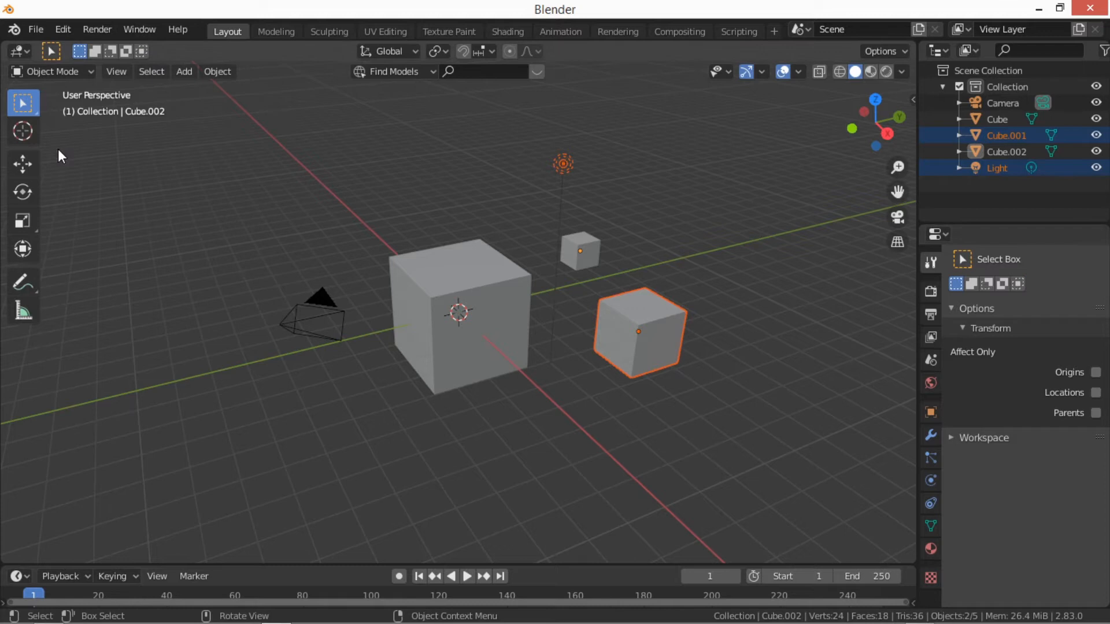
- Use the Select Circle tool to sweep over and select every object in the scene
left_click(23, 106)
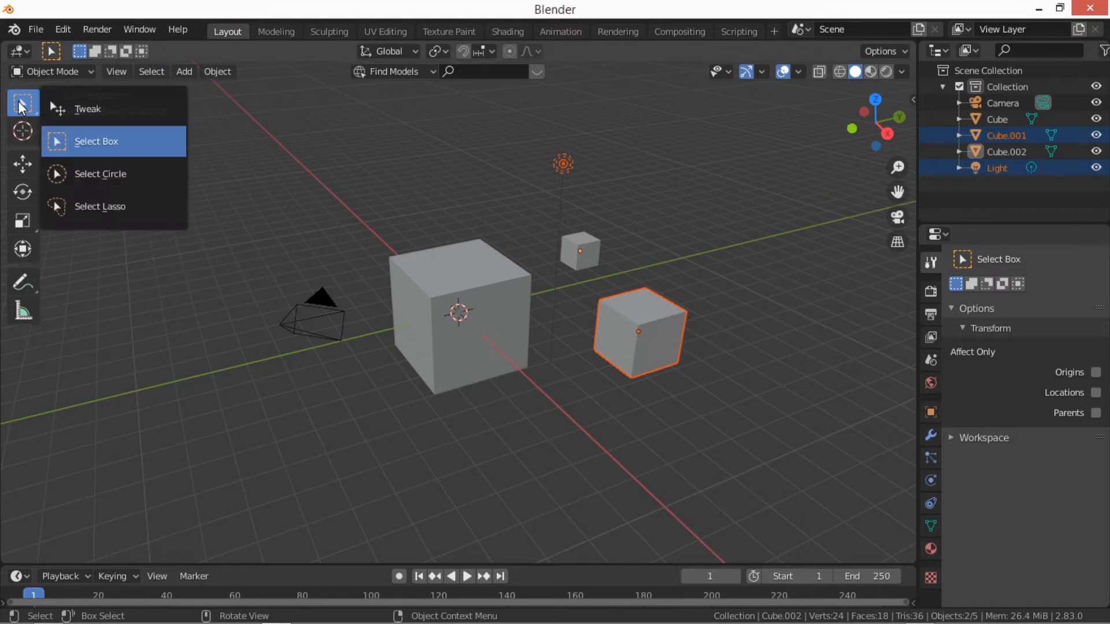
left_click(85, 182)
mouse_move(295, 281)
left_mouse_down()
mouse_move(438, 273)
mouse_move(384, 352)
mouse_move(460, 323)
mouse_move(599, 239)
mouse_move(602, 257)
mouse_move(632, 258)
left_mouse_up()
mouse_move(428, 289)
middle_mouse_down()
mouse_move(503, 258)
mouse_move(433, 303)
middle_mouse_up()
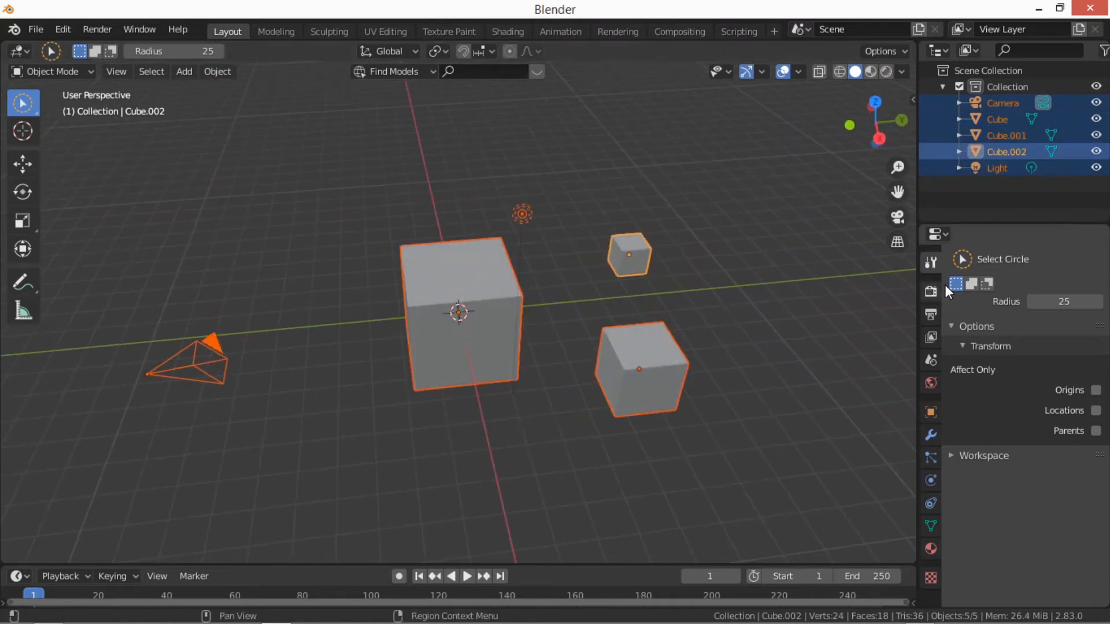
- Deselect the light and the two smaller cubes with Select Circle in Subtract mode, and restore the Set mode
left_click(974, 281)
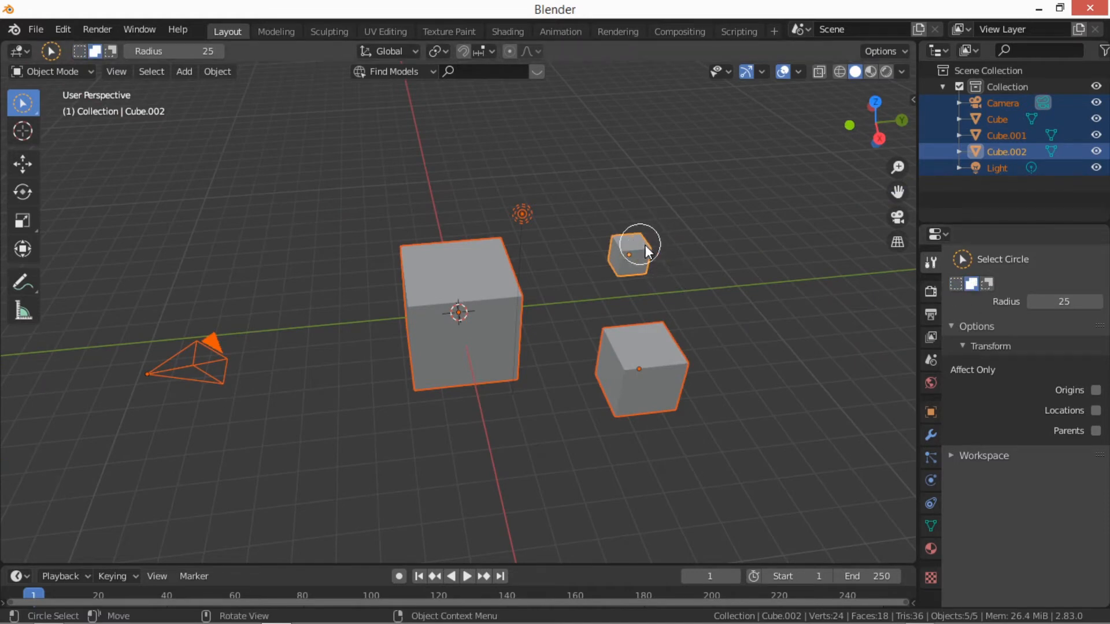
left_click(987, 283)
mouse_move(629, 256)
left_mouse_down()
mouse_move(540, 289)
mouse_move(690, 414)
left_mouse_up()
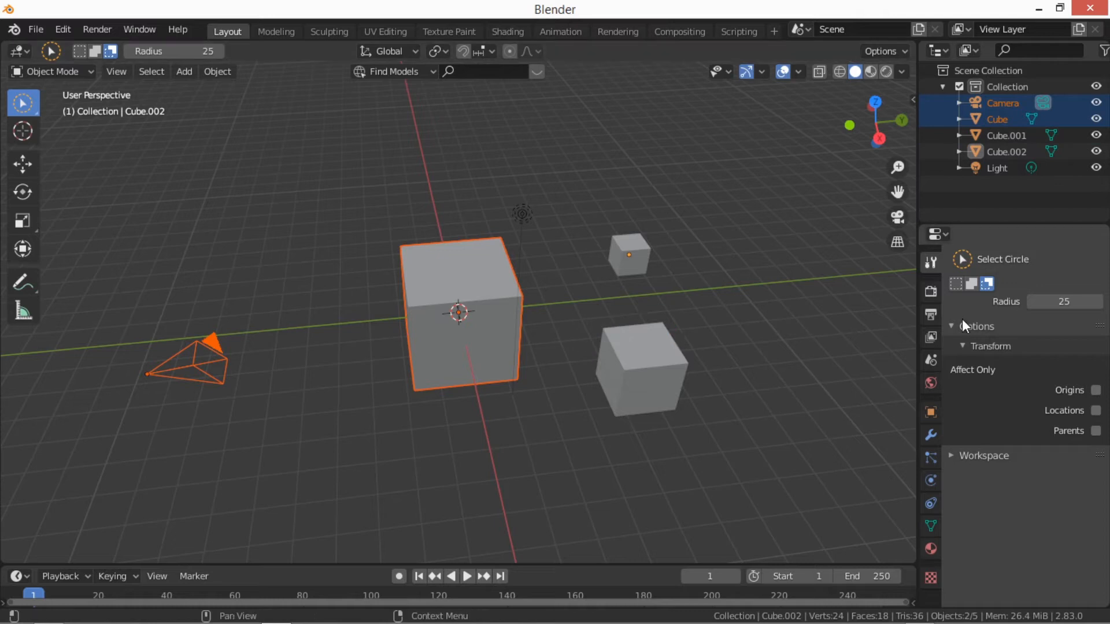
left_click(957, 284)
- Use the Select Lasso tool to outline the camera, and then the large cube, the medium cube and the light
left_click(18, 107)
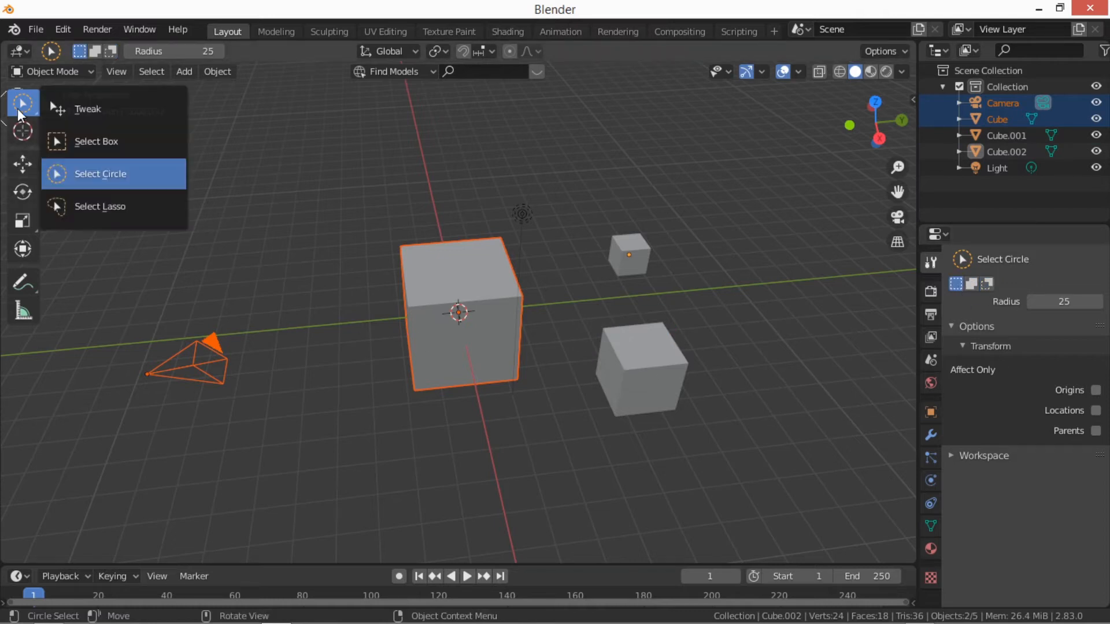
left_click(102, 206)
mouse_move(102, 336)
left_mouse_down()
mouse_move(458, 185)
mouse_move(277, 451)
mouse_move(301, 445)
left_mouse_up()
mouse_move(543, 416)
left_mouse_down()
mouse_move(626, 171)
mouse_move(406, 372)
mouse_move(574, 411)
mouse_move(322, 240)
mouse_move(152, 482)
mouse_move(798, 379)
mouse_move(752, 399)
left_mouse_up()
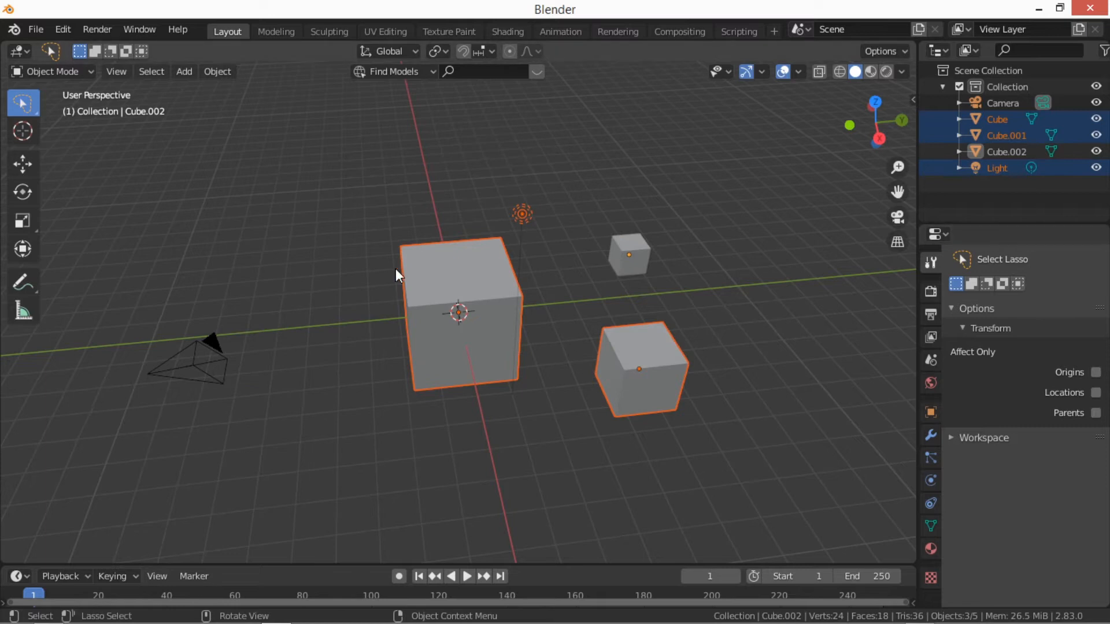
- Select every object in the scene with the temporary Box Select command
middle_click_drag(418, 356, 500, 336)
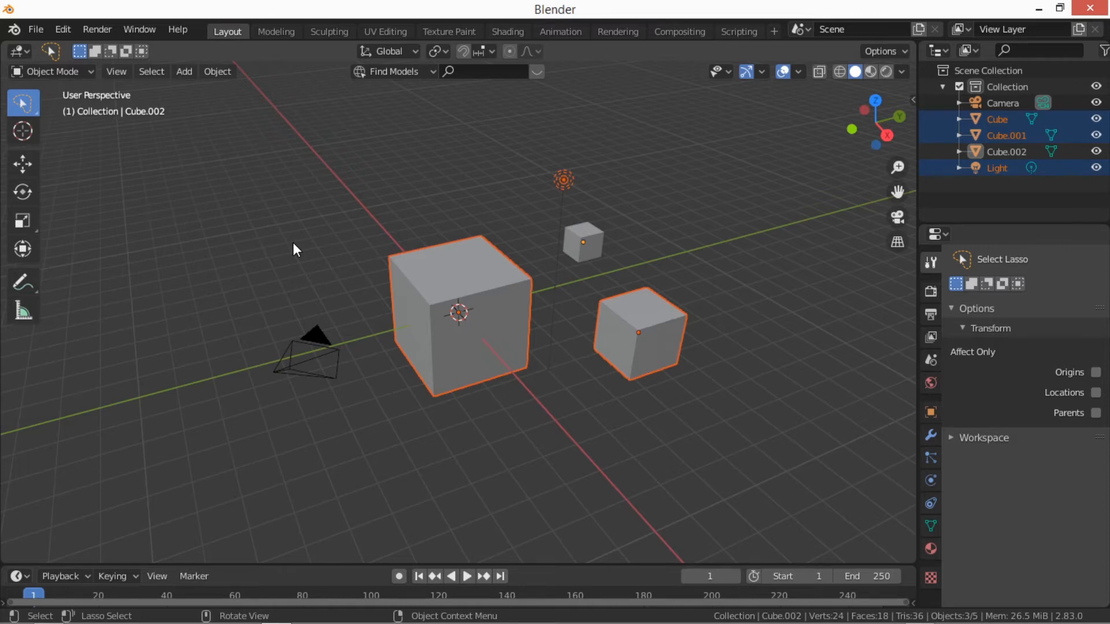
key("b")
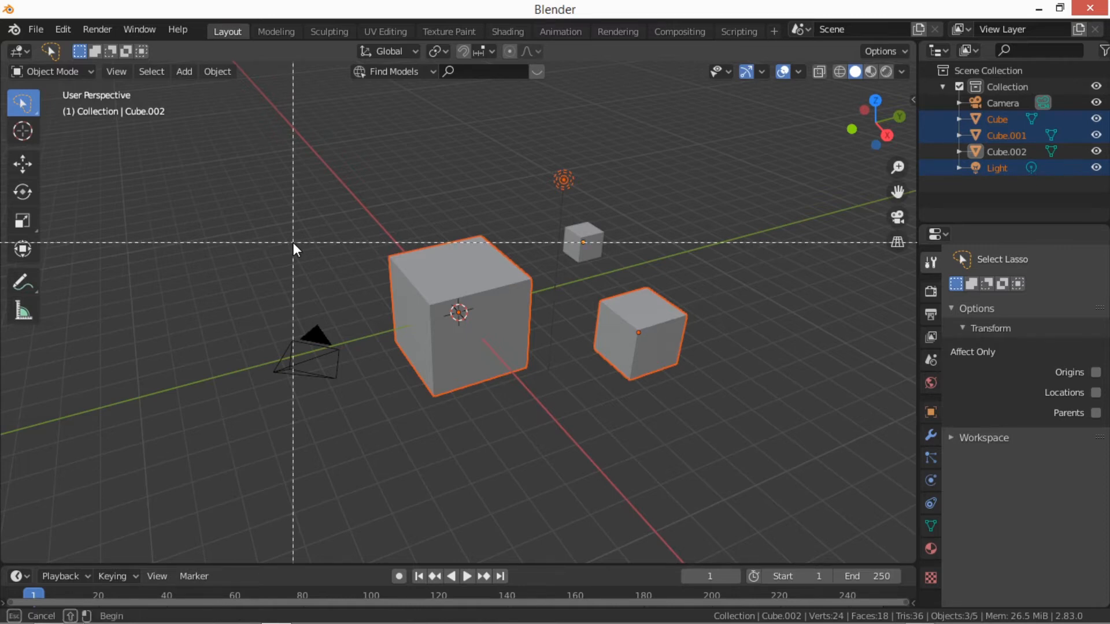
left_click_drag(258, 159, 744, 449)
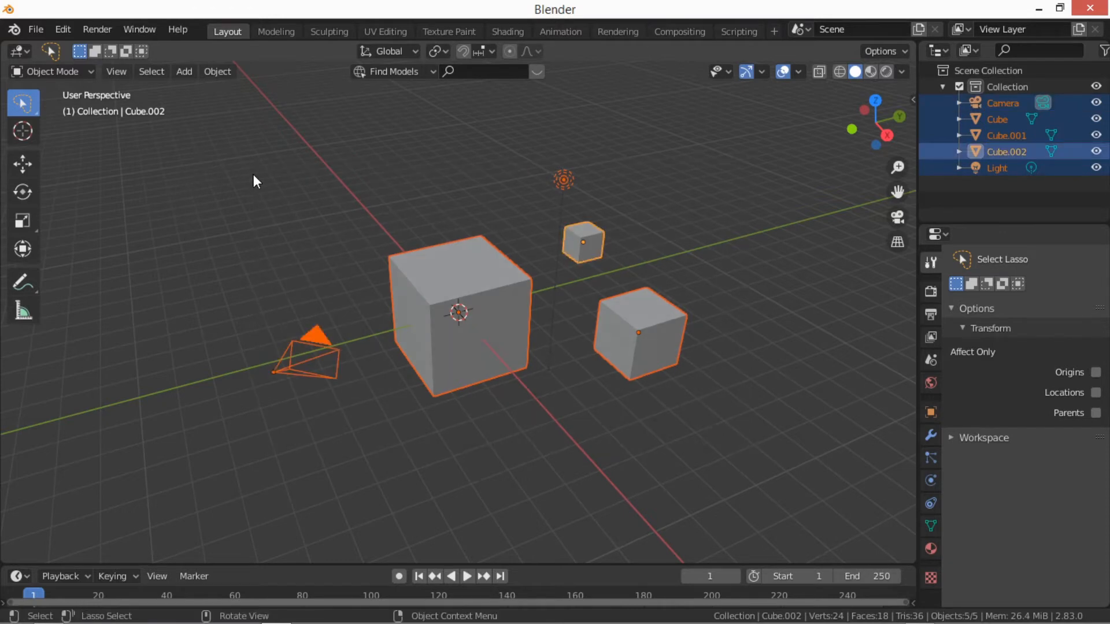
- Deselect all objects with successive Box Select regions over the camera and large cube, smallest cube, light and medium cube
key("b")
left_click_drag(259, 220, 495, 402)
key("b")
left_click_drag(667, 216, 563, 257, "shift")
key("b")
left_click_drag(531, 148, 612, 215, "shift")
key("b")
left_click_drag(718, 269, 491, 395, "shift")
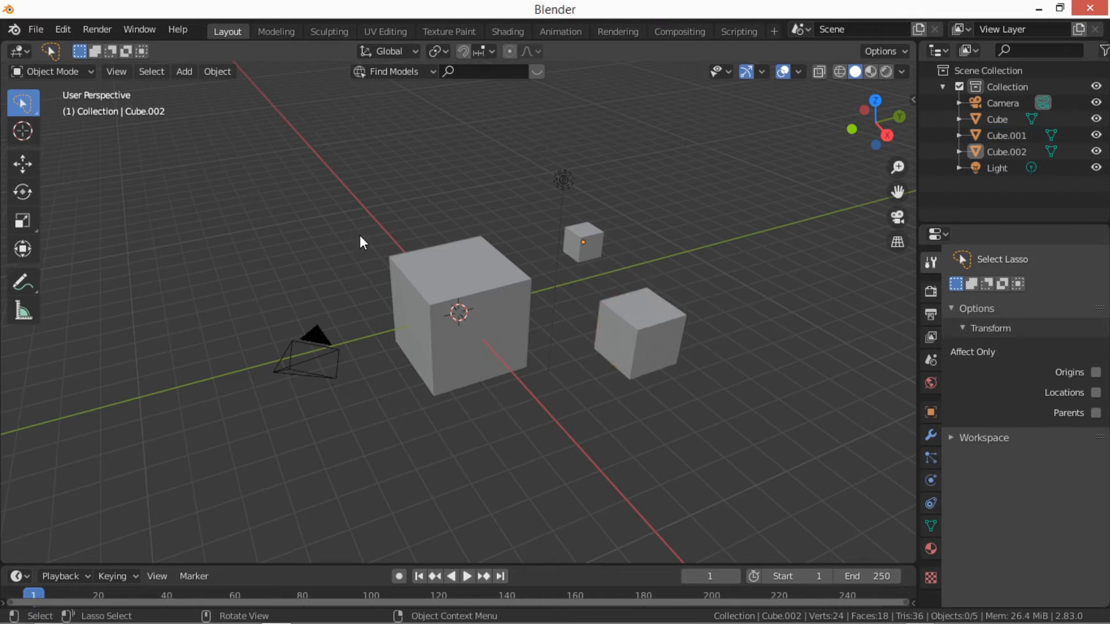
- Start the Circle Select command, enlarge its circle and paint over all objects to select them
key("c")
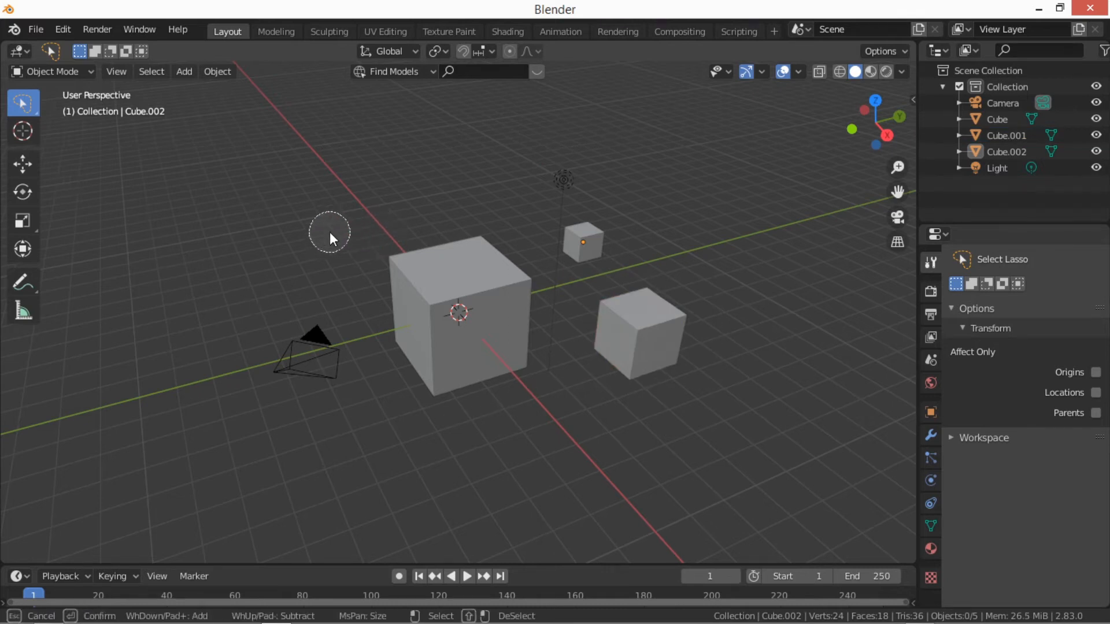
scroll(331, 248, "down", 5)
scroll(332, 247, "up", 3)
mouse_move(421, 257)
left_mouse_down()
mouse_move(511, 194)
mouse_move(259, 362)
left_mouse_up()
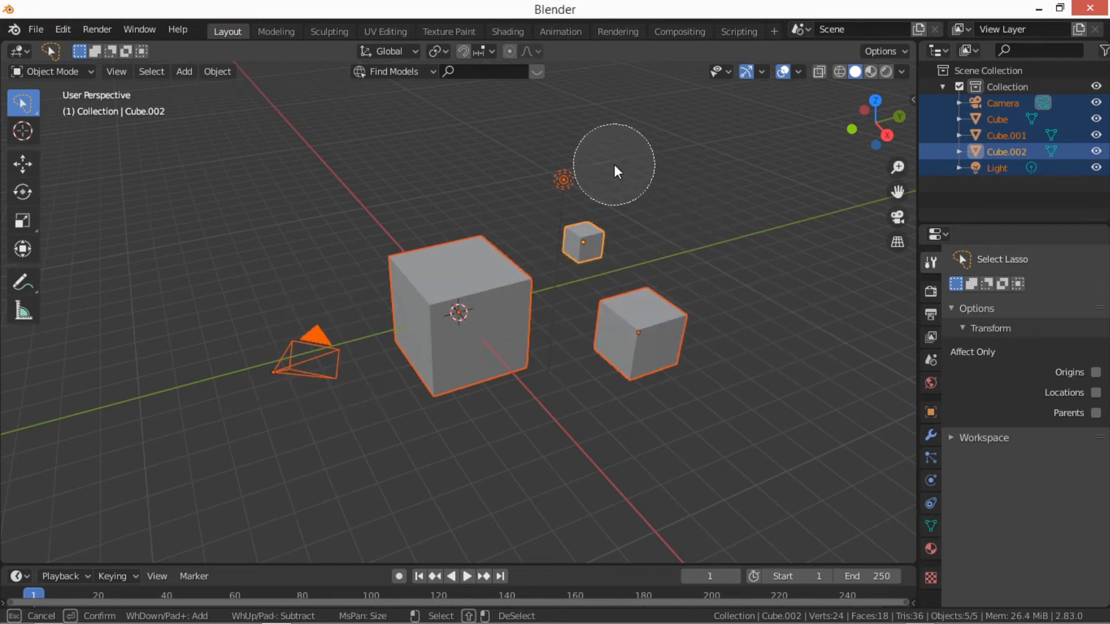
- Deselect every object by painting over them with Circle Select, and leave the command
left_click_drag(620, 166, 605, 230, "shift")
mouse_move(763, 276)
left_mouse_down("shift")
mouse_move(635, 376)
mouse_move(473, 285)
mouse_move(306, 383)
left_mouse_up("shift")
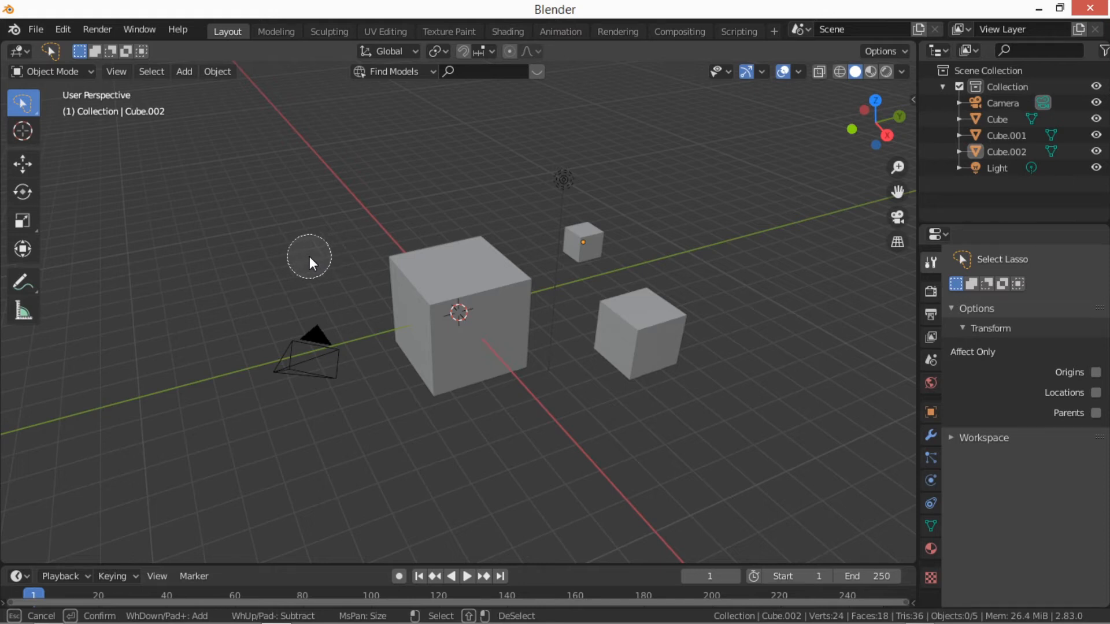
key("Escape")
key("c")
key("Escape")
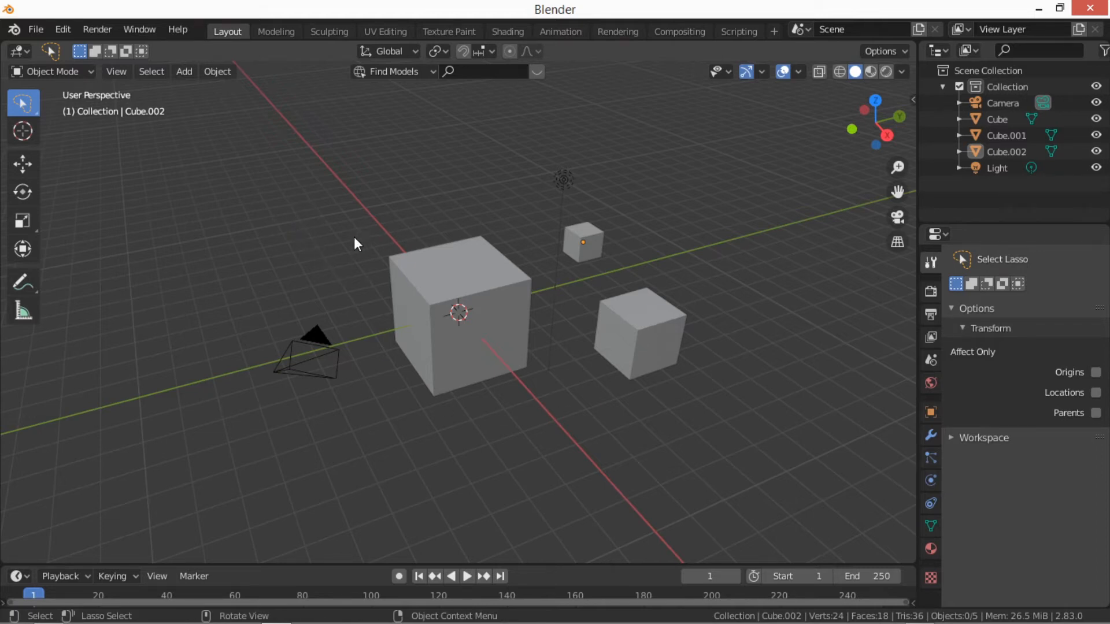
left_click(153, 76)
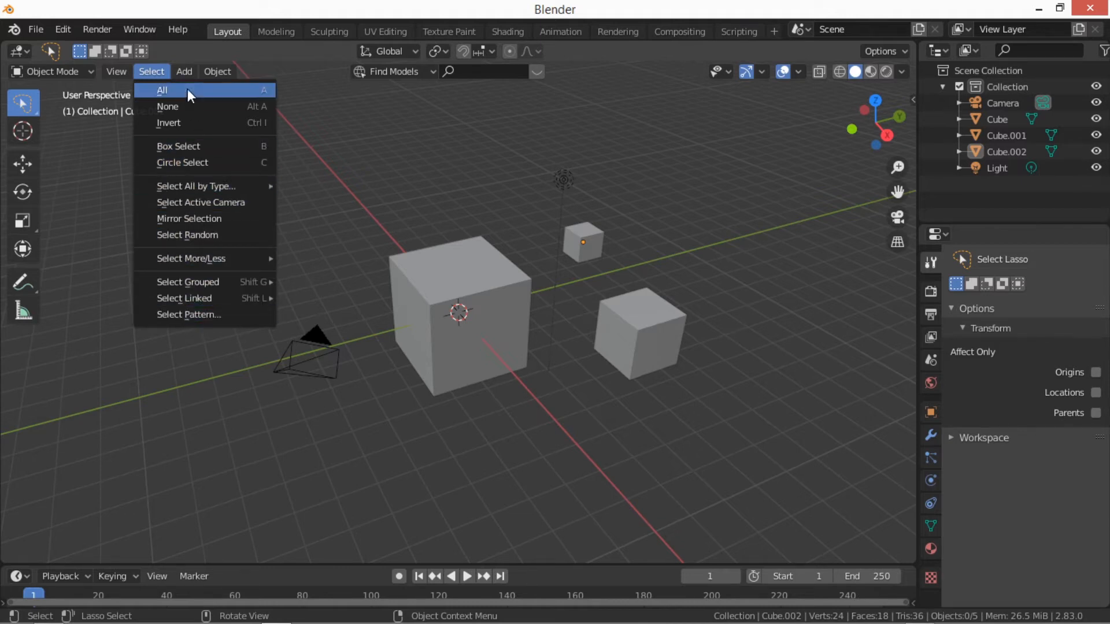
mouse_move(233, 285)
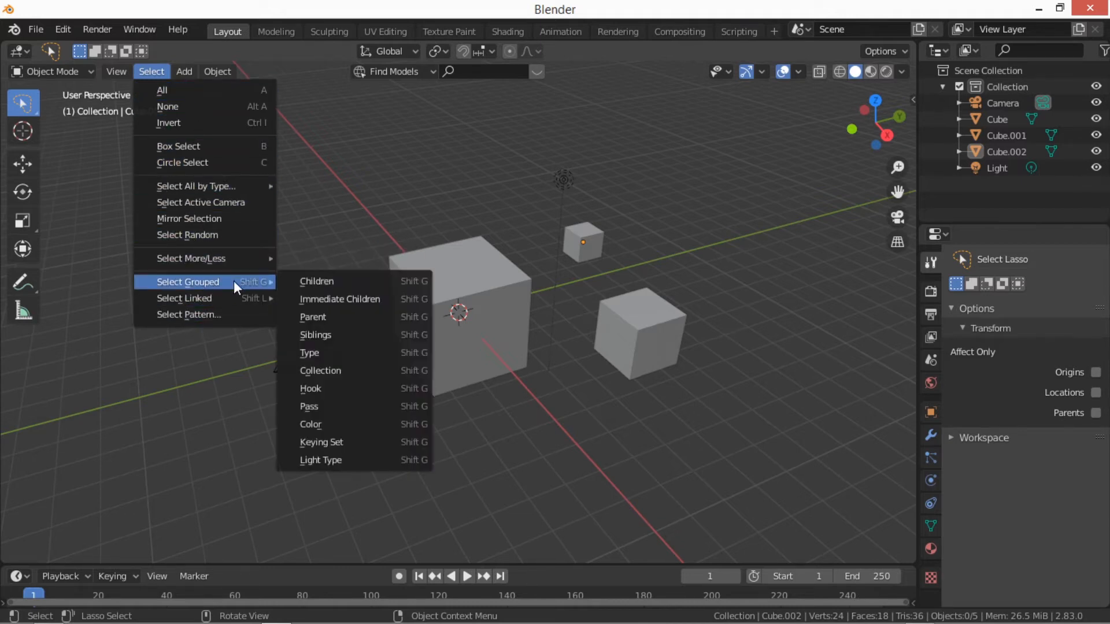
- From a low viewpoint where the large cube hides the medium one, select the hidden cube and reselect the large cube
mouse_move(476, 318)
middle_mouse_down()
mouse_move(480, 339)
mouse_move(513, 314)
mouse_move(486, 329)
mouse_move(516, 324)
mouse_move(477, 324)
middle_mouse_up()
left_click(520, 349)
middle_click_drag(556, 322, 502, 344)
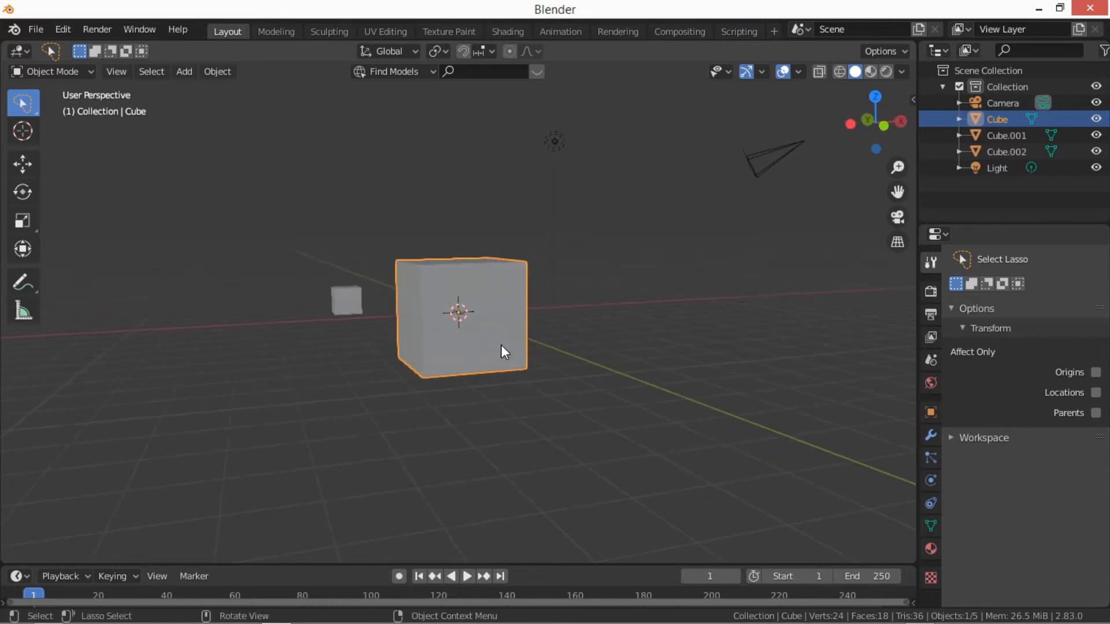
left_click(466, 301)
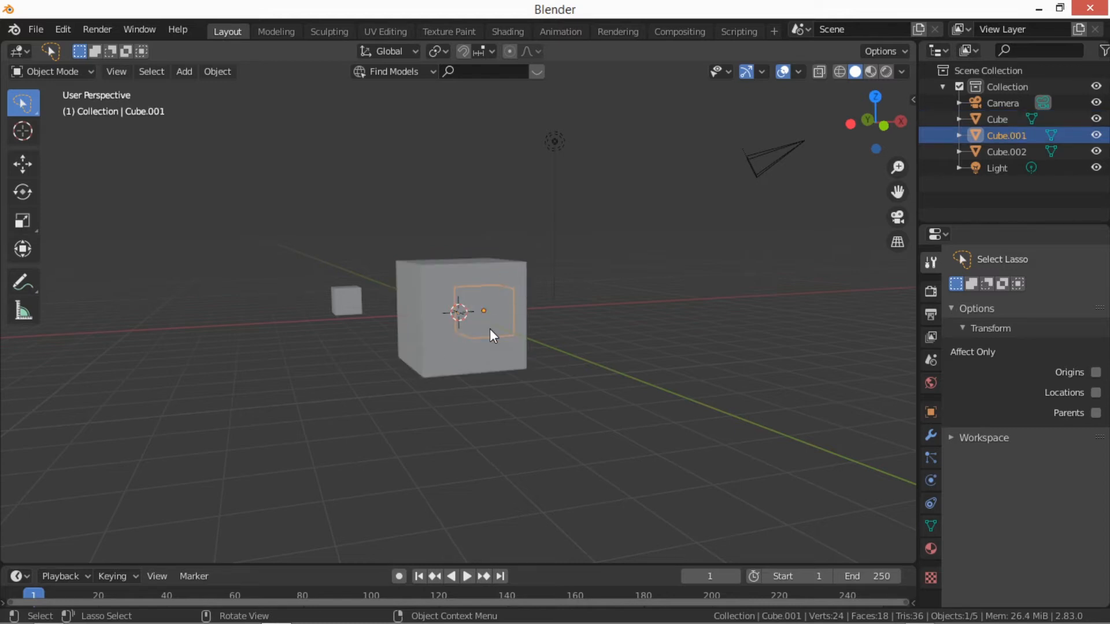
left_click(425, 272)
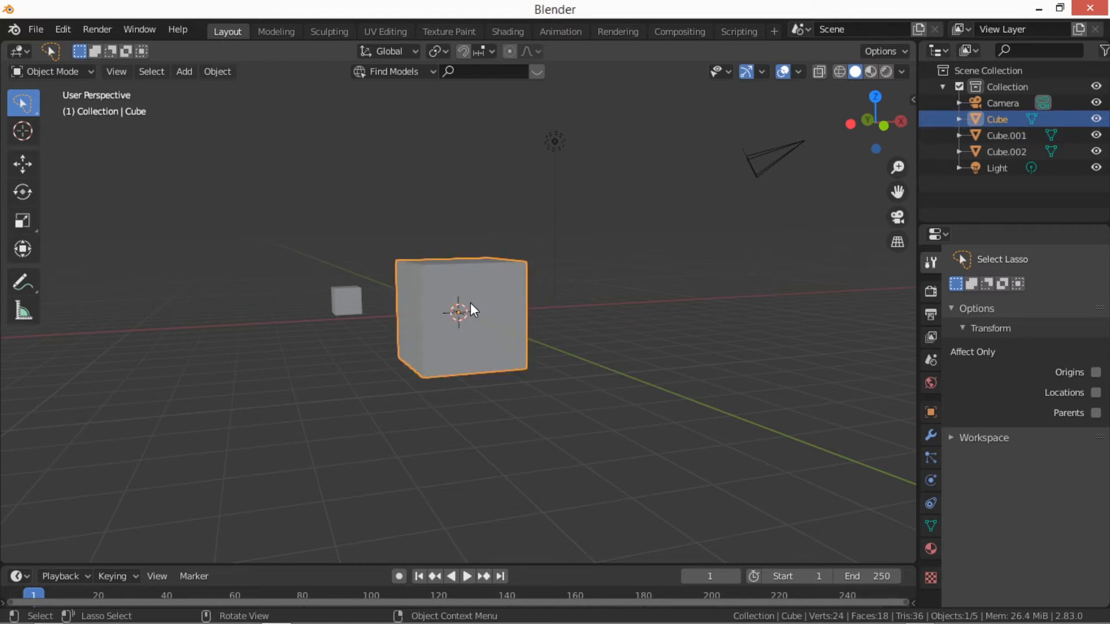
- Select each of the three cubes in wireframe shading, ending with the large one, and return to solid shading
left_click(839, 74)
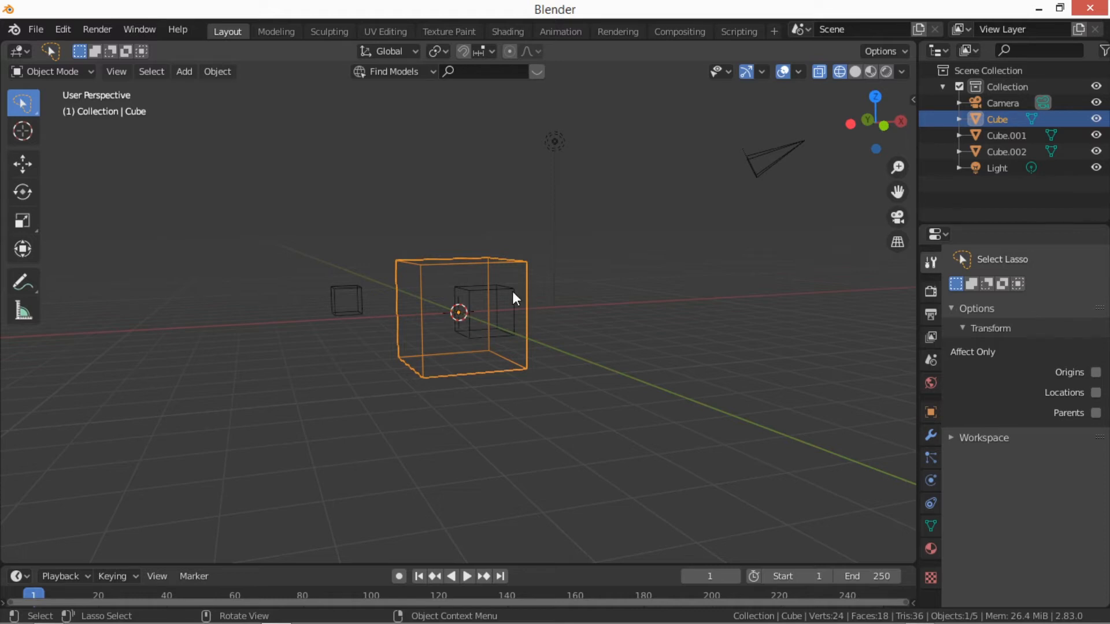
left_click(483, 301)
left_click(348, 306)
left_click(456, 289)
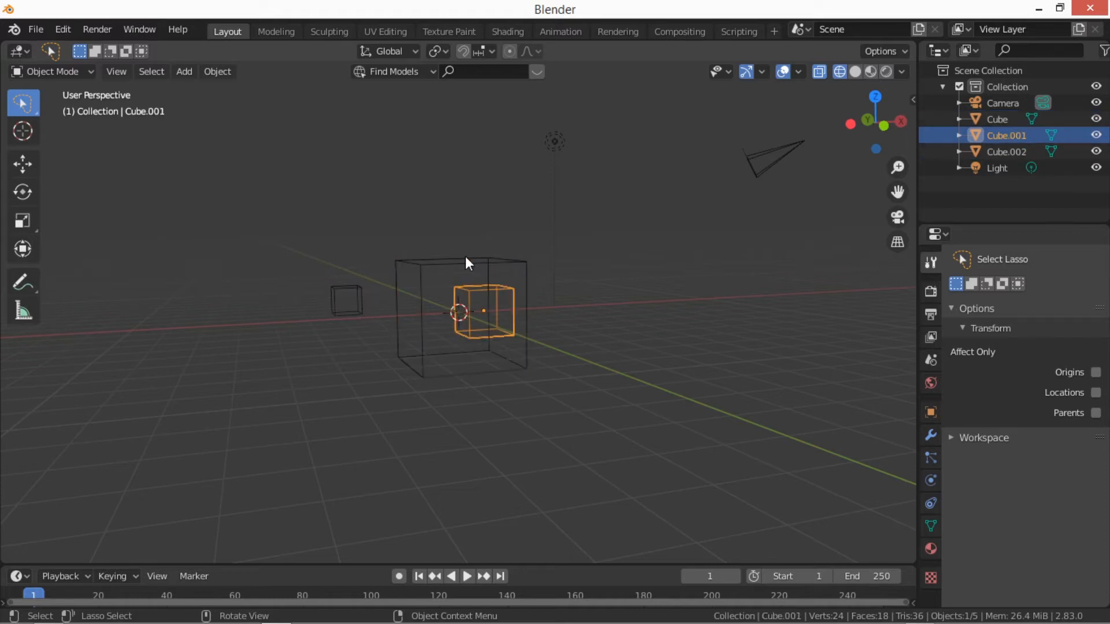
left_click(474, 261)
left_click(855, 71)
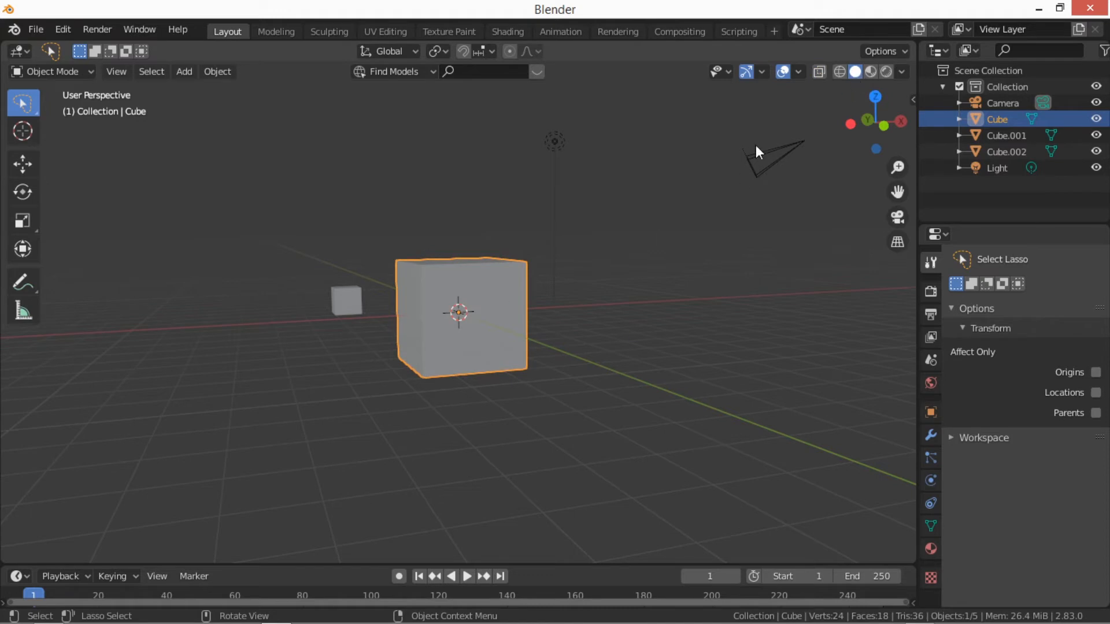
- Enable X-ray display in solid shading and select the medium cube seen through the large cube
left_click(821, 72)
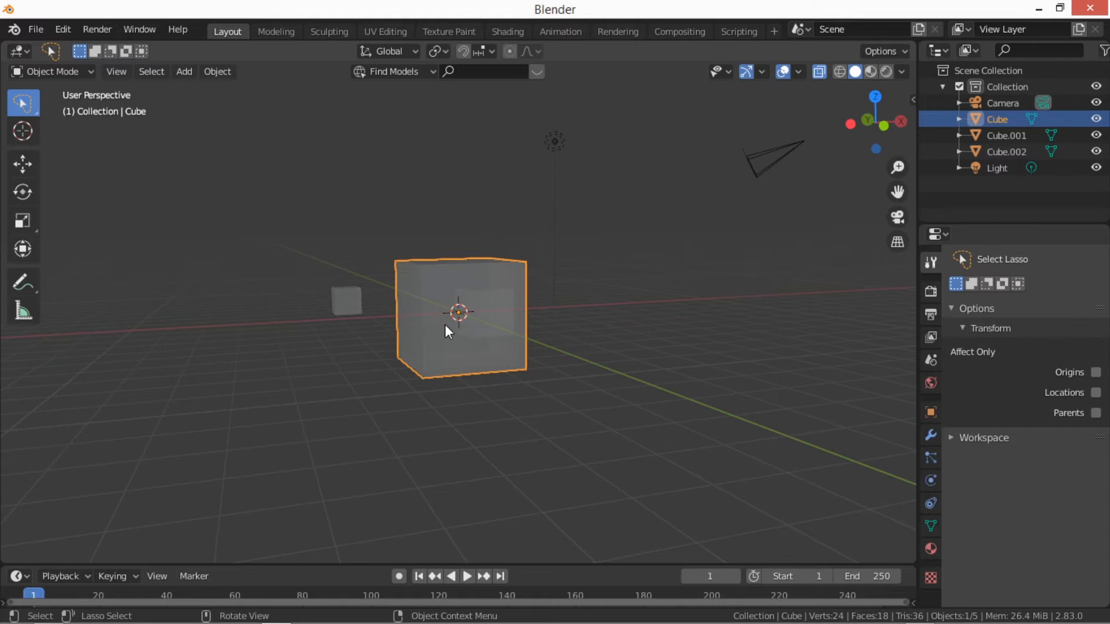
mouse_move(566, 324)
middle_mouse_down()
mouse_move(599, 303)
mouse_move(570, 327)
middle_mouse_up()
left_click(483, 321)
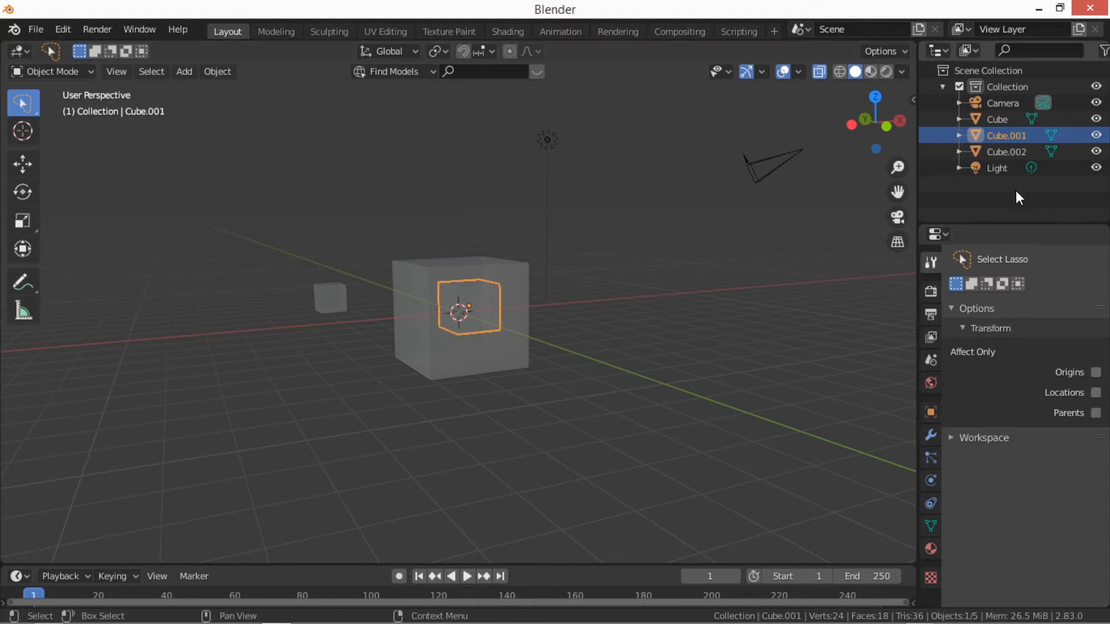
- Box-select every object in the Outliner, select everything again with Select All, and deselect all objects
left_click_drag(1047, 193, 1067, 118)
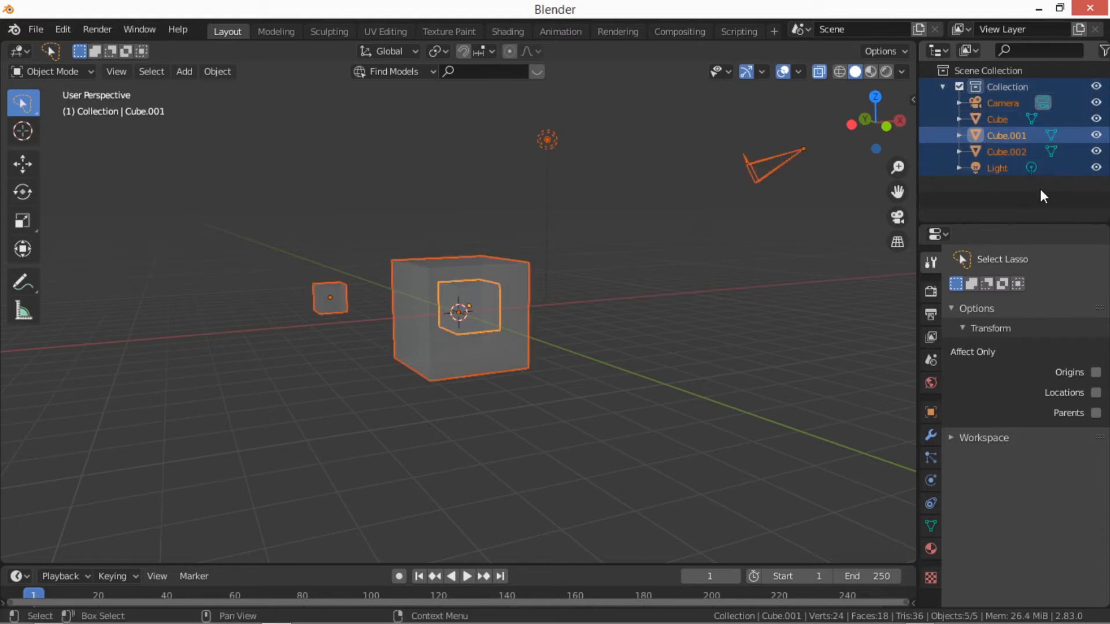
key("a")
key("alt+a")
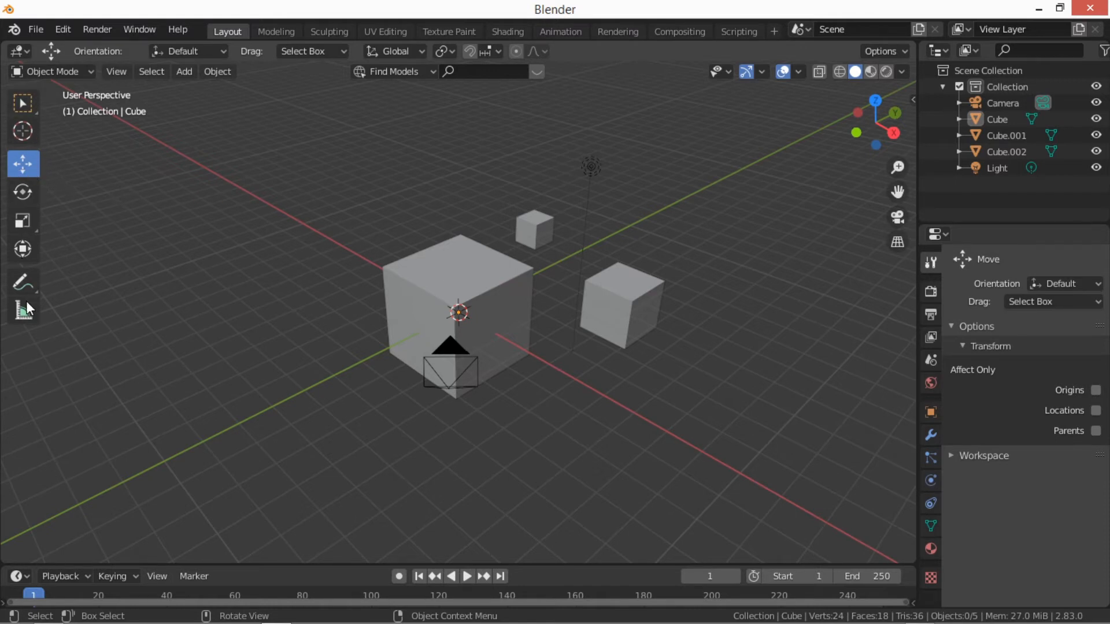
- Hide the viewport's toolbar, show it again, and activate the Move tool
key("t")
key("t")
left_click(26, 165)
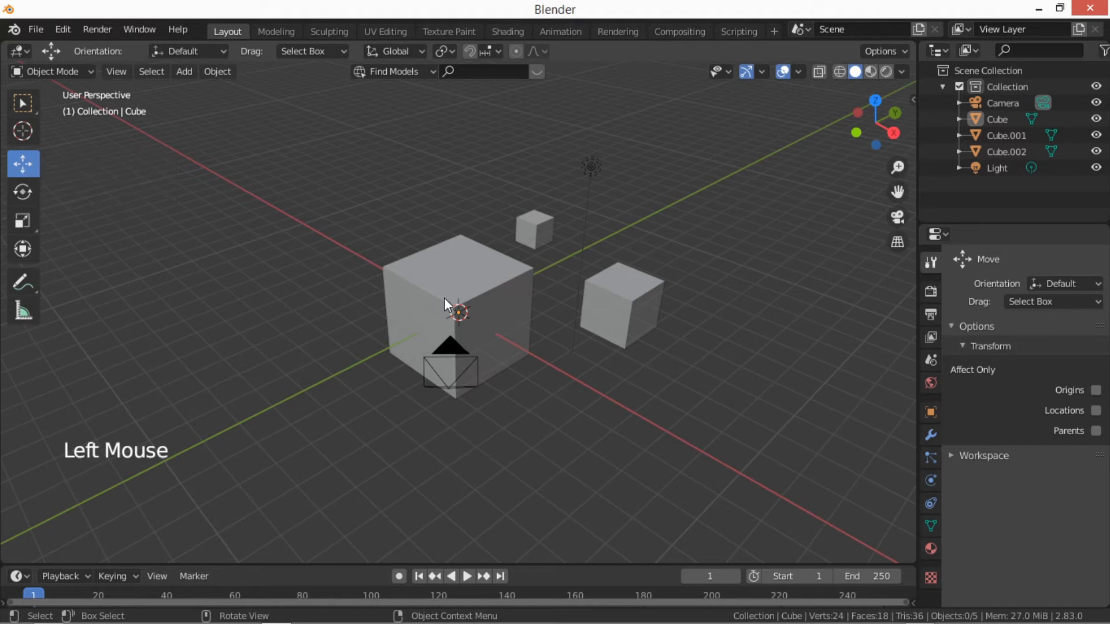
- Select the large cube and move it away from the origin along single axes with the Move gizmo
left_click(459, 269)
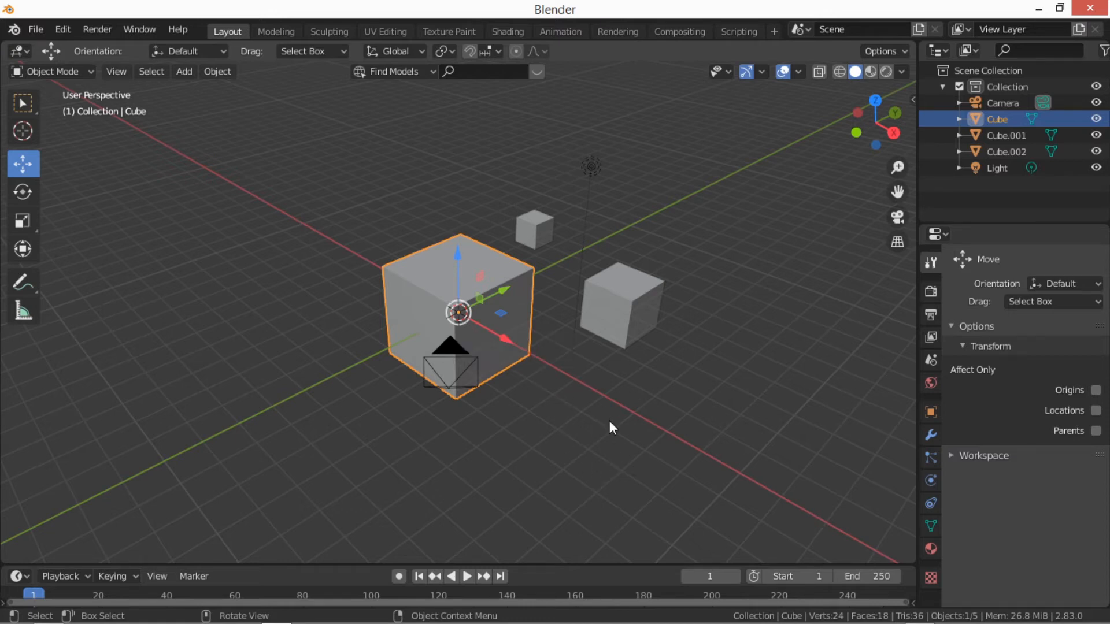
left_click_drag(487, 331, 389, 295)
left_click_drag(417, 250, 278, 214)
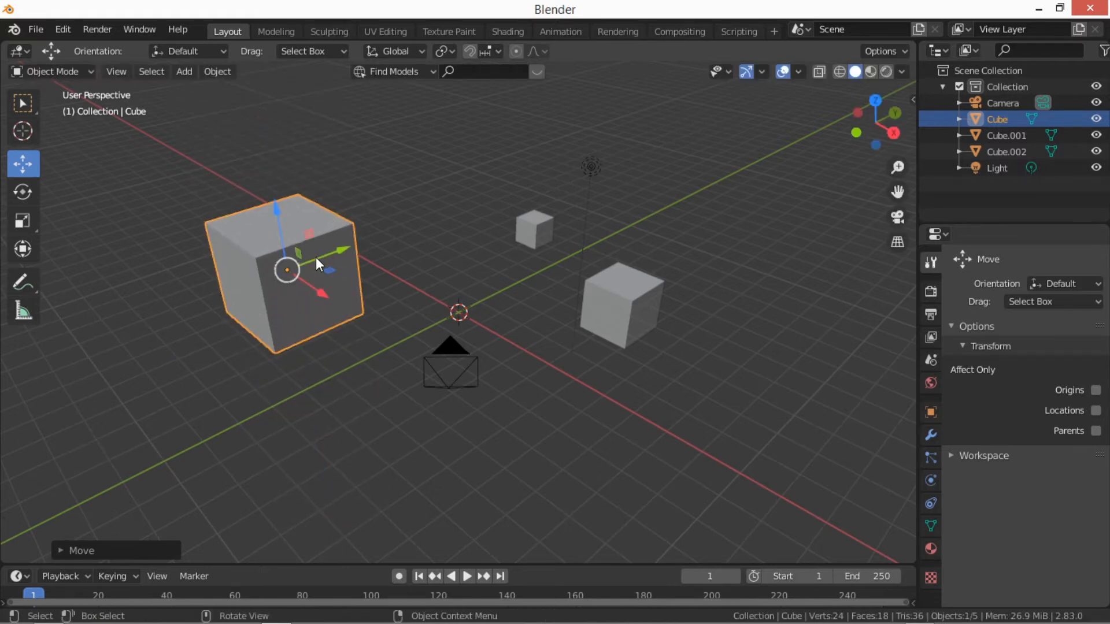
- Shift the large cube within the YZ plane using the gizmo's plane handle, and move it along X and up along Z
middle_click_drag(392, 266, 305, 308)
middle_click_drag(478, 266, 524, 369, "shift")
scroll(502, 363, "up", 3)
scroll(501, 363, "down", 1)
scroll(509, 362, "down", 2)
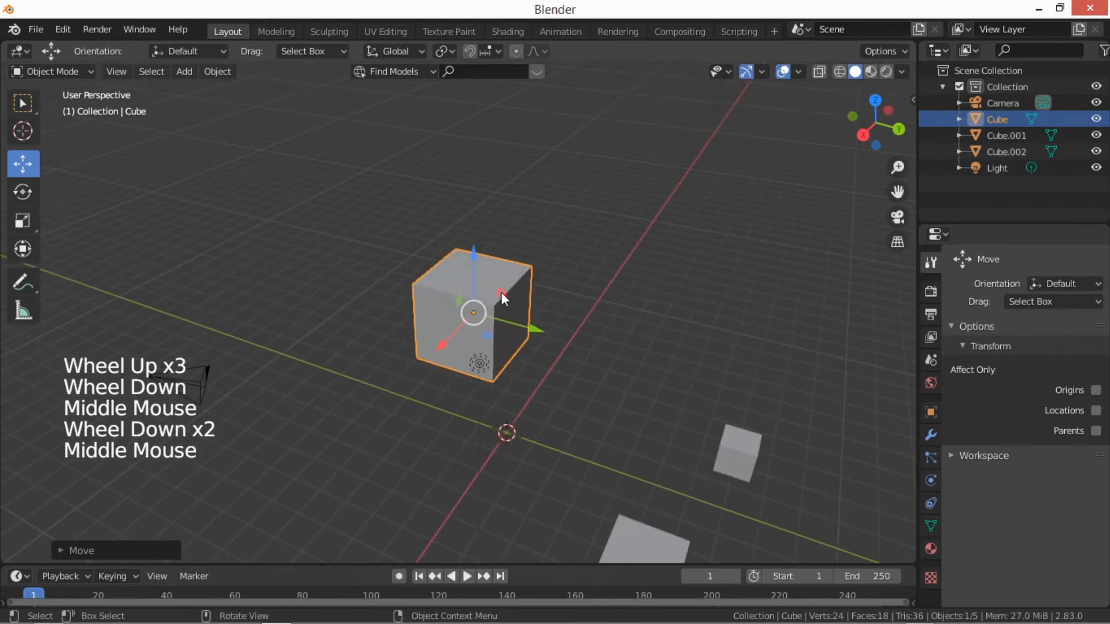
left_click_drag(502, 292, 482, 323)
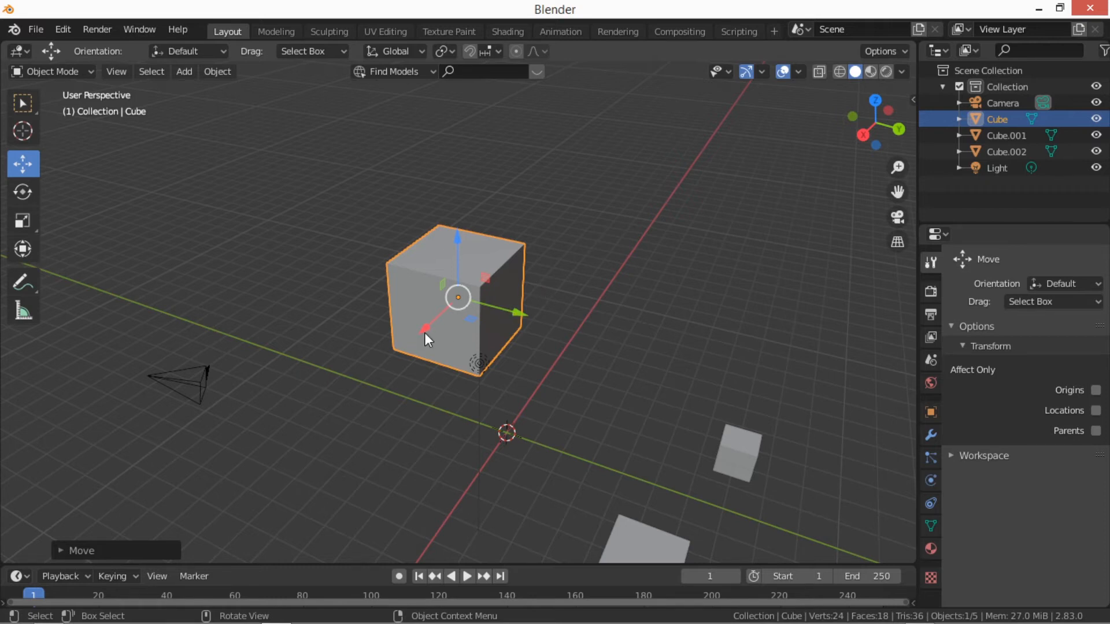
left_click_drag(441, 314, 412, 340)
left_click_drag(457, 306, 455, 251)
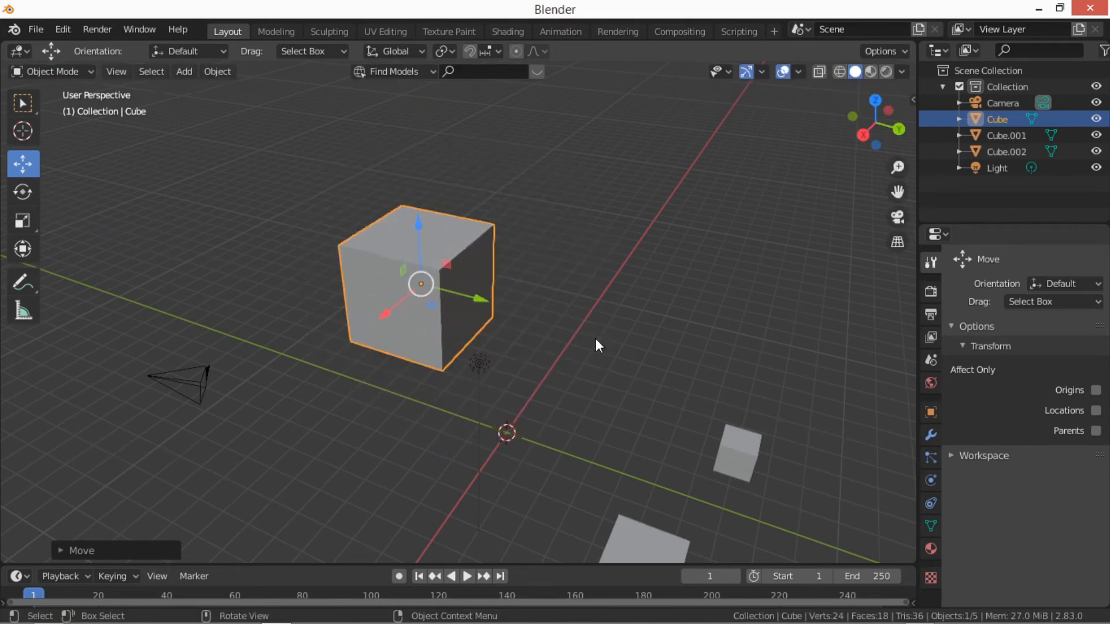
- Move the large cube freely in the view plane with the gizmo's central circle
scroll(620, 317, "down", 2)
middle_click_drag(620, 316, 475, 332)
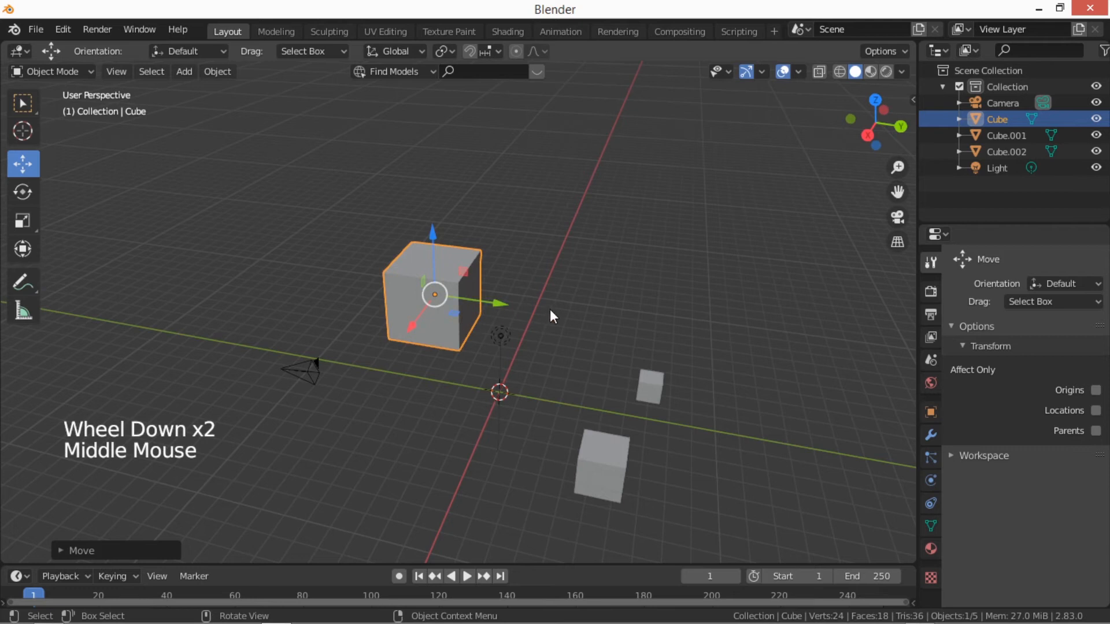
scroll(550, 312, "up", 2)
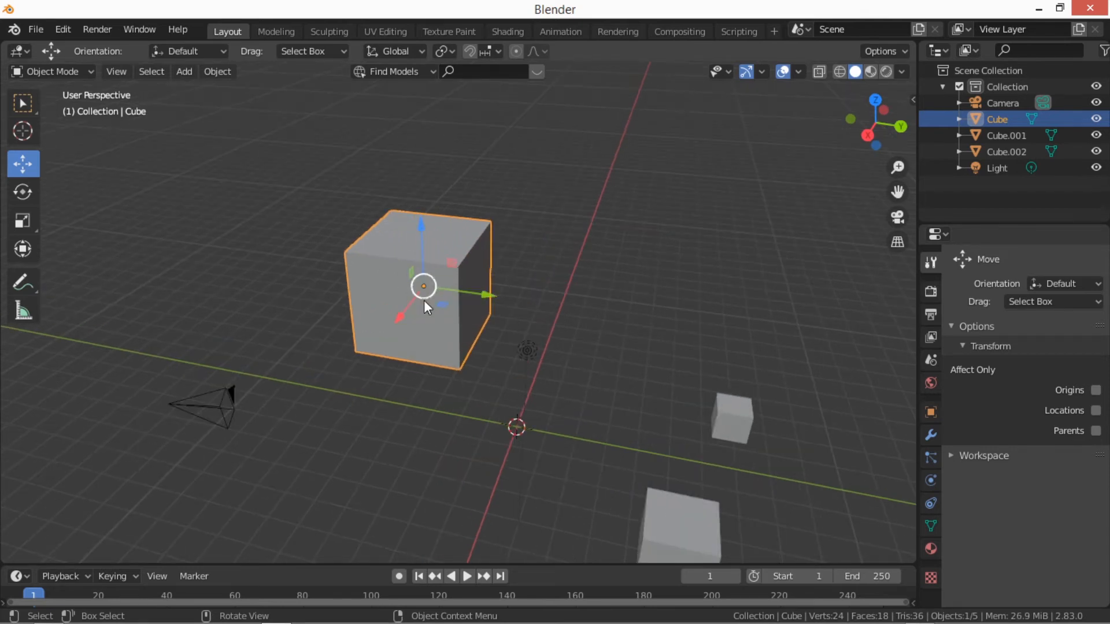
left_click_drag(431, 277, 451, 252)
middle_click_drag(451, 252, 555, 340)
scroll(518, 337, "down", 2)
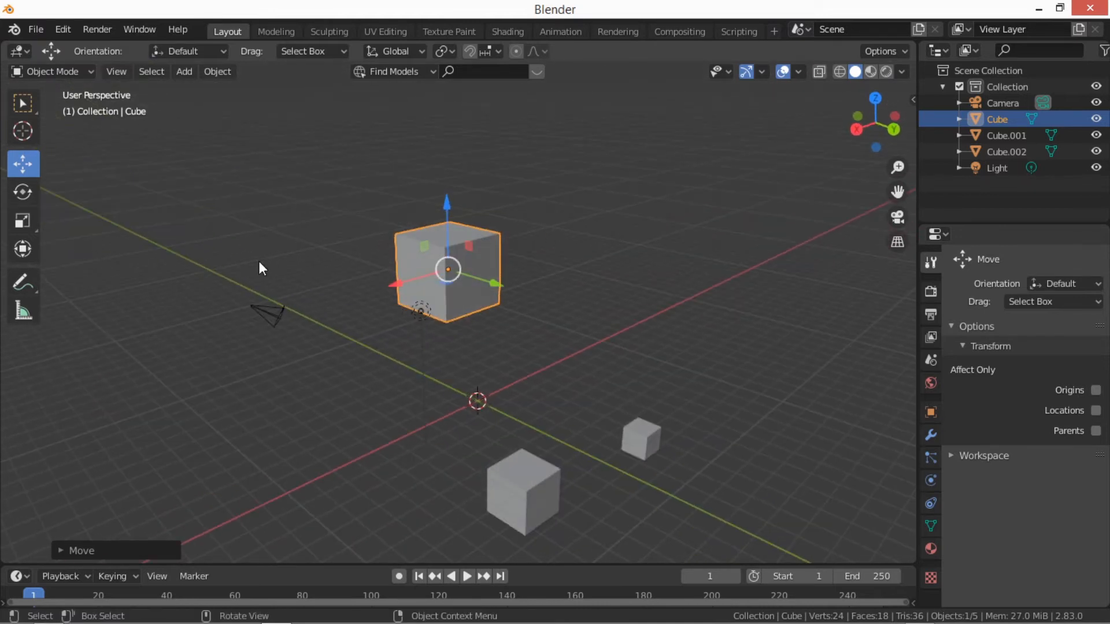
- Move the large cube freely with the Grab command until it sits above the camera, and cancel one further move
key("g")
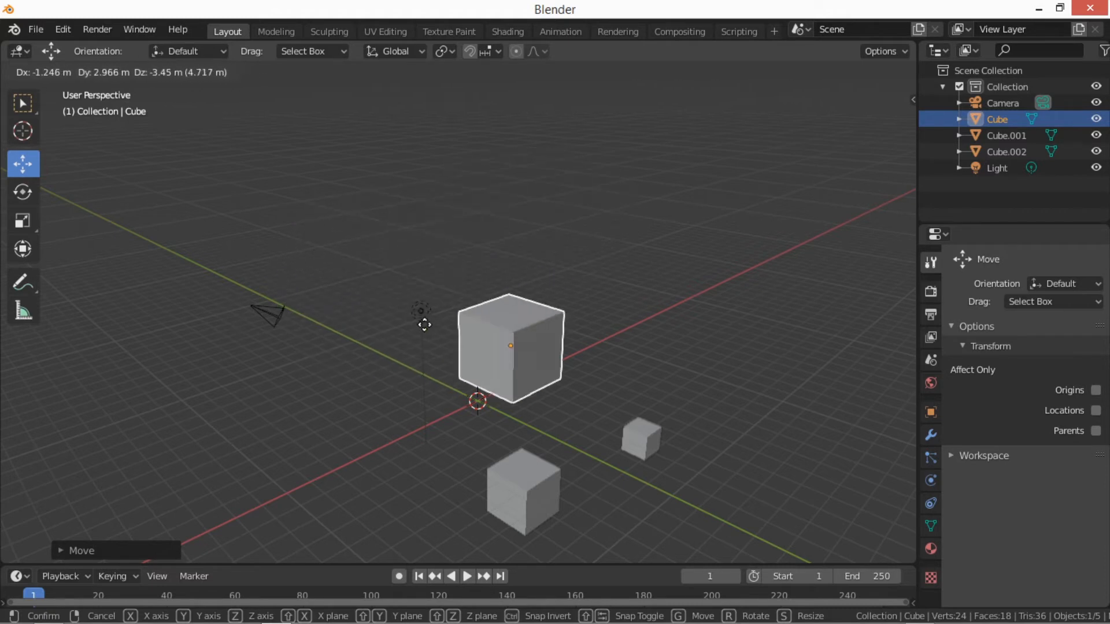
left_click(343, 280)
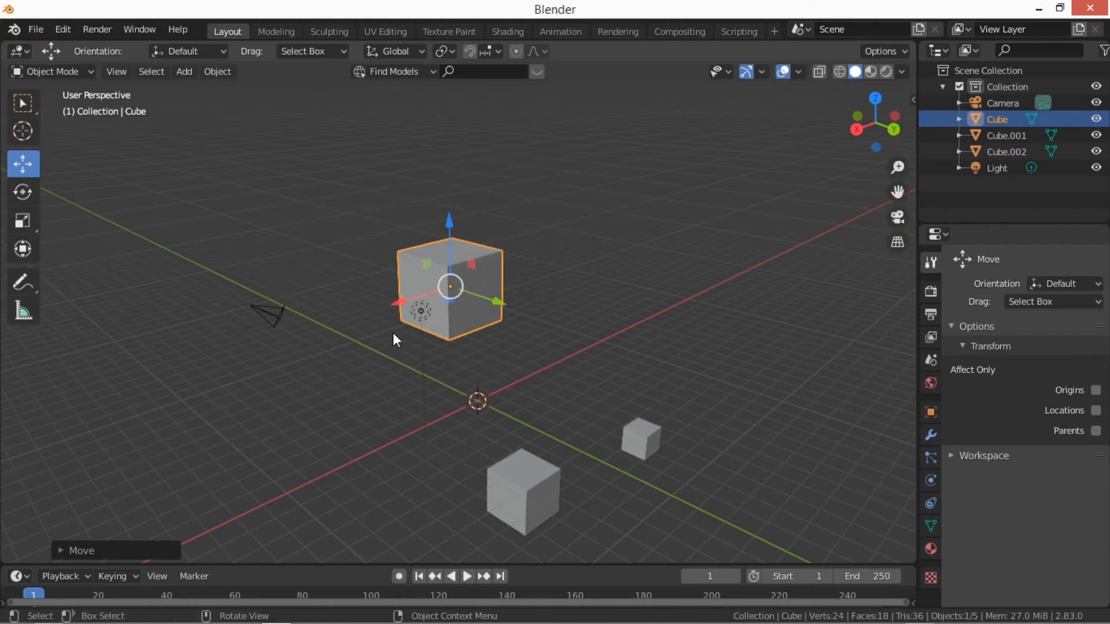
key("g")
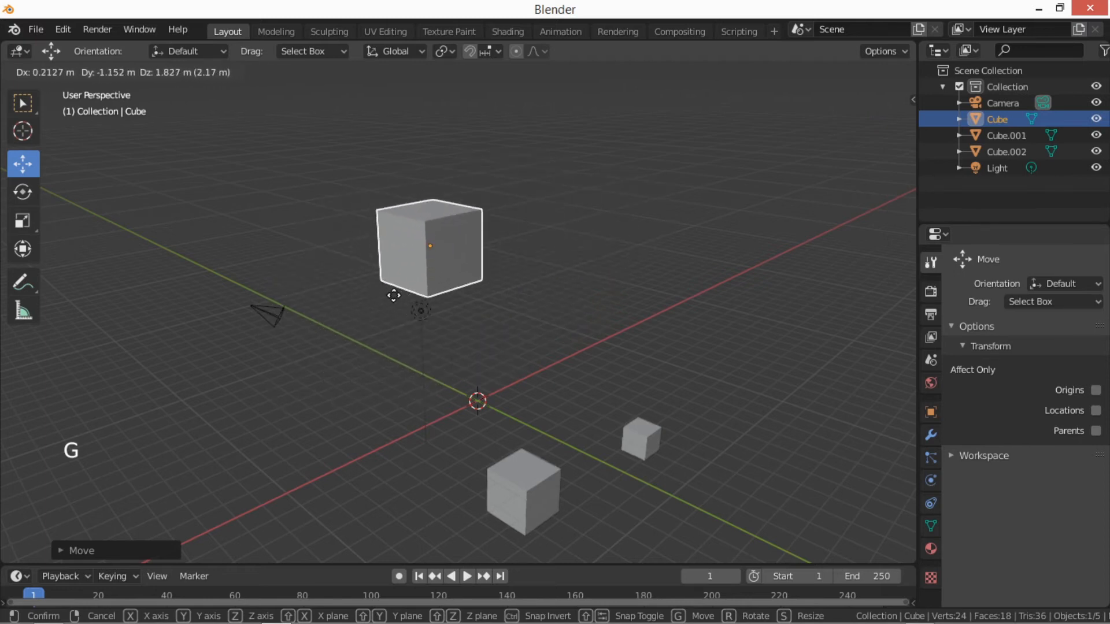
left_click(295, 302)
key("g")
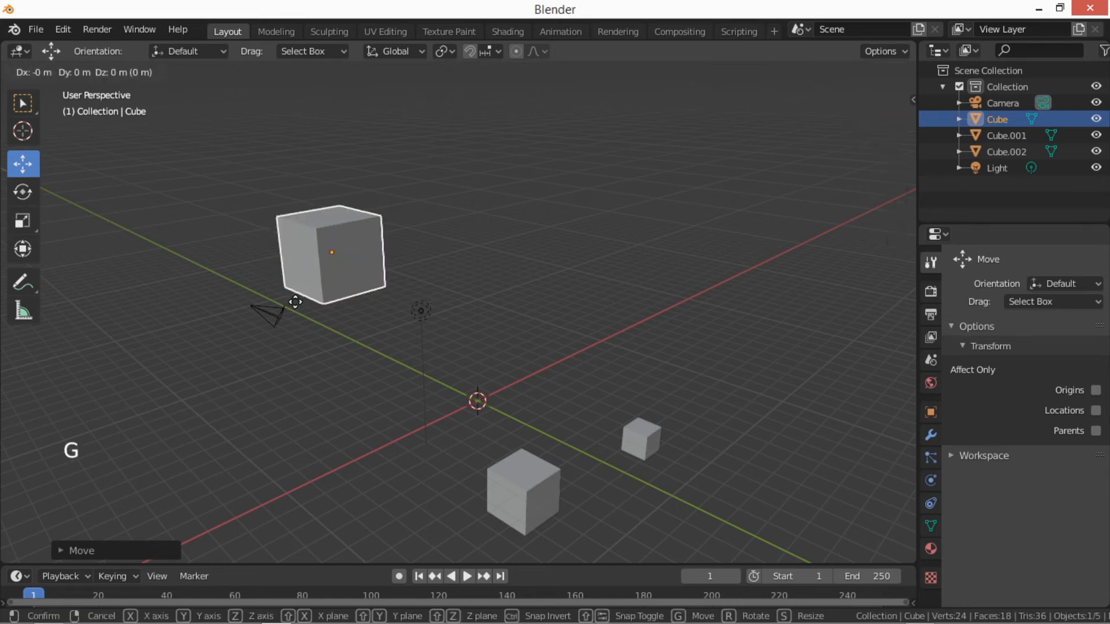
right_click(509, 340)
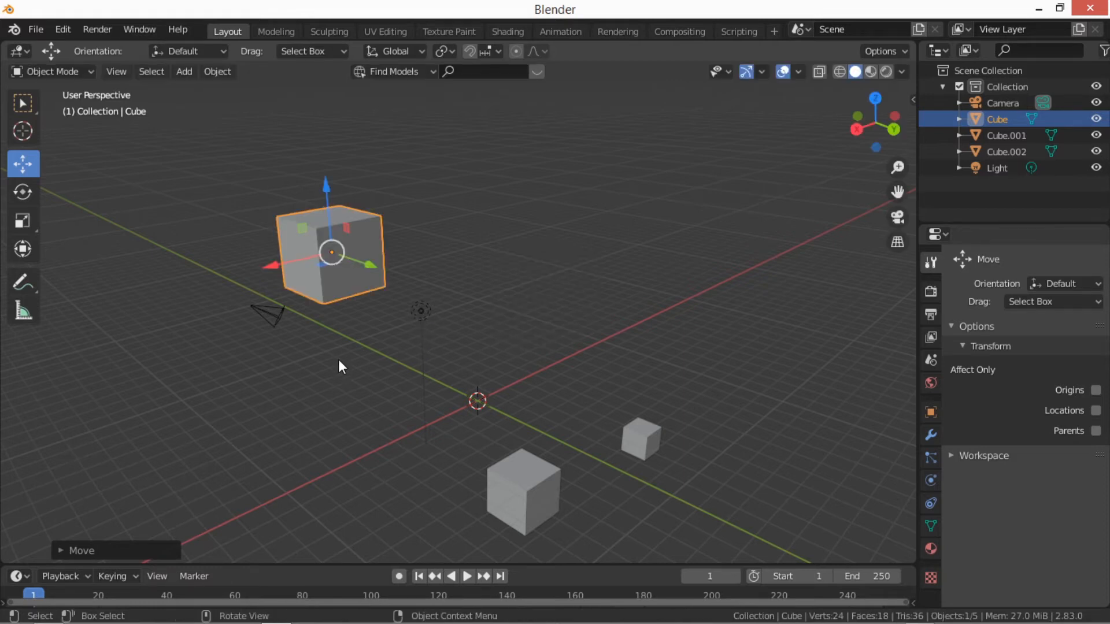
- Try moving the large cube constrained to the global X, Y and Z axes in turn, and cancel the move
key("g")
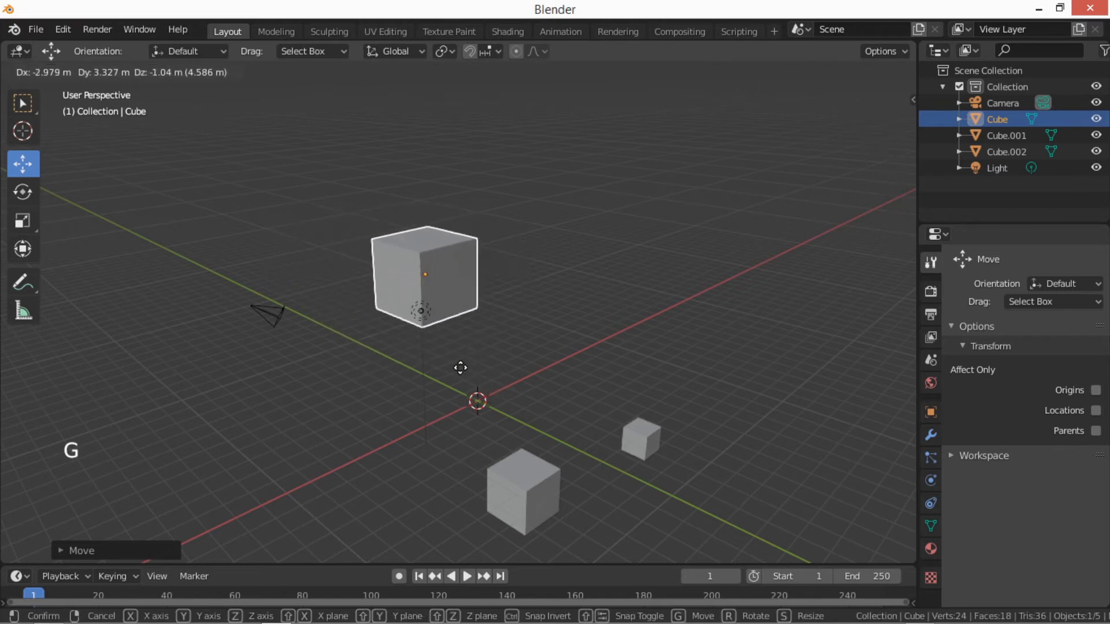
key("x")
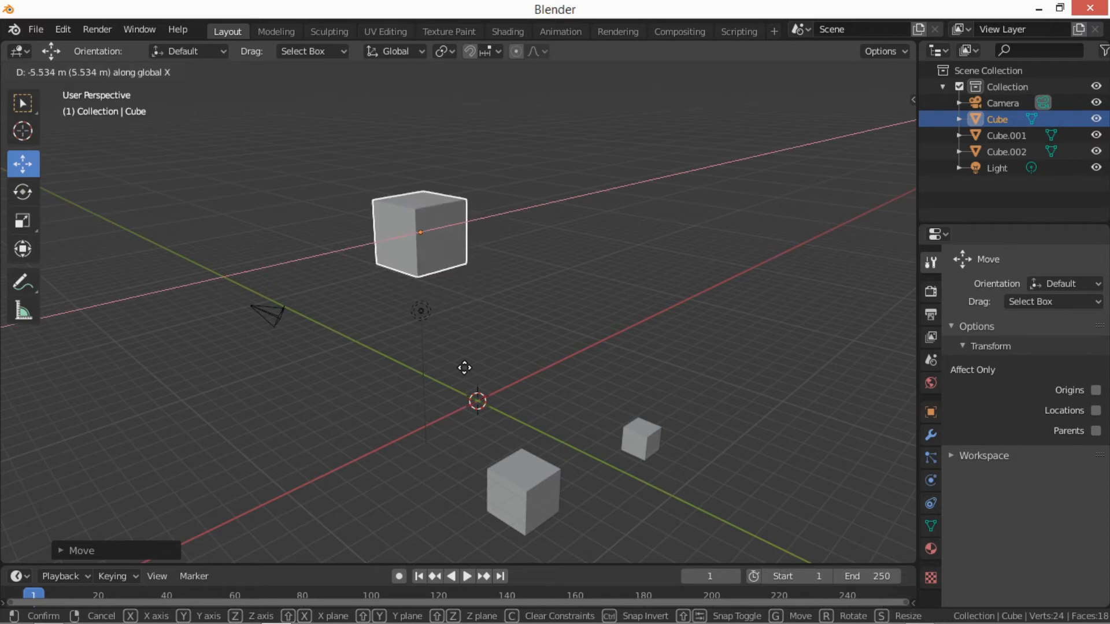
key("y")
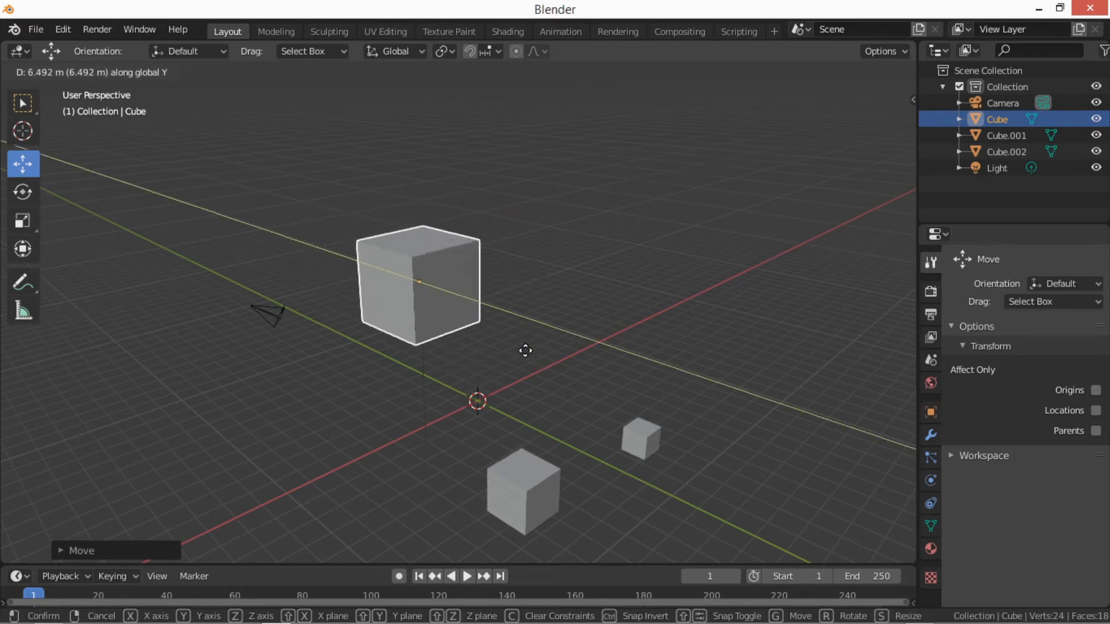
key("z")
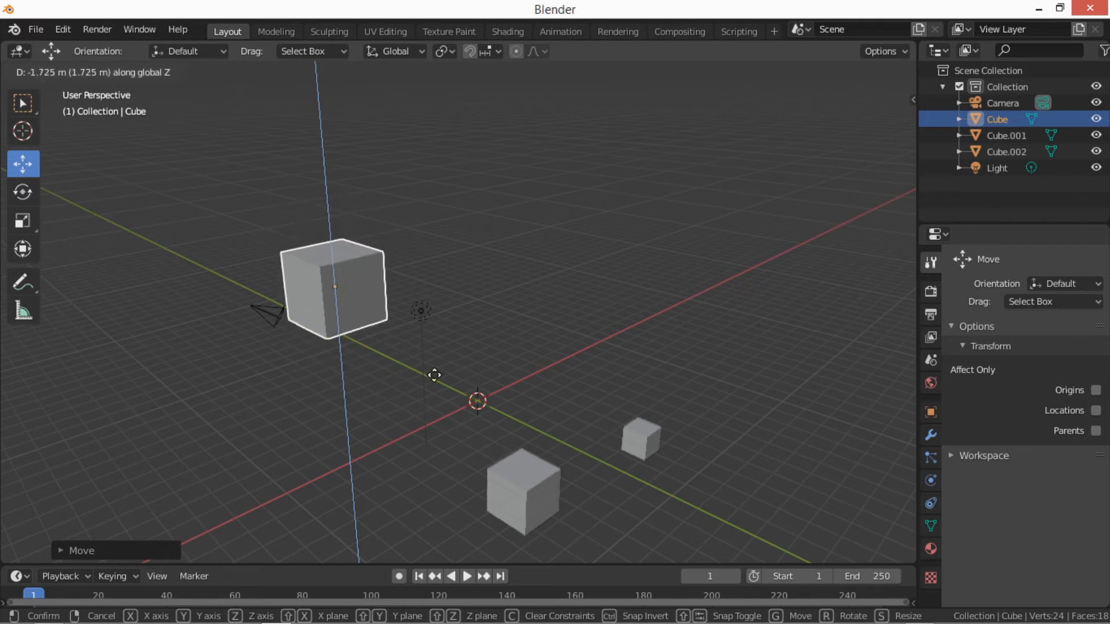
right_click(409, 420)
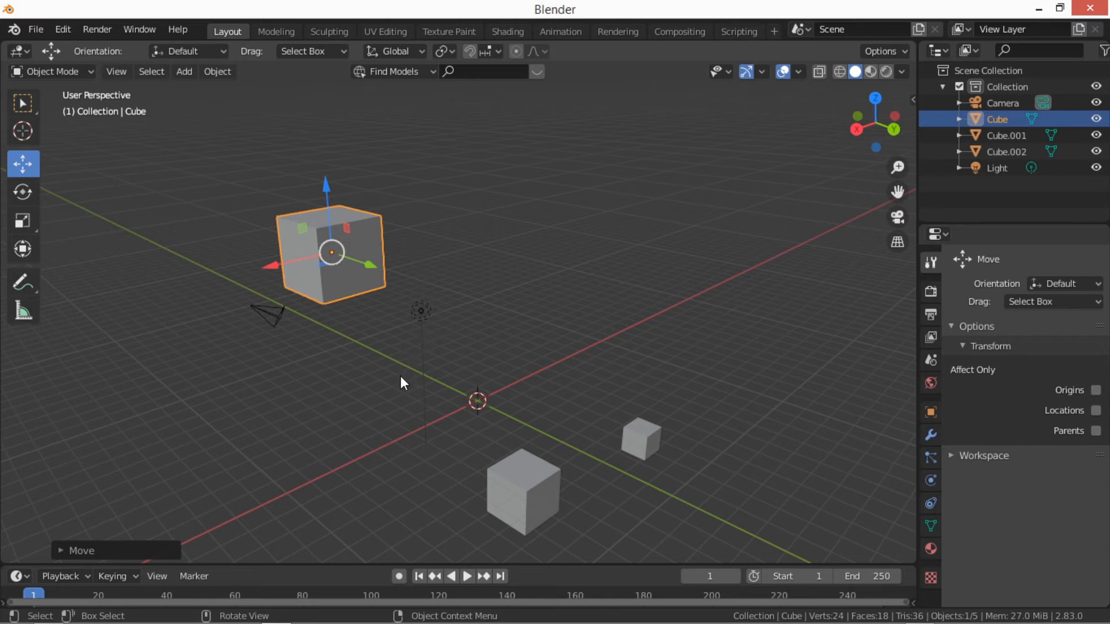
- Move the large cube with the X and Y axes locked in turn, and place it with Z locked so it shifts only in the XY plane
key("g")
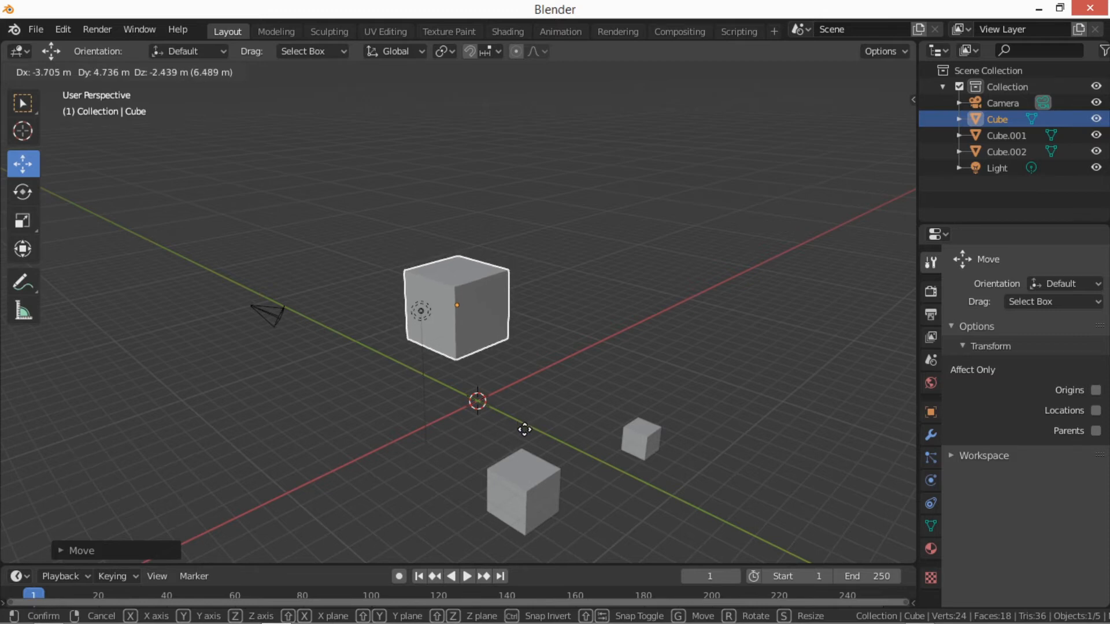
key("shift")
key("shift+x")
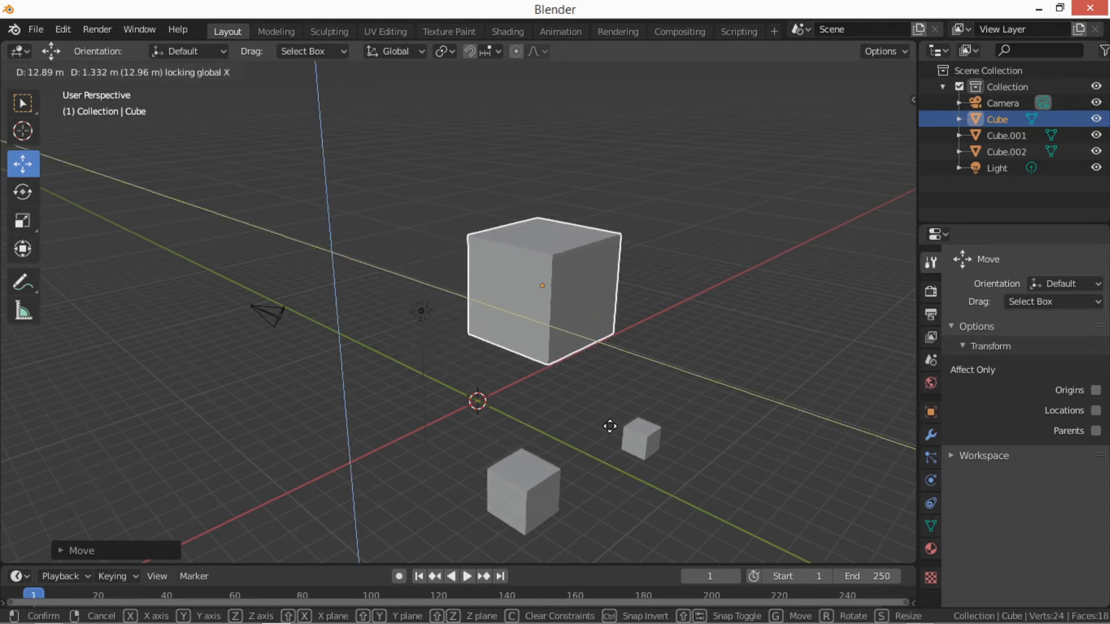
key("shift+y")
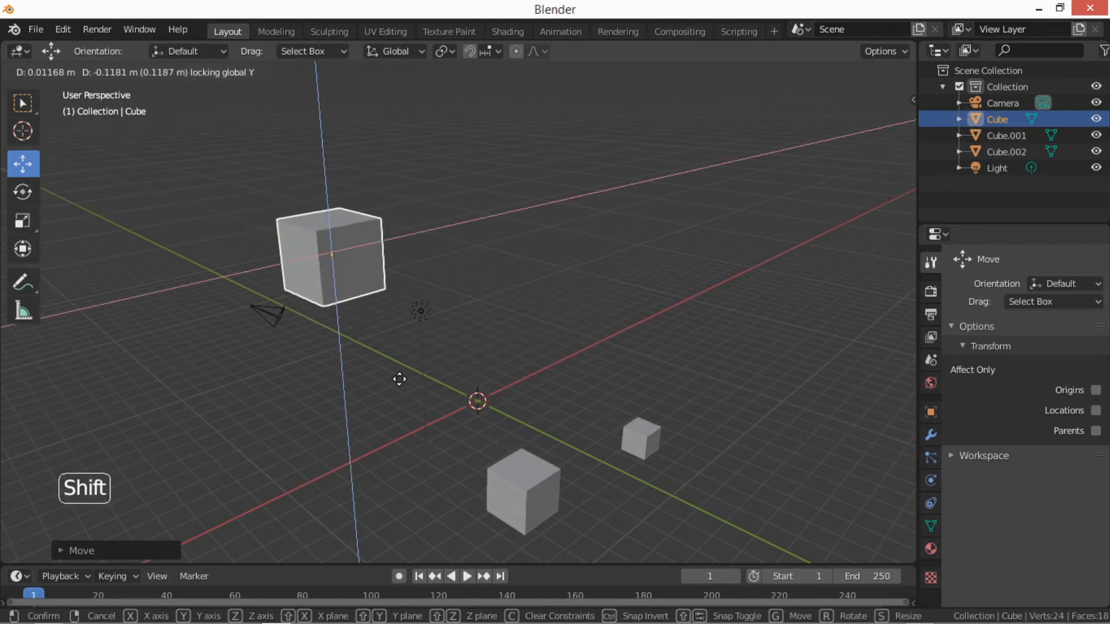
key("shift+z")
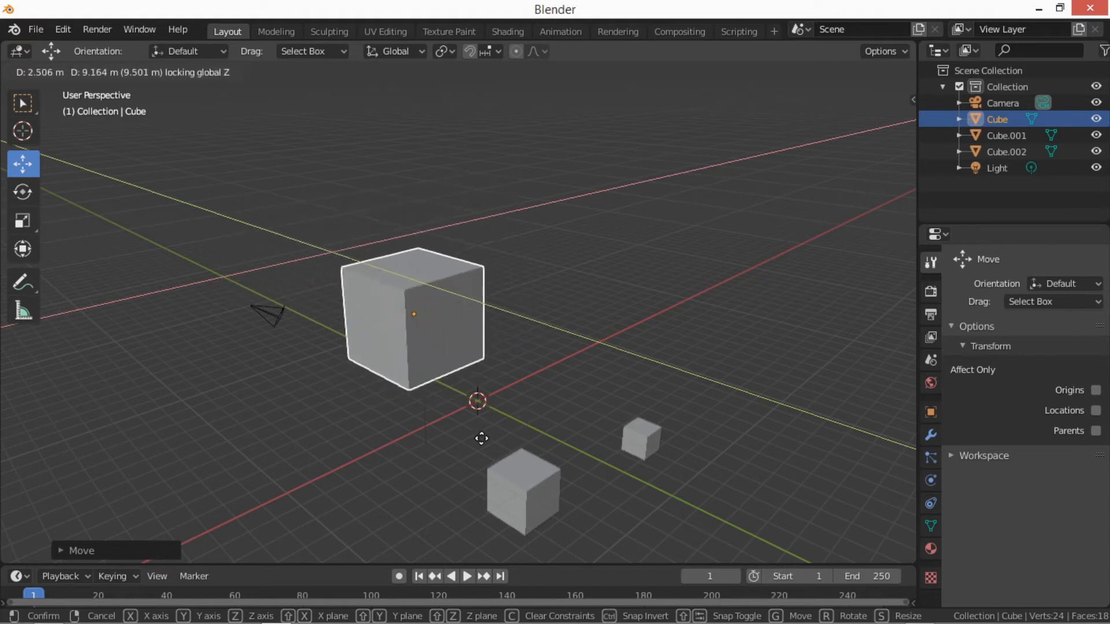
left_click(494, 410)
- Activate the Rotate tool and rotate the large cube about its X and Z axes with the coloured gizmo rings
scroll(492, 330, "down", 2)
middle_click_drag(492, 329, 515, 372)
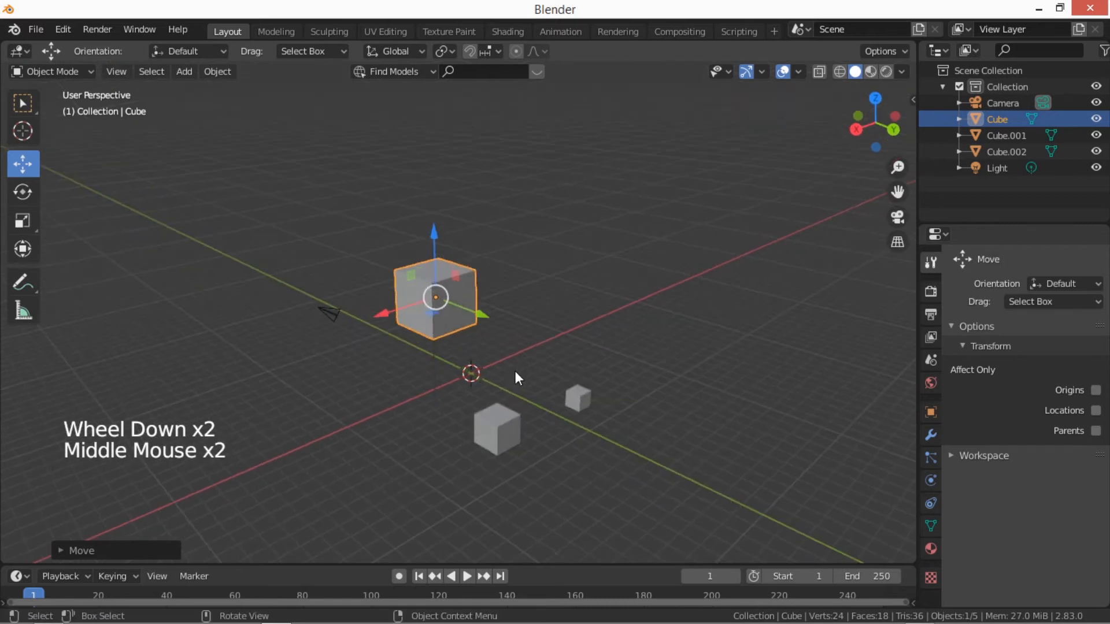
left_click(23, 191)
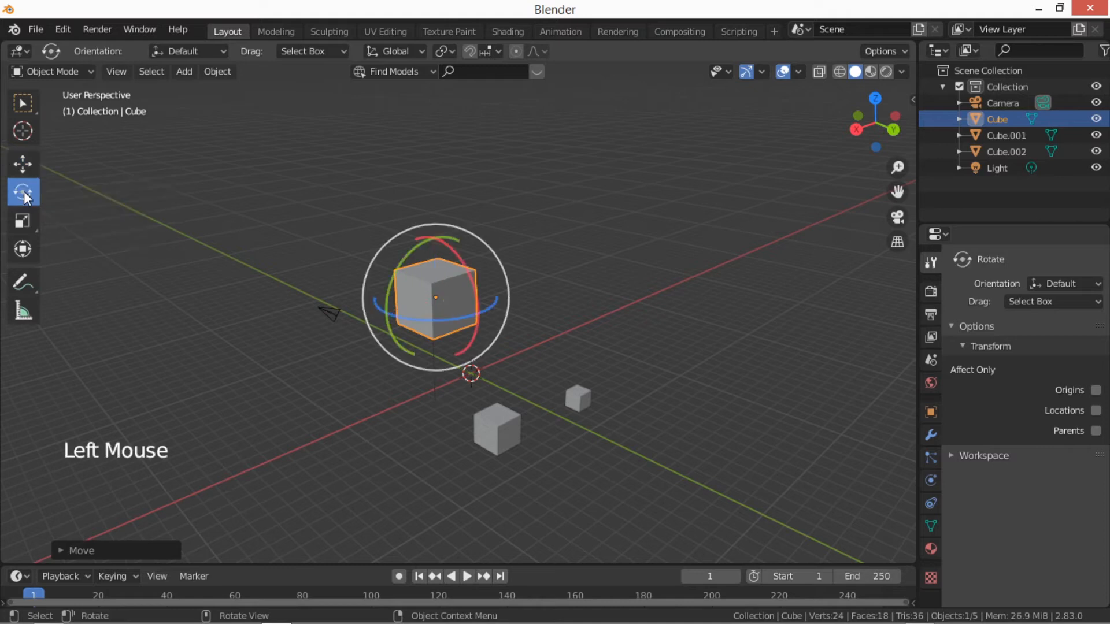
scroll(480, 324, "up", 1)
middle_click_drag(481, 324, 512, 325)
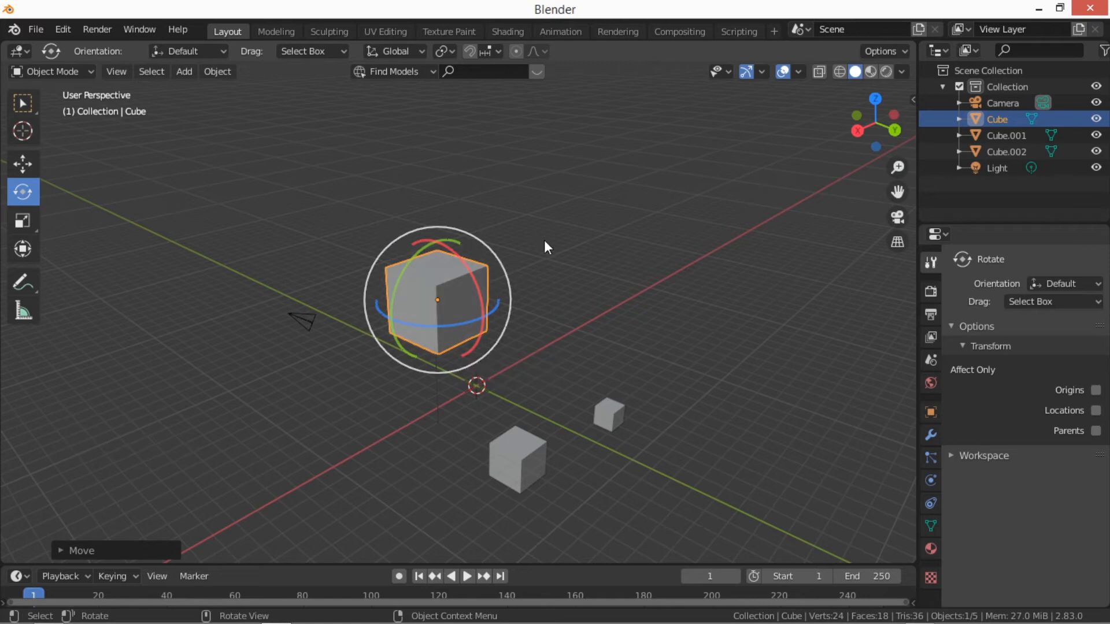
left_click_drag(463, 261, 405, 266)
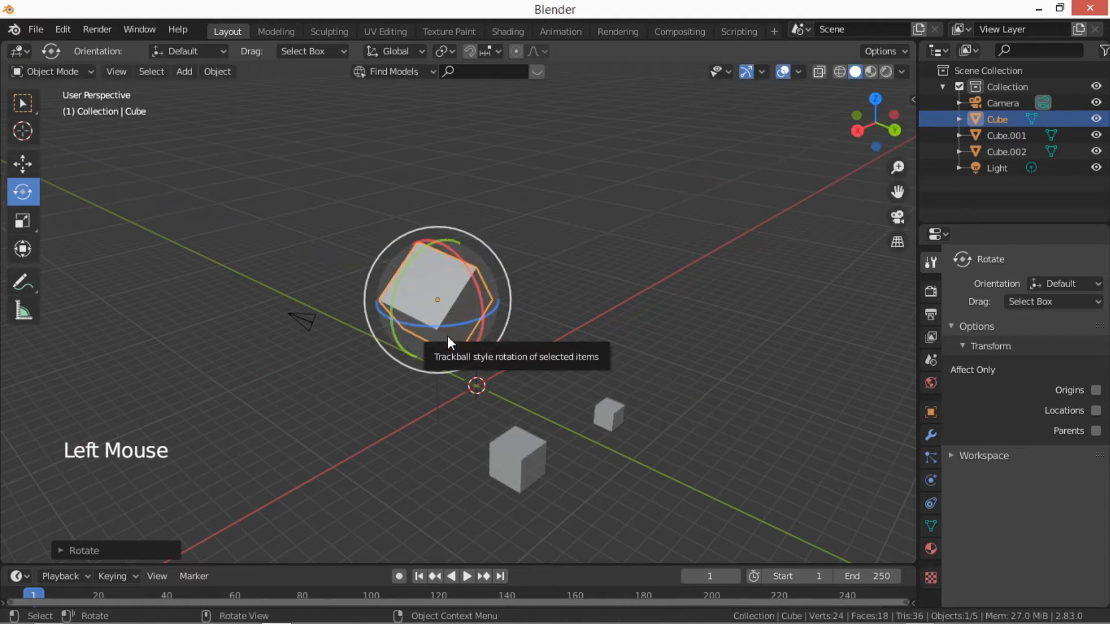
left_click_drag(422, 326, 471, 328)
left_click_drag(411, 325, 480, 321)
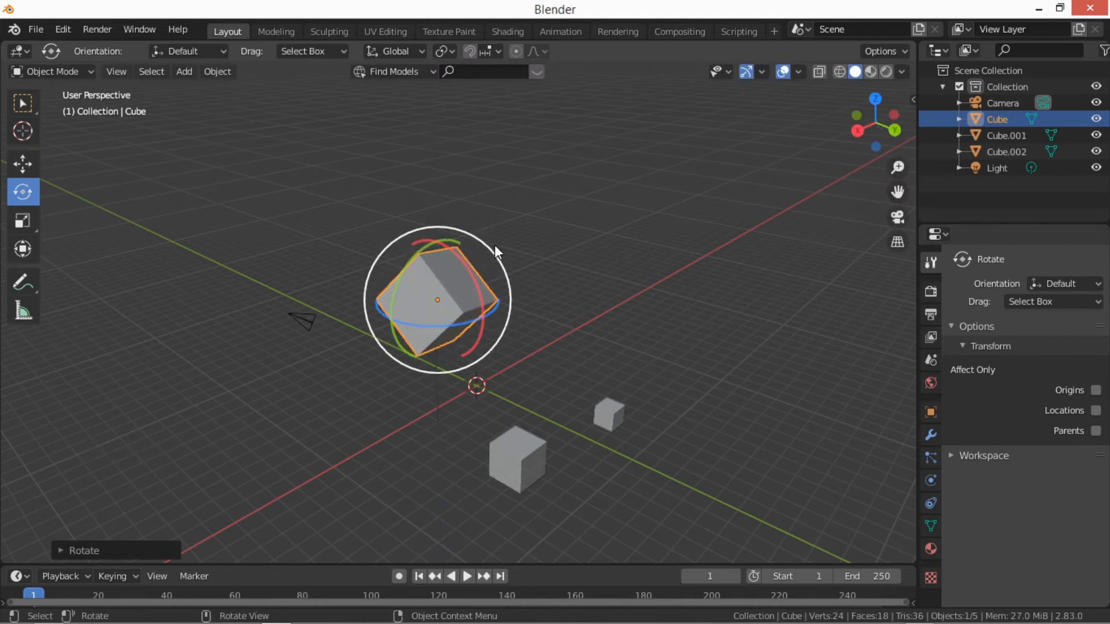
- Rotate the large cube with the outer white gizmo ring and by free trackball rotation, and cancel one further trackball rotation
left_click_drag(500, 260, 540, 335)
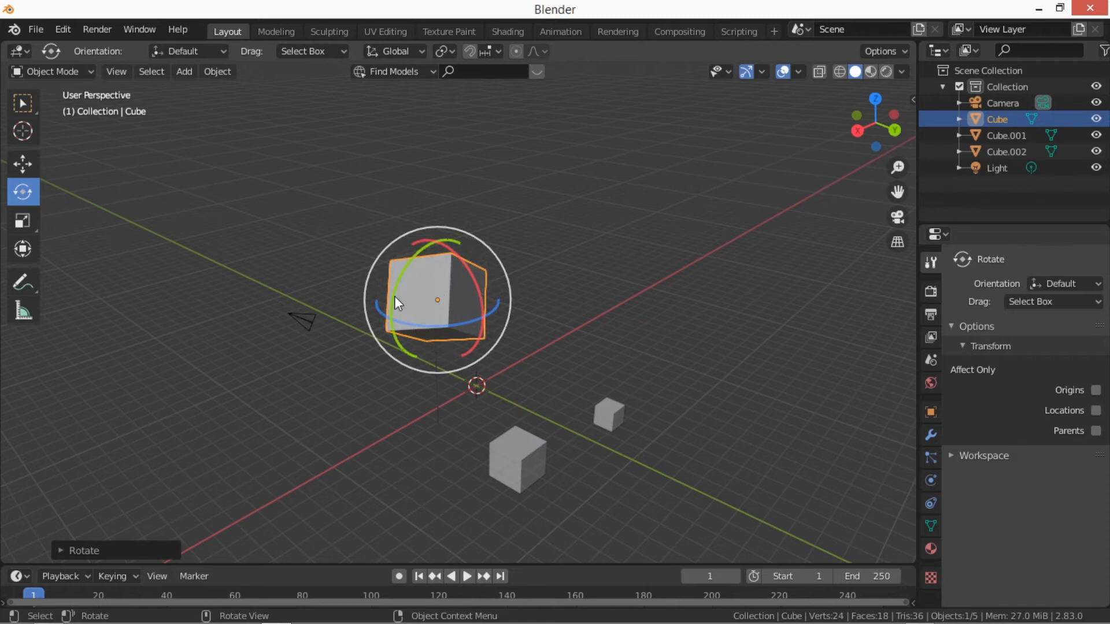
left_click_drag(441, 287, 364, 247)
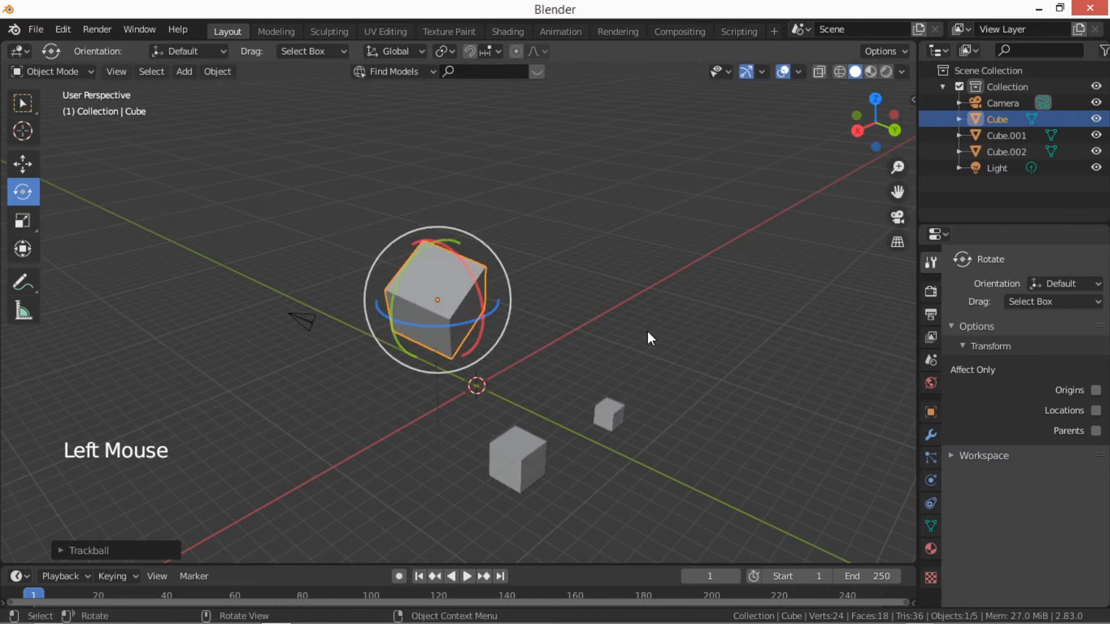
left_click_drag(435, 256, 296, 240)
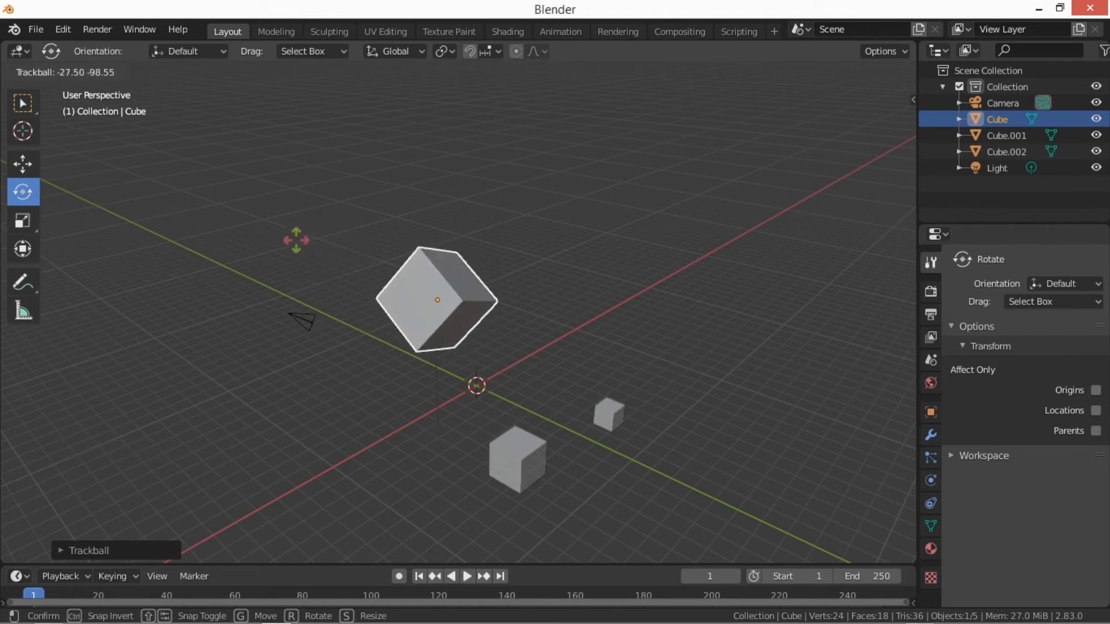
left_click_drag(296, 240, 296, 241)
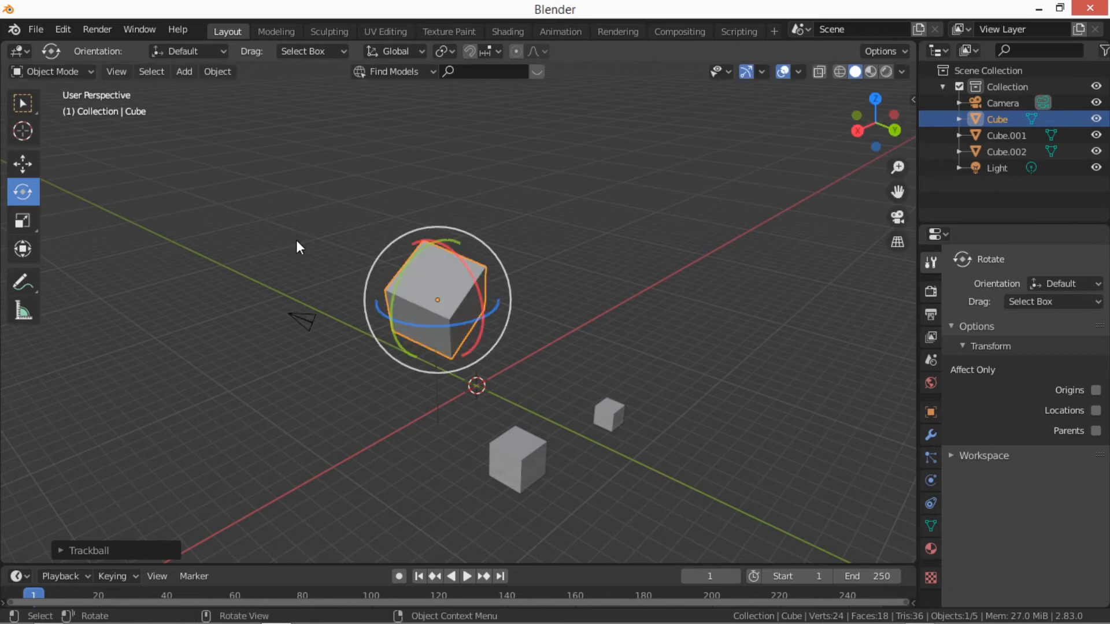
- Activate the Scale tool, resize the large cube with its gizmo handles, and show the cube's transform values in the sidebar
left_click(21, 223)
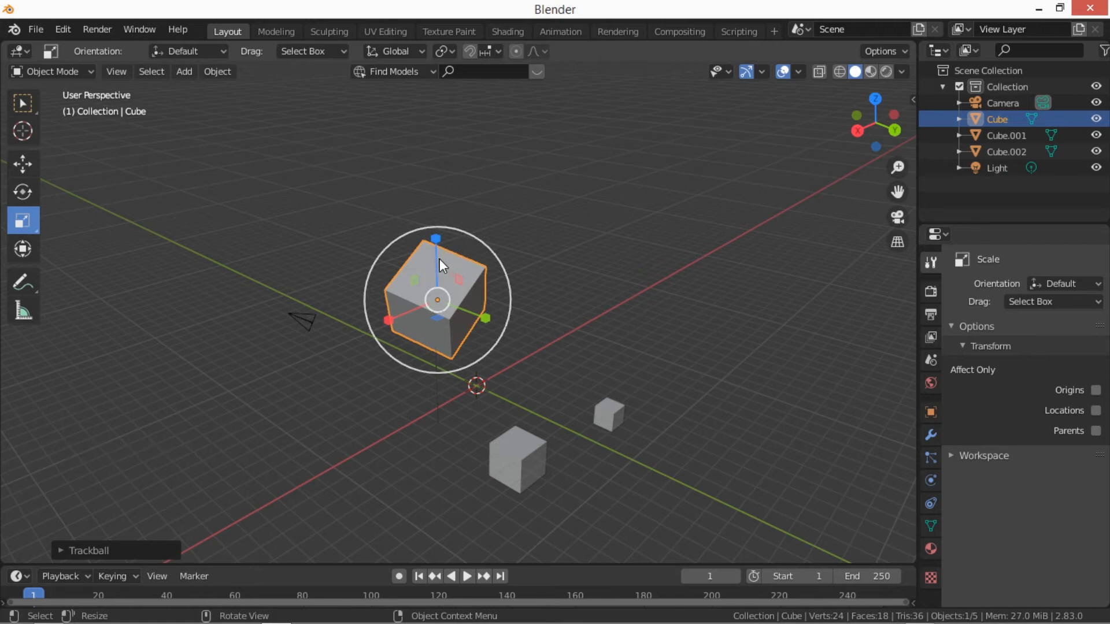
mouse_move(438, 258)
left_mouse_down()
mouse_move(436, 190)
mouse_move(440, 258)
mouse_move(416, 173)
mouse_move(431, 250)
left_mouse_up()
left_click_drag(472, 310, 391, 335)
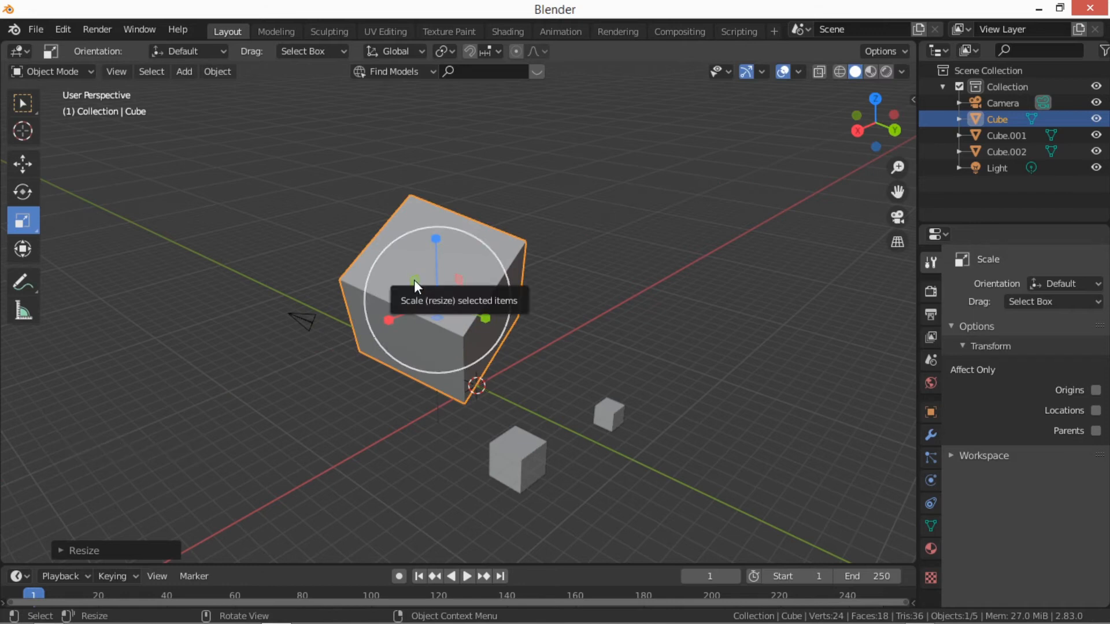
left_click_drag(415, 278, 446, 315)
key("n")
left_click(909, 102)
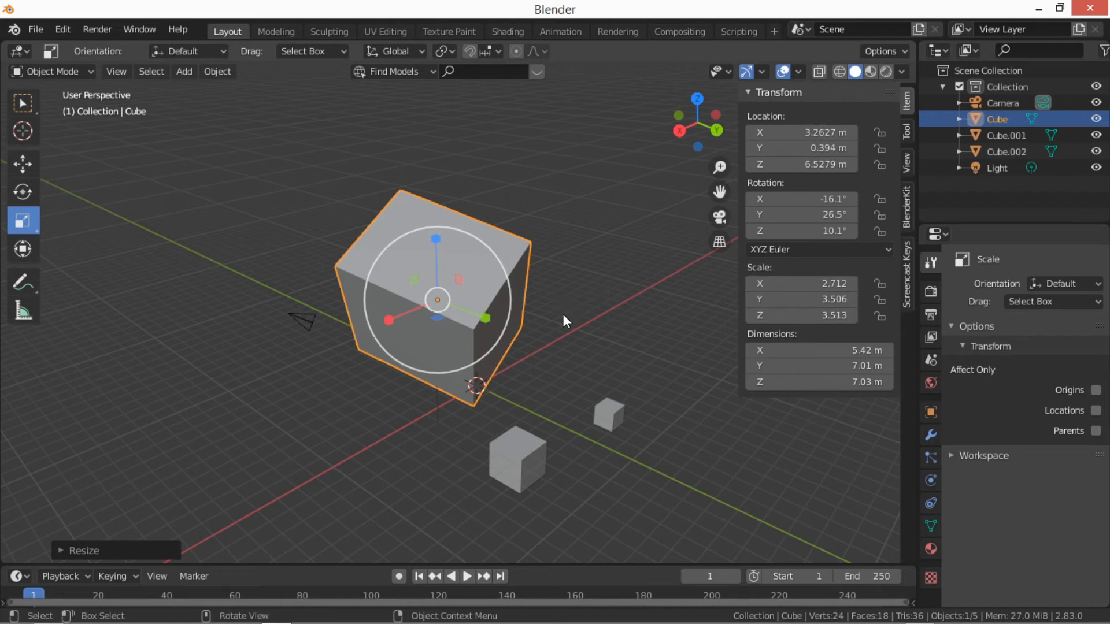
- Try the Rotate command on the large cube and cancel it, and rotate it in trackball mode to about X 132°, Y 67.5°, Z -58.8°
key("r")
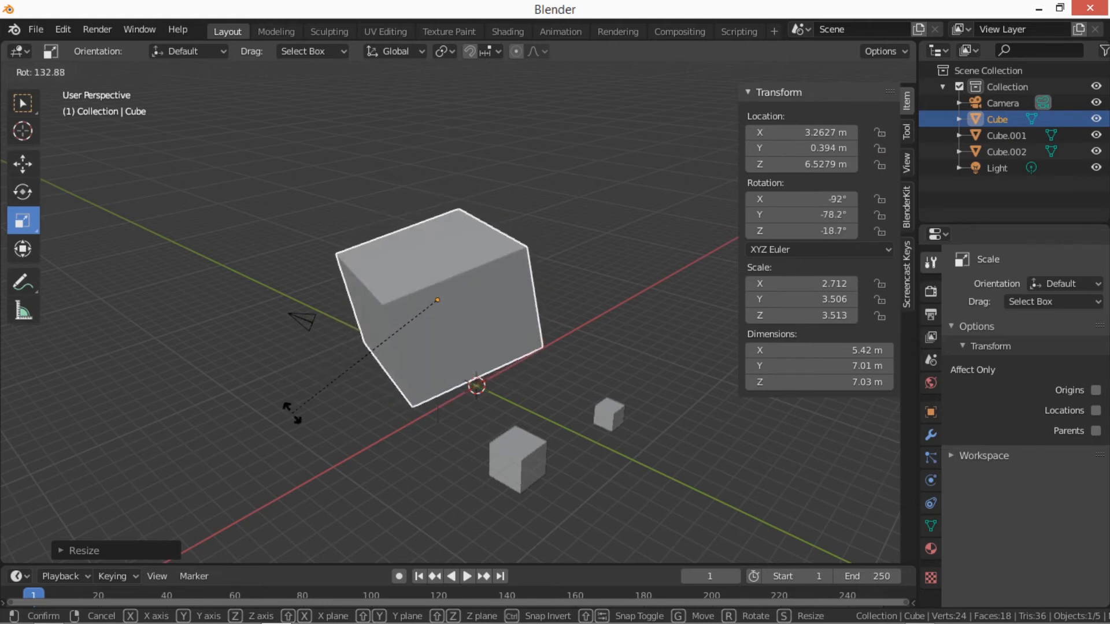
key("r")
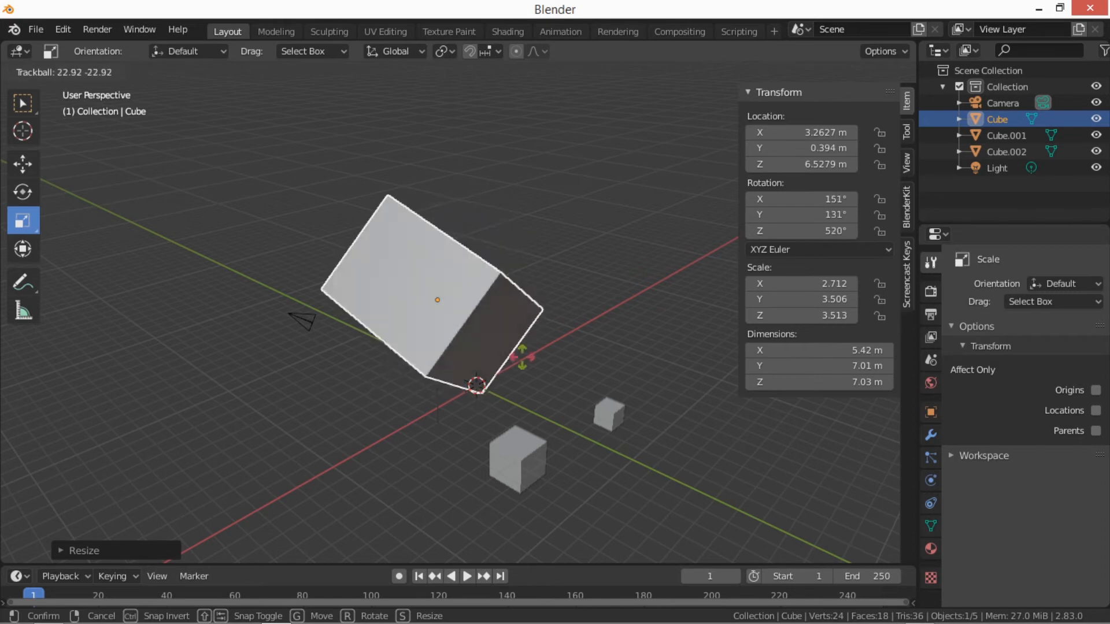
right_click(460, 409)
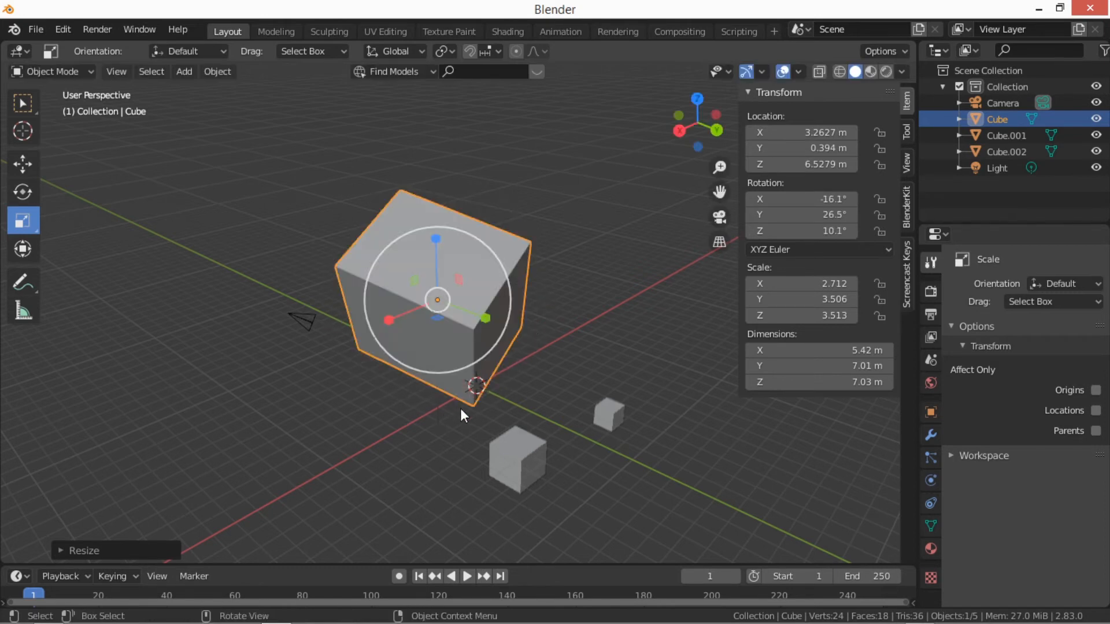
key("r")
key("r")
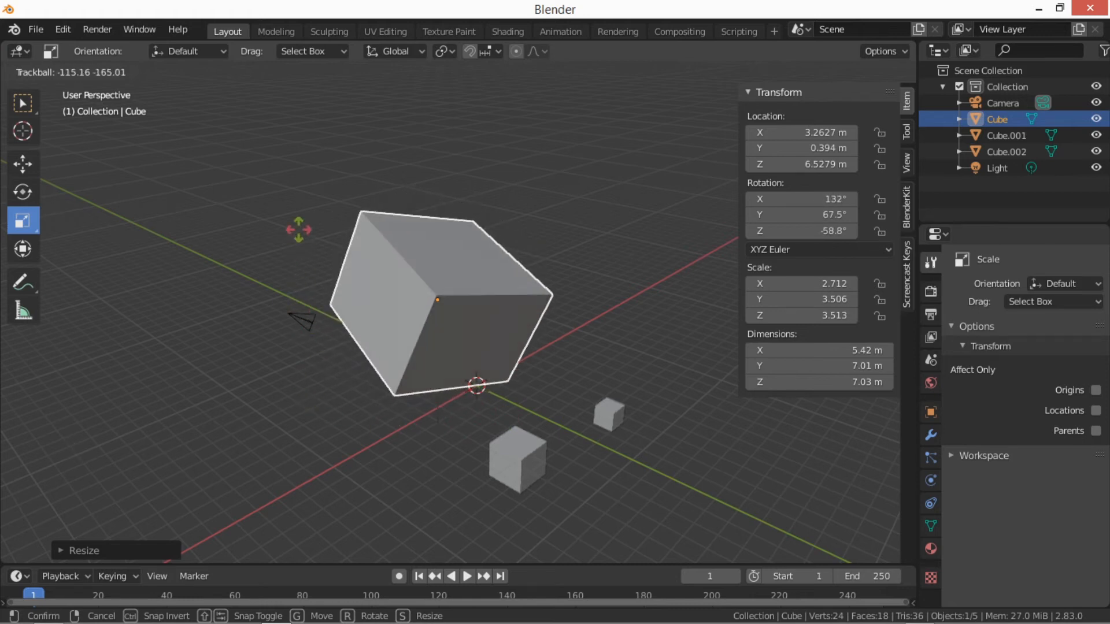
left_click(299, 230)
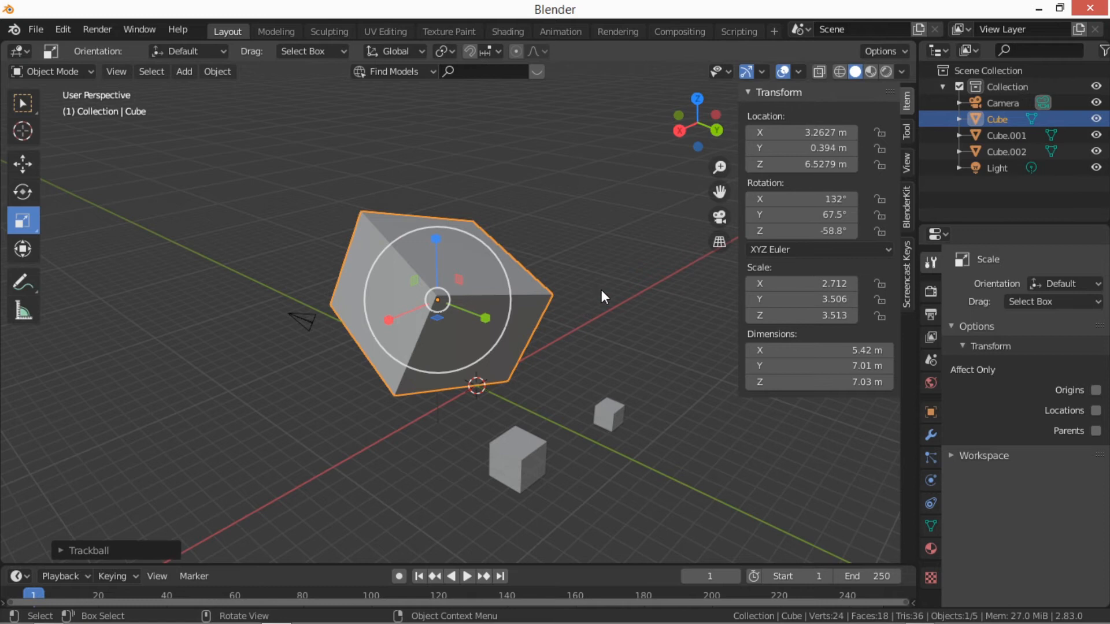
- Scale the large cube uniformly and constrained to the global X and Y axes in turn, and confirm with scaling constrained to Z
key("s")
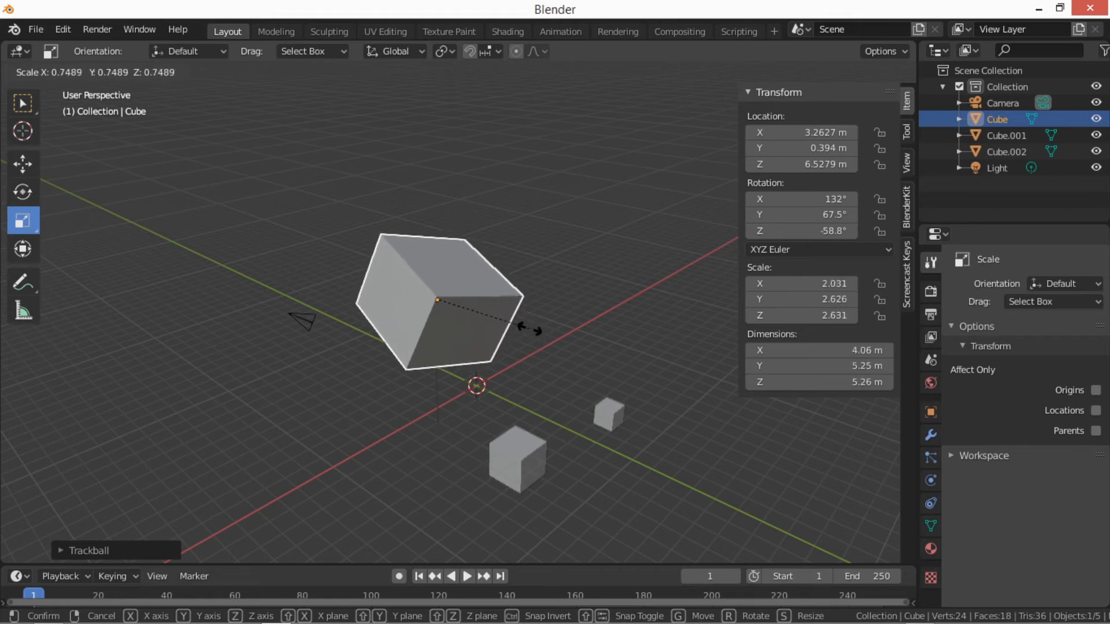
key("x")
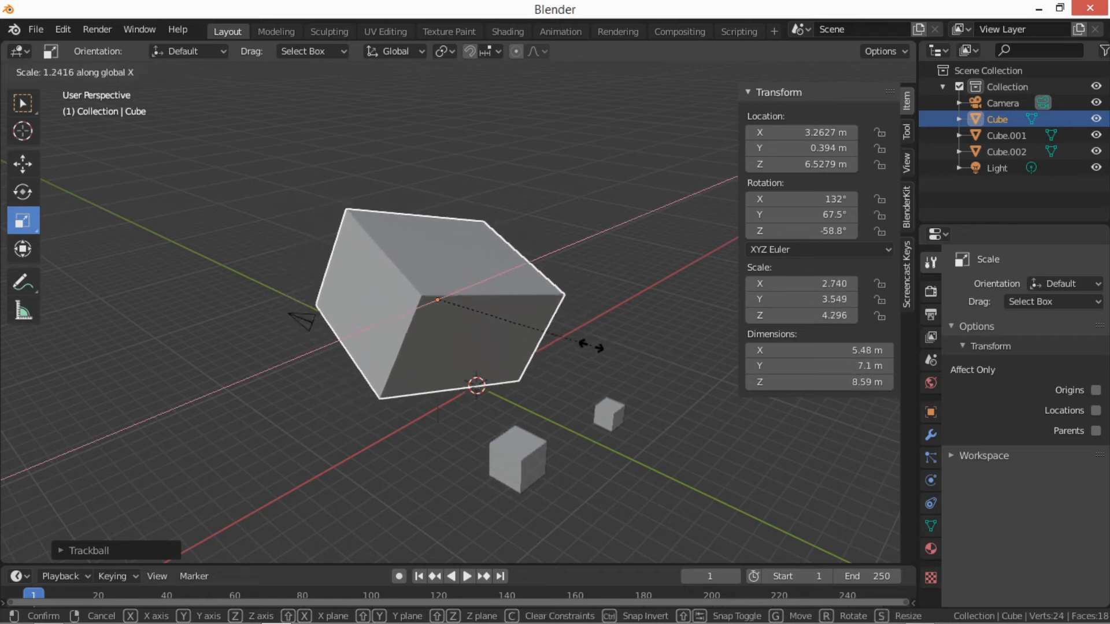
key("y")
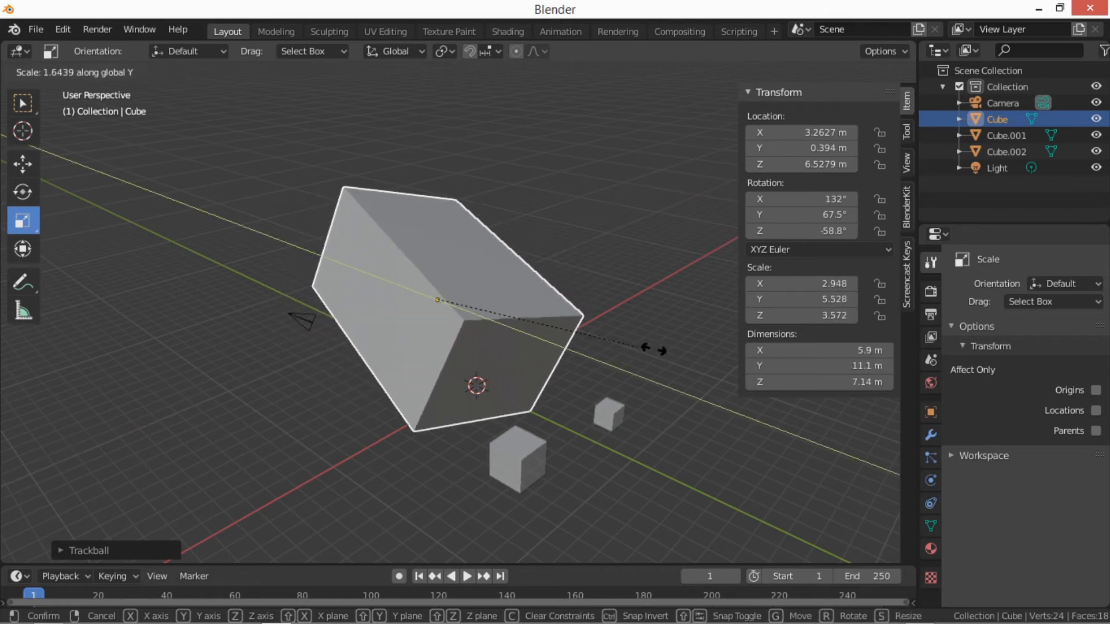
key("z")
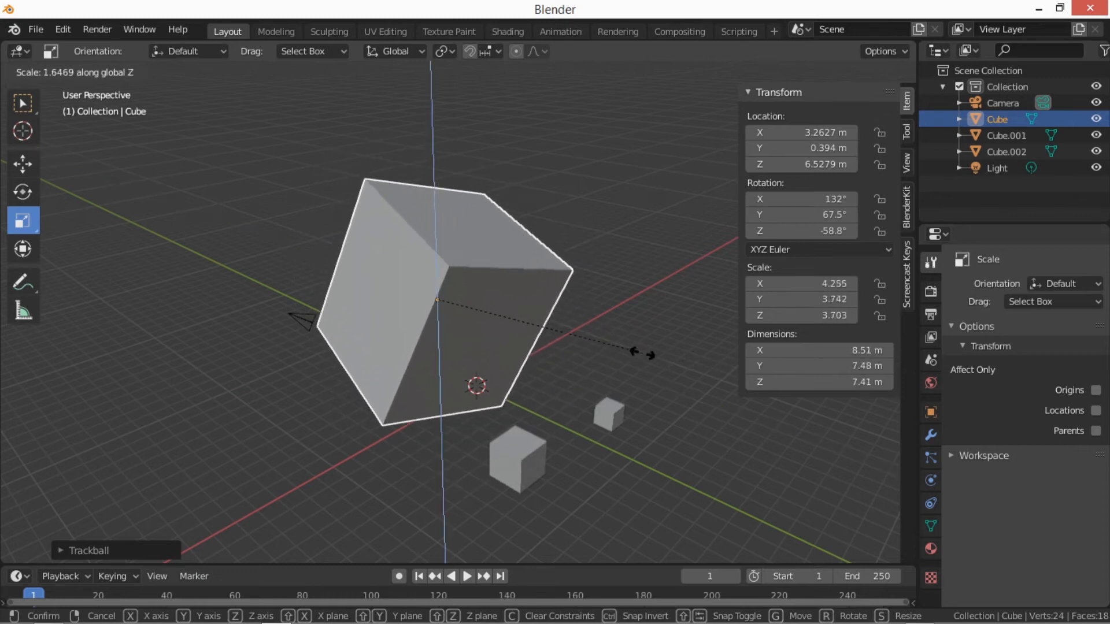
left_click(557, 351)
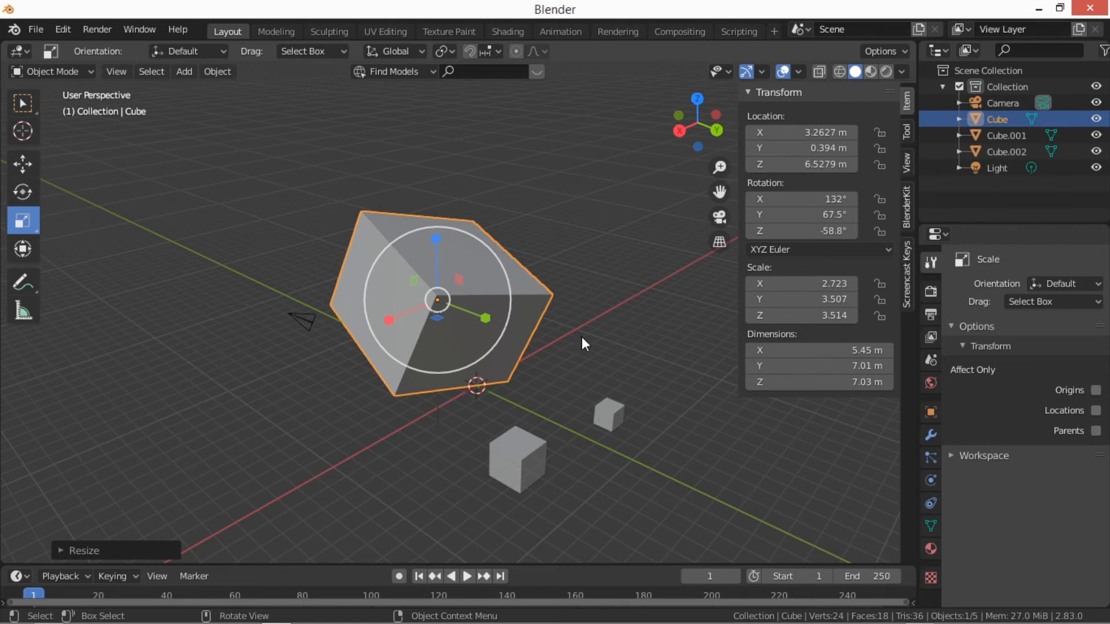
- Clear the large cube's rotation, location and scale so it returns to the world origin at its default size
scroll(566, 378, "down", 1)
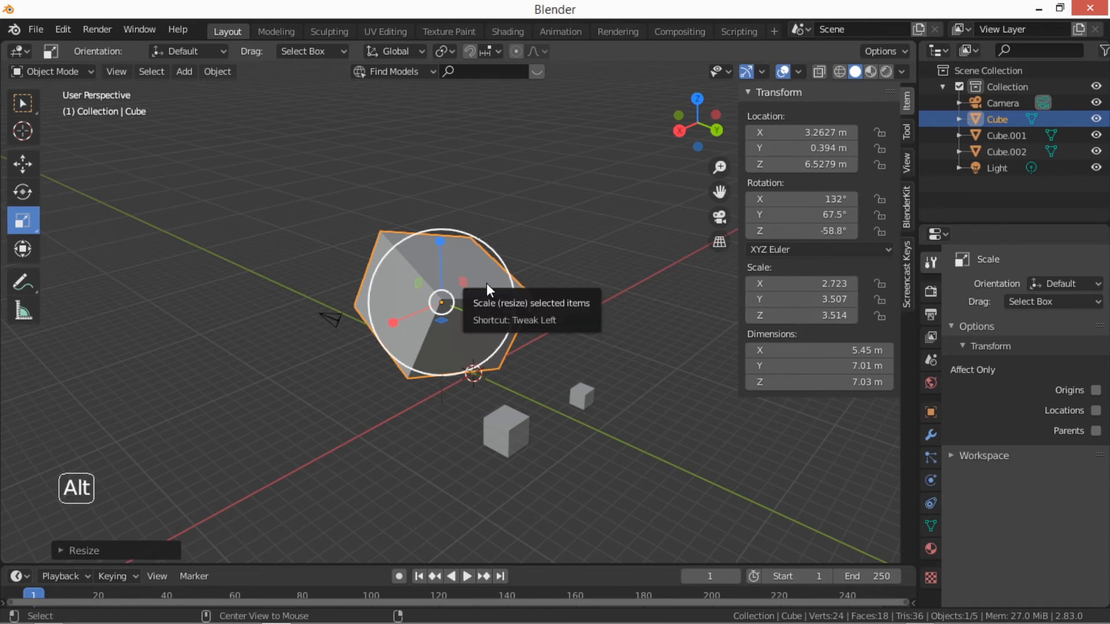
key("alt+r")
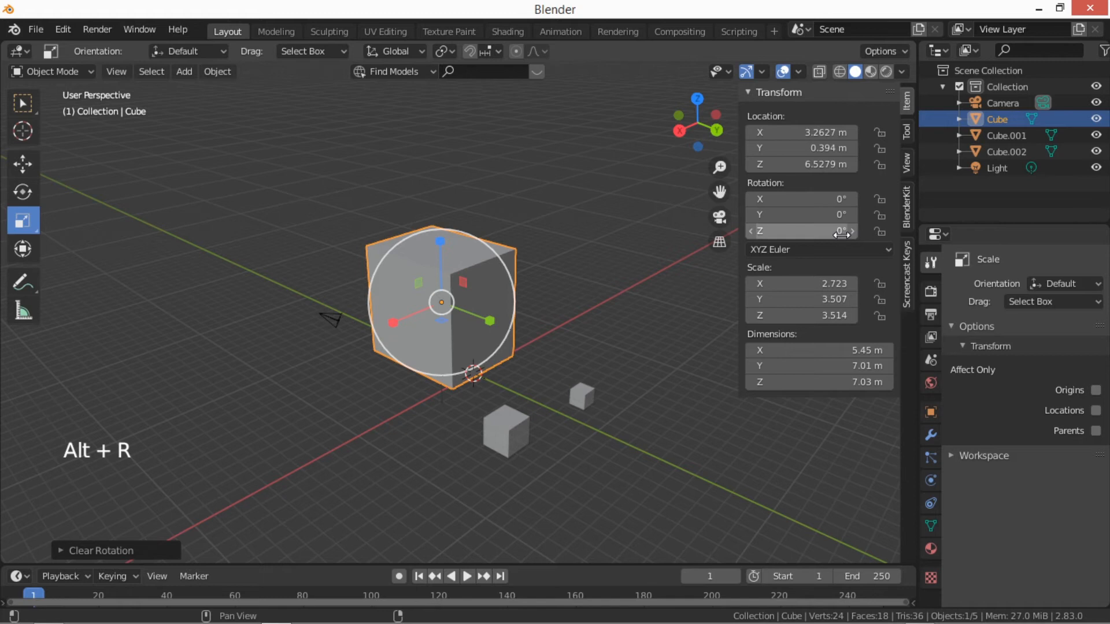
key("alt+g")
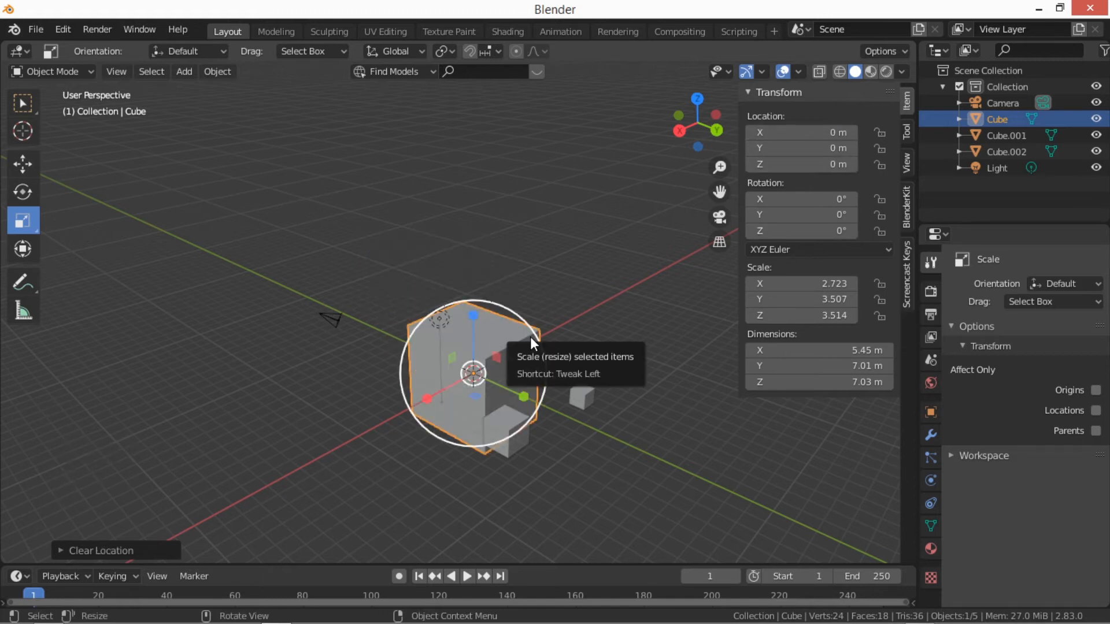
key("alt+s")
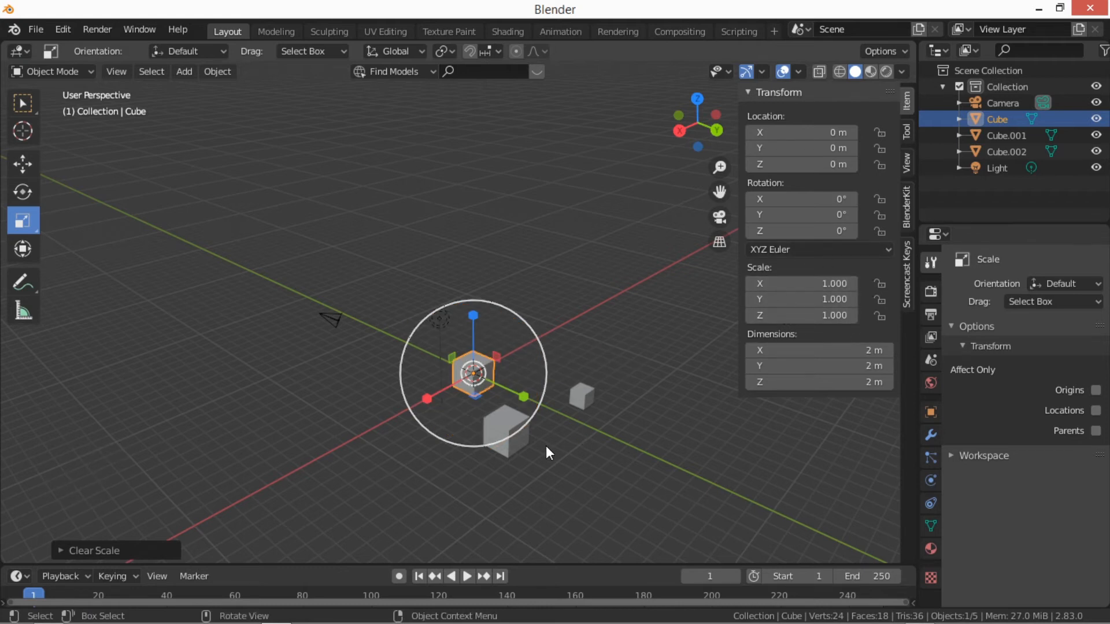
- Move the reset cube freely away from the world origin with the Grab command
scroll(588, 447, "up", 4)
middle_click_drag(587, 446, 466, 362)
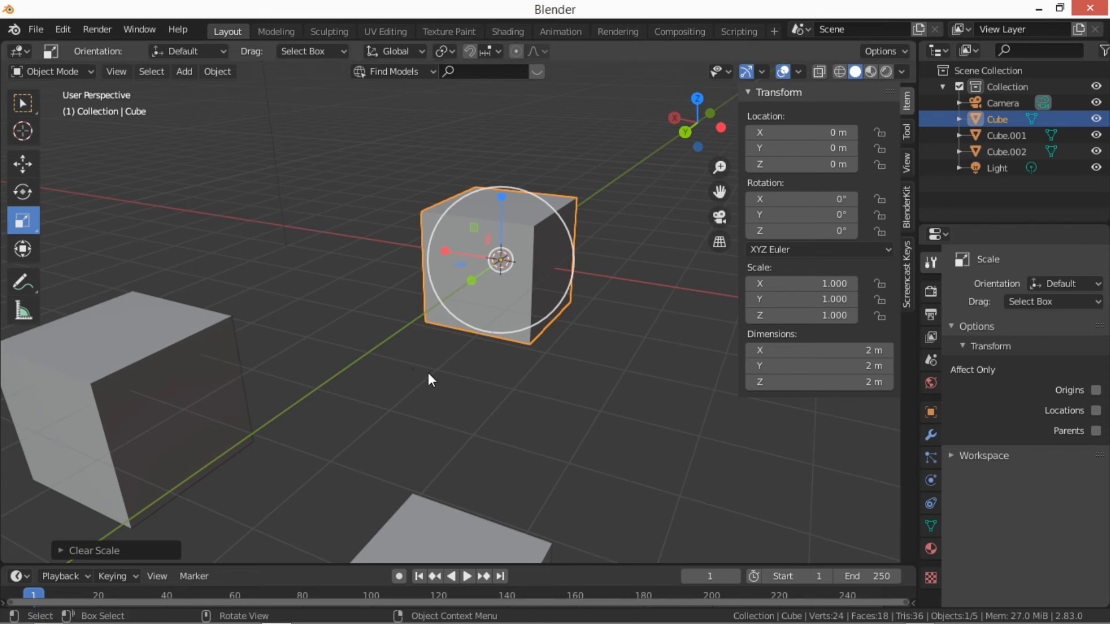
key("g")
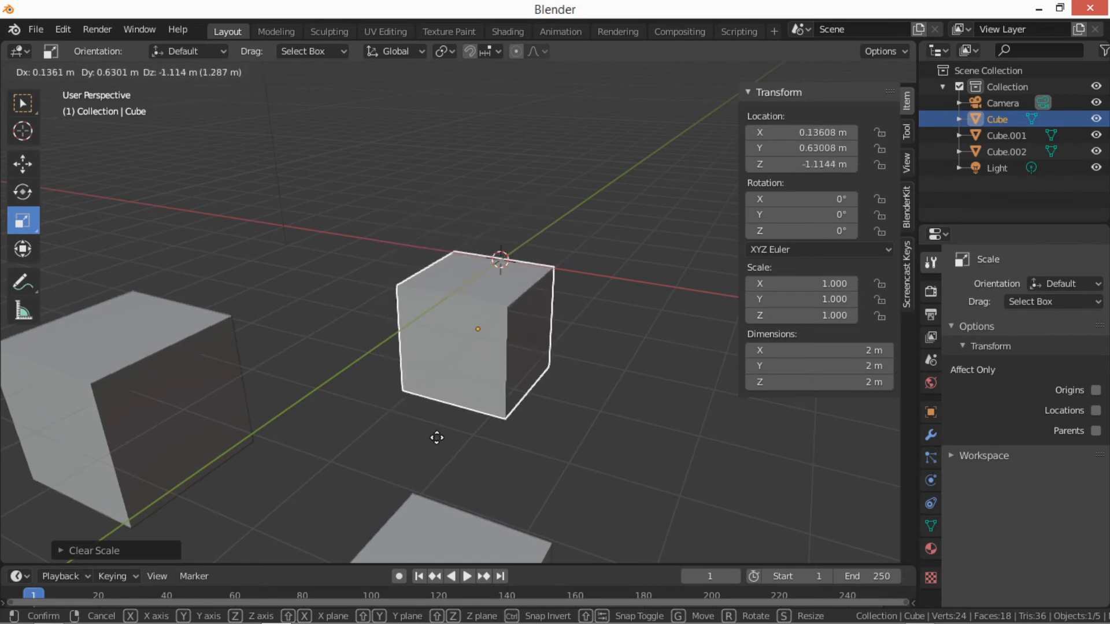
left_click(390, 402)
key("g")
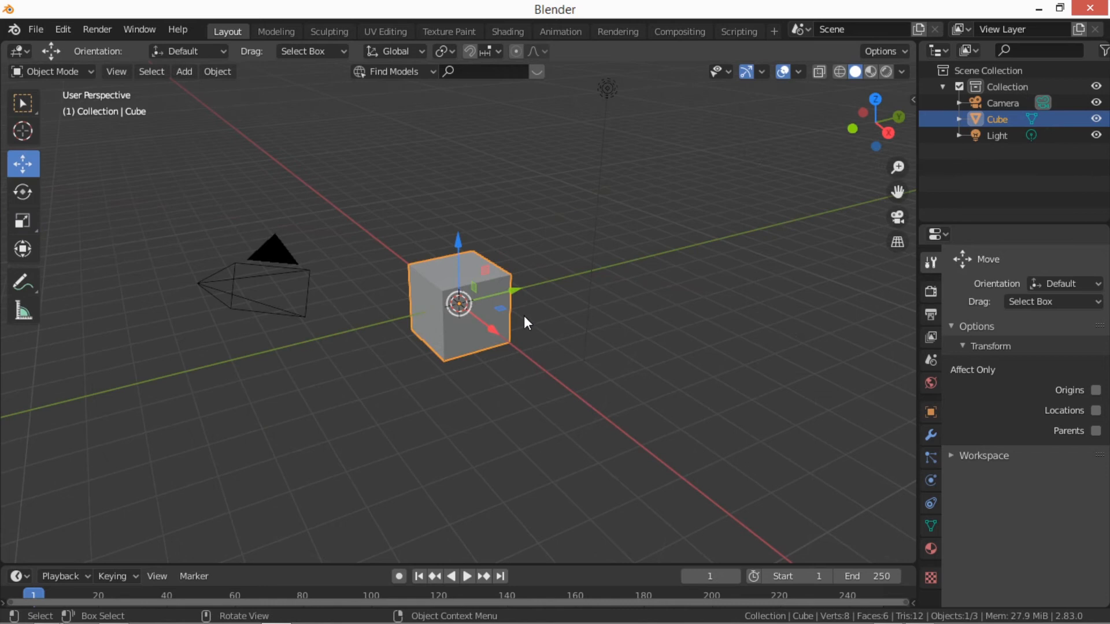
- Try rotating and scaling the default cube in the new scene, and move it slightly above the world origin with the Grab command
key("r")
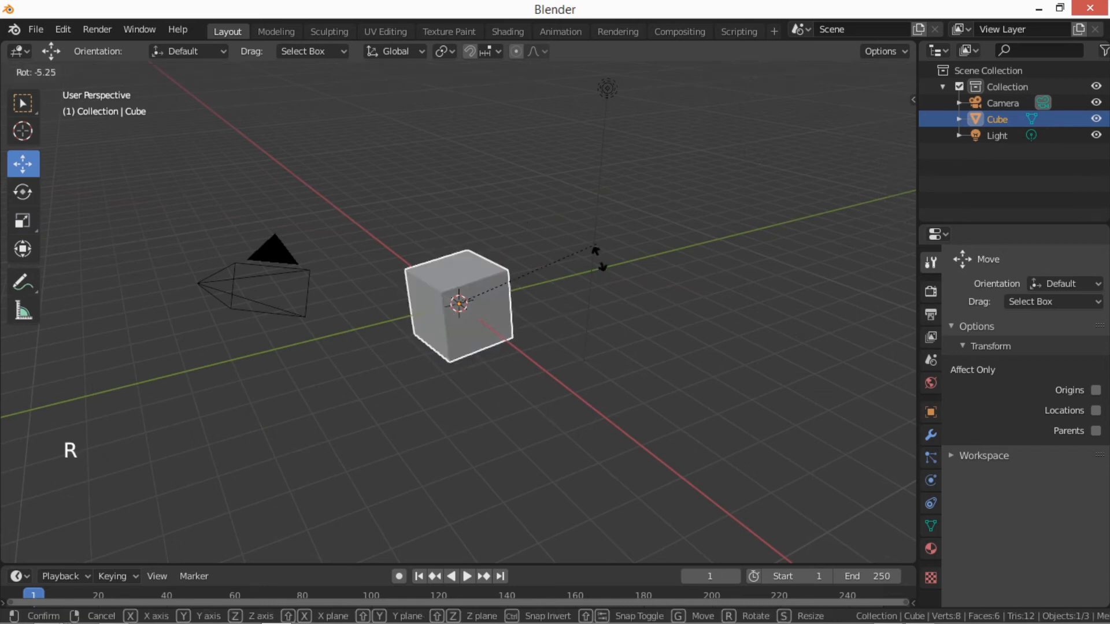
key("s")
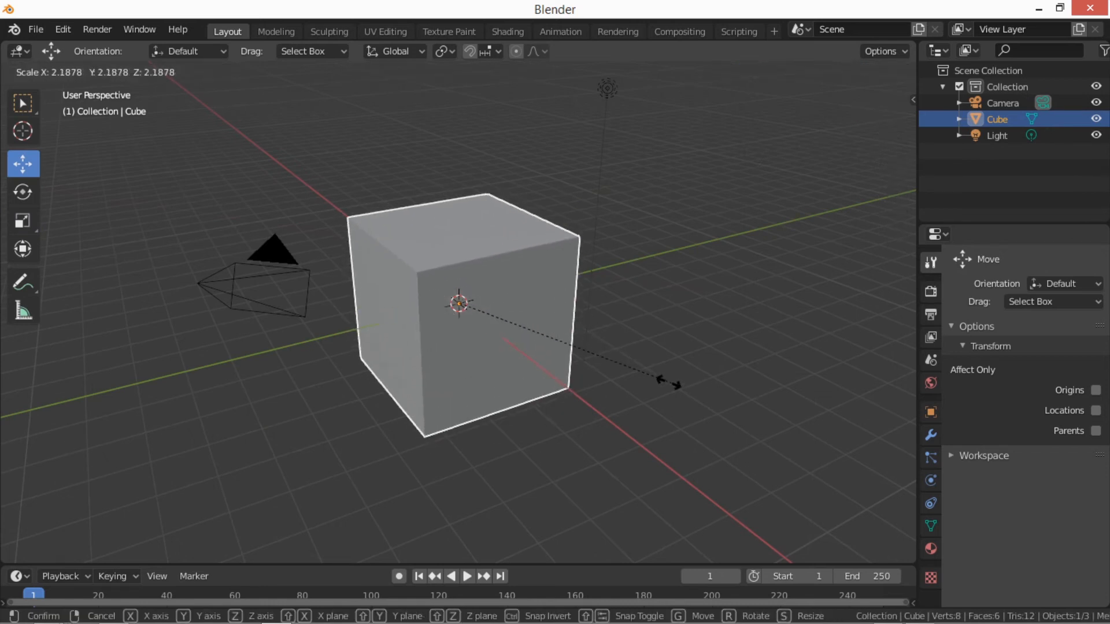
key("g")
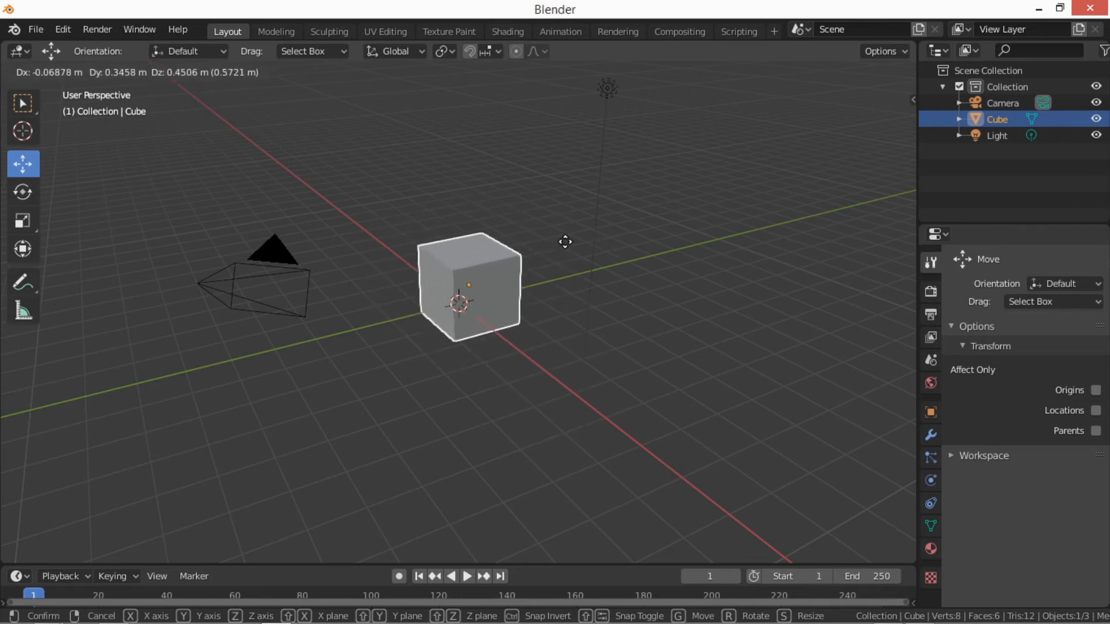
left_click(570, 249)
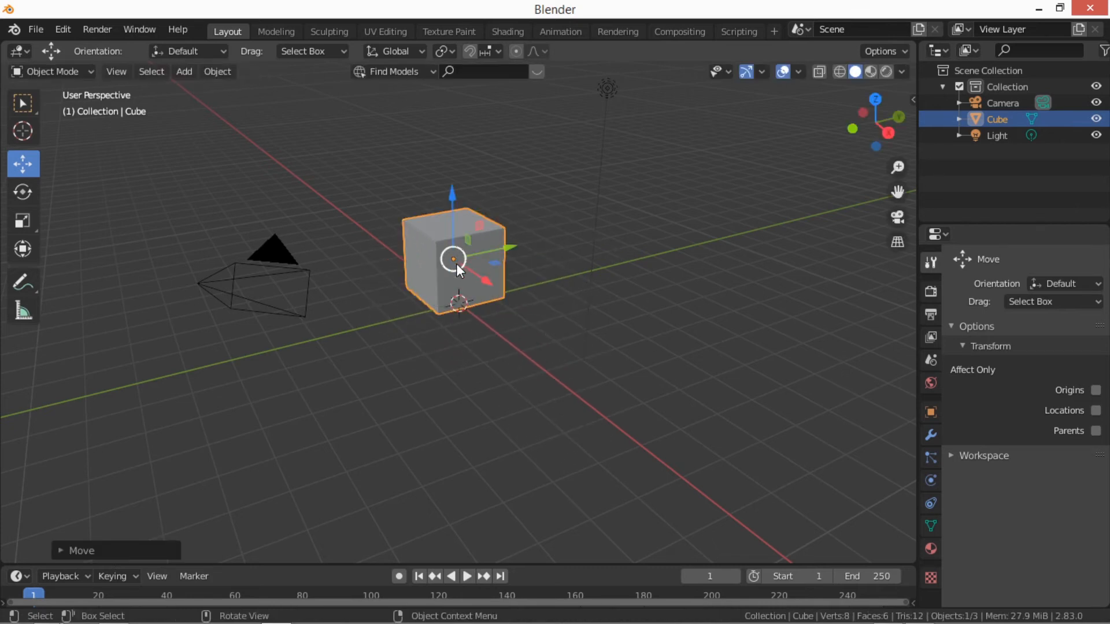
- Rotate the default cube freely in trackball mode with the Rotate command
scroll(468, 259, "up", 2)
scroll(468, 259, "down", 1)
scroll(477, 244, "up", 2)
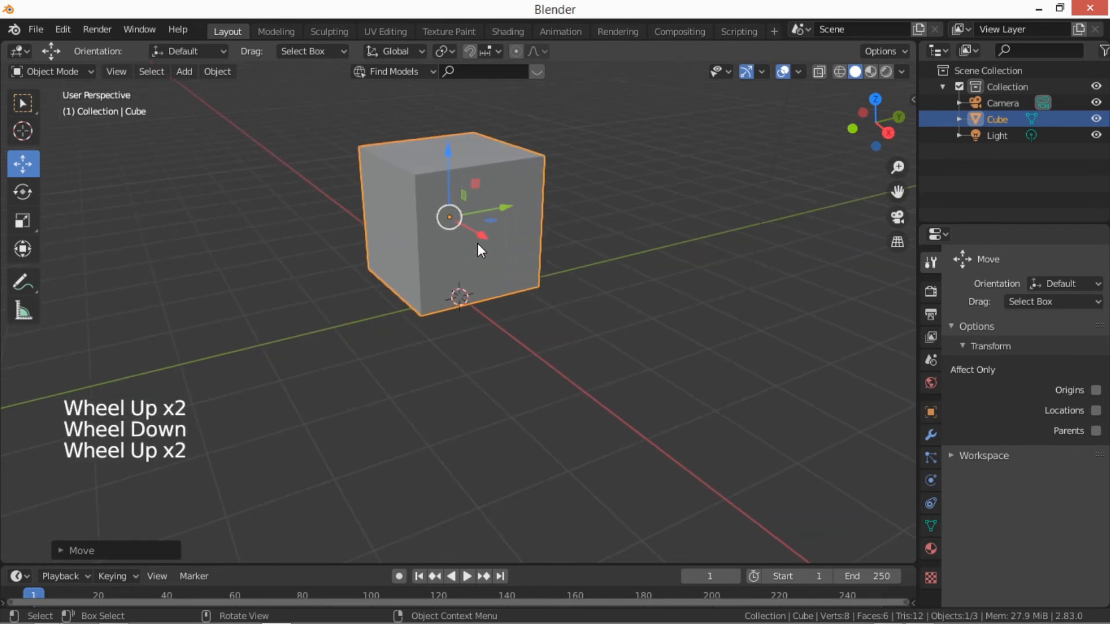
middle_click_drag(478, 244, 509, 330, "shift")
scroll(522, 342, "up", 2)
middle_click_drag(570, 363, 505, 328)
key("r")
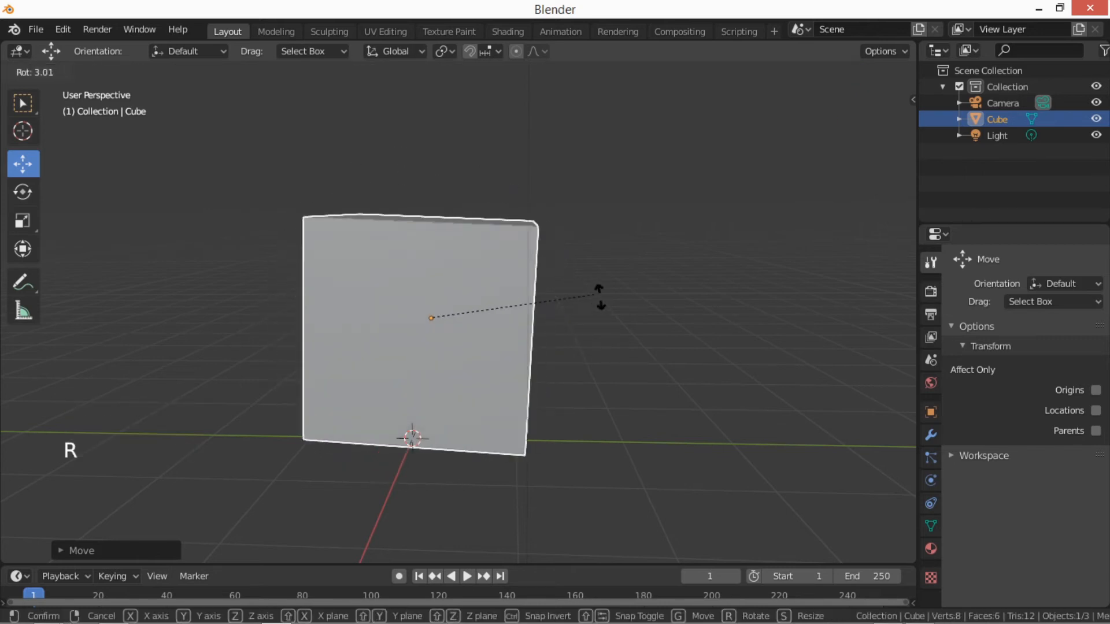
key("r")
left_click(719, 300)
- Show the default cube's transform values in the sidebar, and clear its rotation and location
key("n")
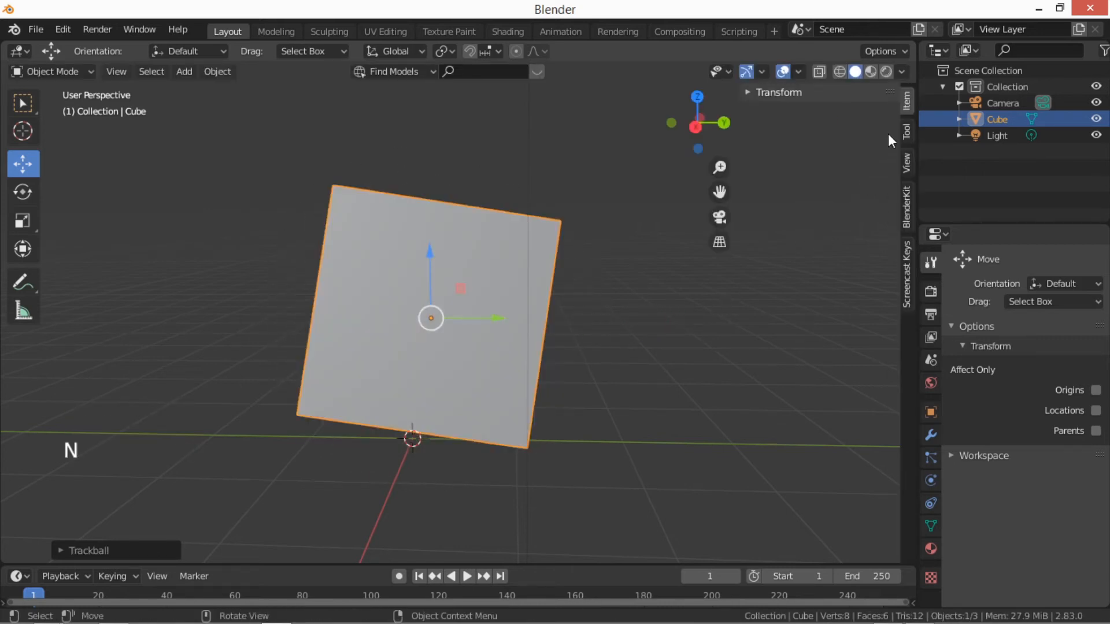
left_click(906, 98)
left_click(746, 94)
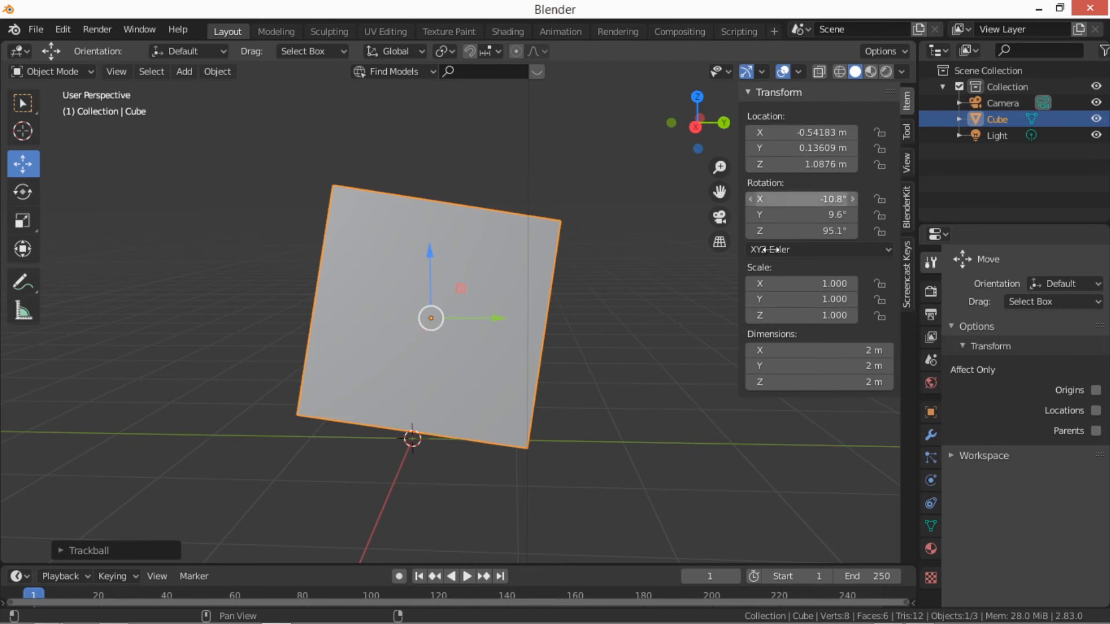
key("alt+r")
key("alt+g")
key("alt+g")
- Activate the Cursor tool and reposition the 3D cursor at several spots around the cube, ending in empty space near the green Y axis
scroll(573, 286, "down", 3)
middle_click_drag(574, 286, 514, 379)
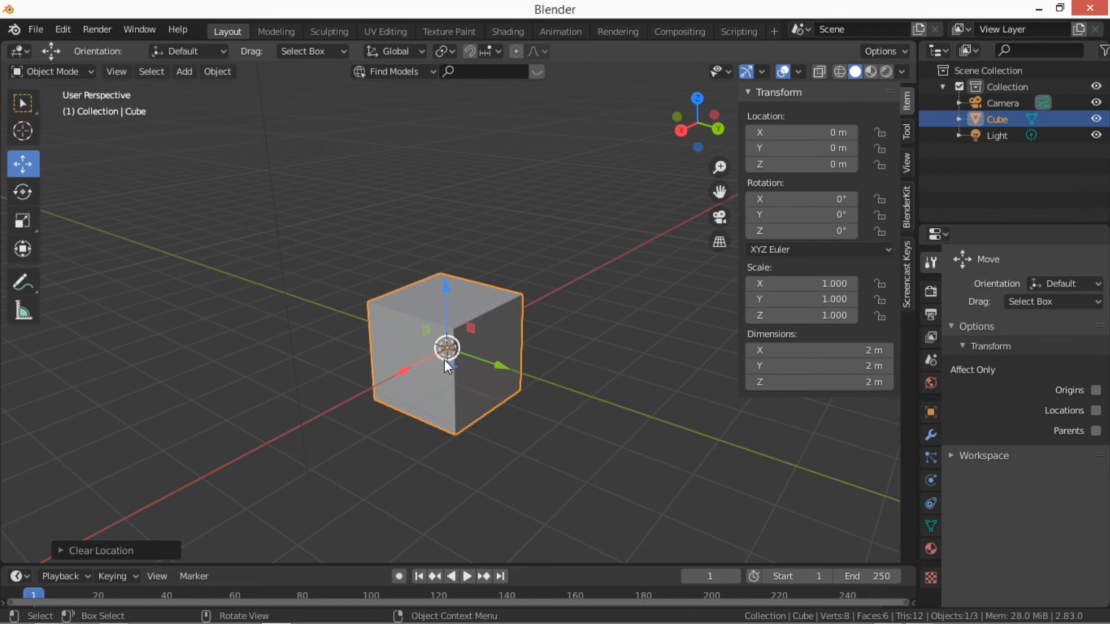
scroll(457, 384, "up", 1)
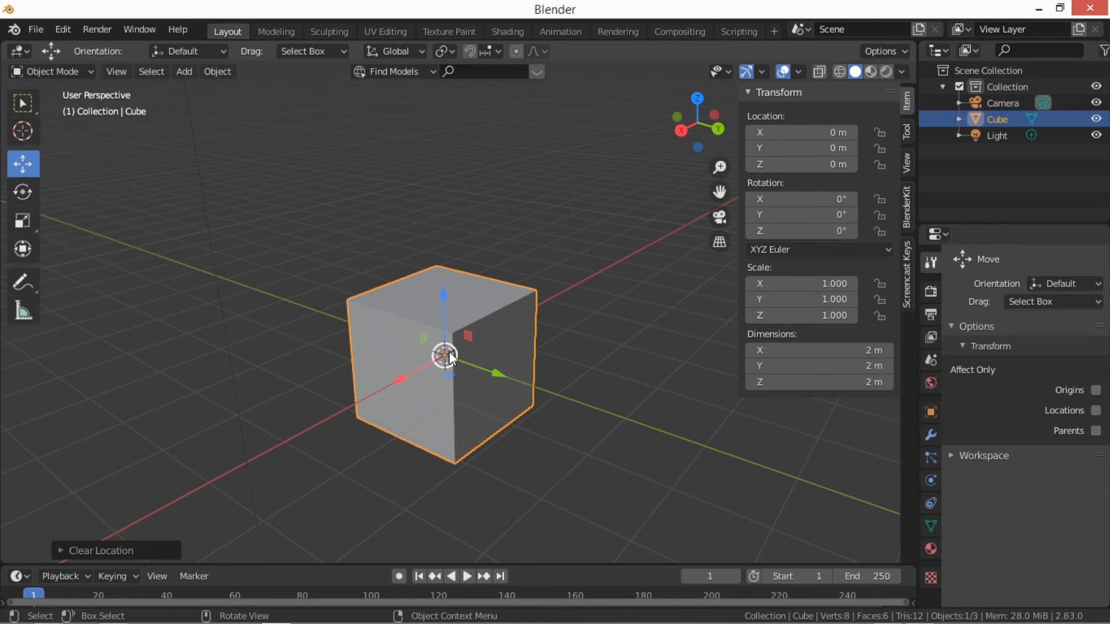
left_click(23, 131)
left_click_drag(241, 249, 685, 407)
left_click_drag(654, 462, 258, 256)
left_click(680, 454)
left_click(671, 355)
left_click(735, 455)
left_click(584, 245)
left_click(390, 204)
left_click(252, 260)
middle_click_drag(251, 260, 262, 255)
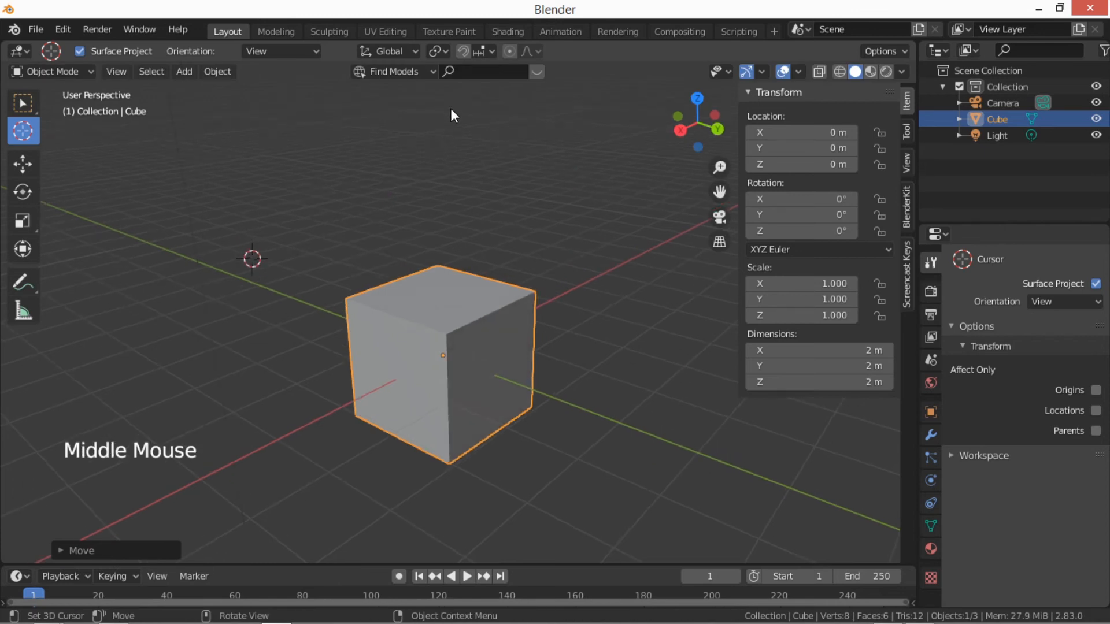
- Set the transform pivot point to 3D Cursor and rotate the cube around the cursor, switching the rotation to trackball mode
left_click(437, 52)
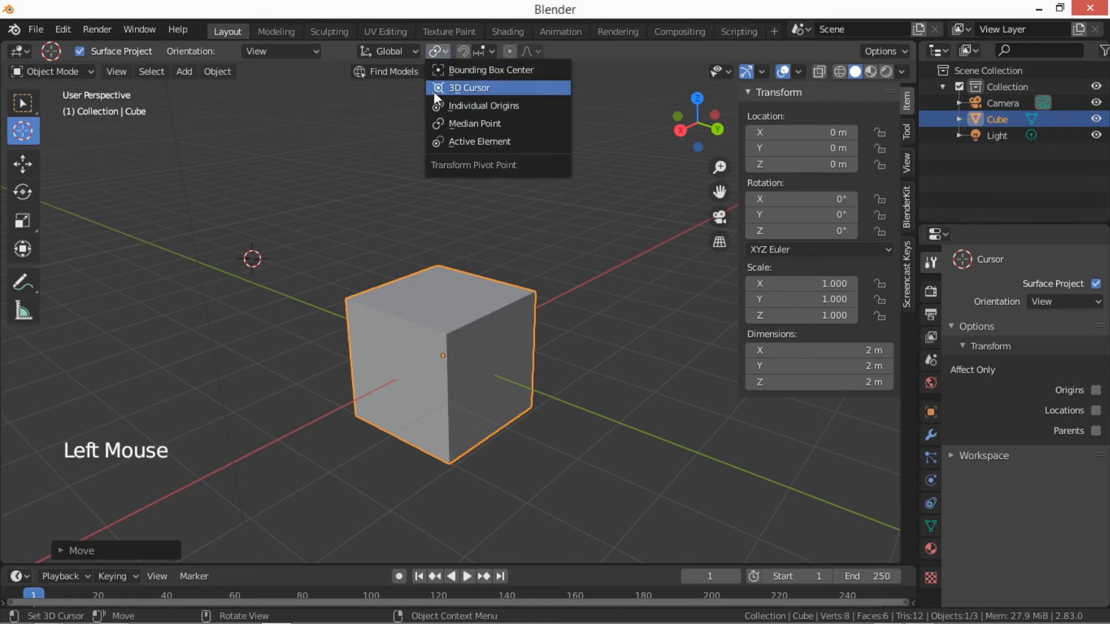
left_click(483, 89)
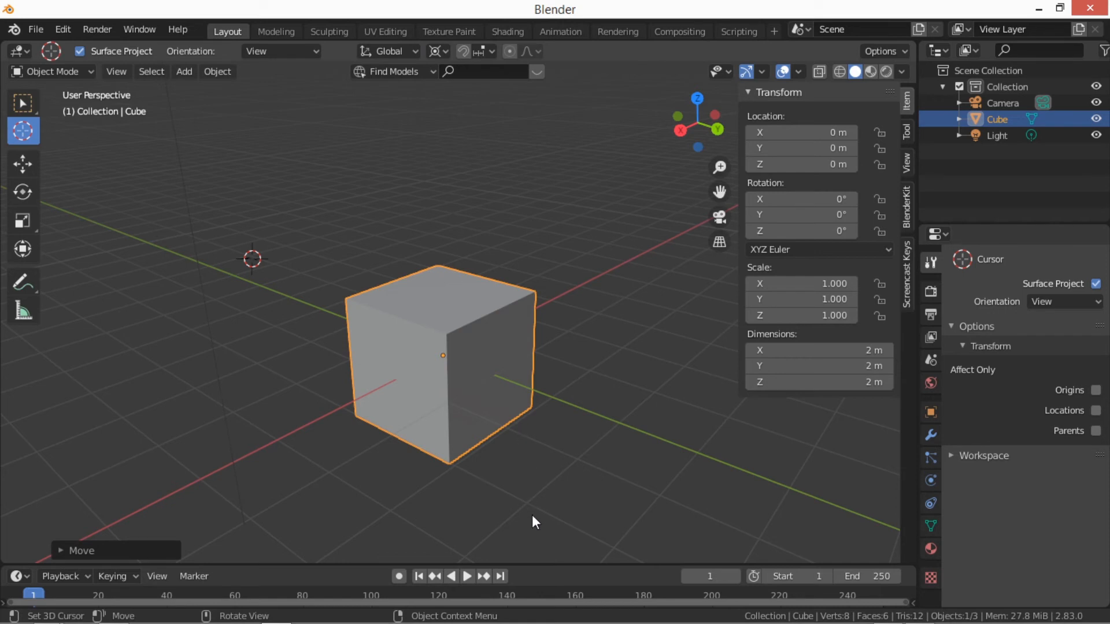
key("r")
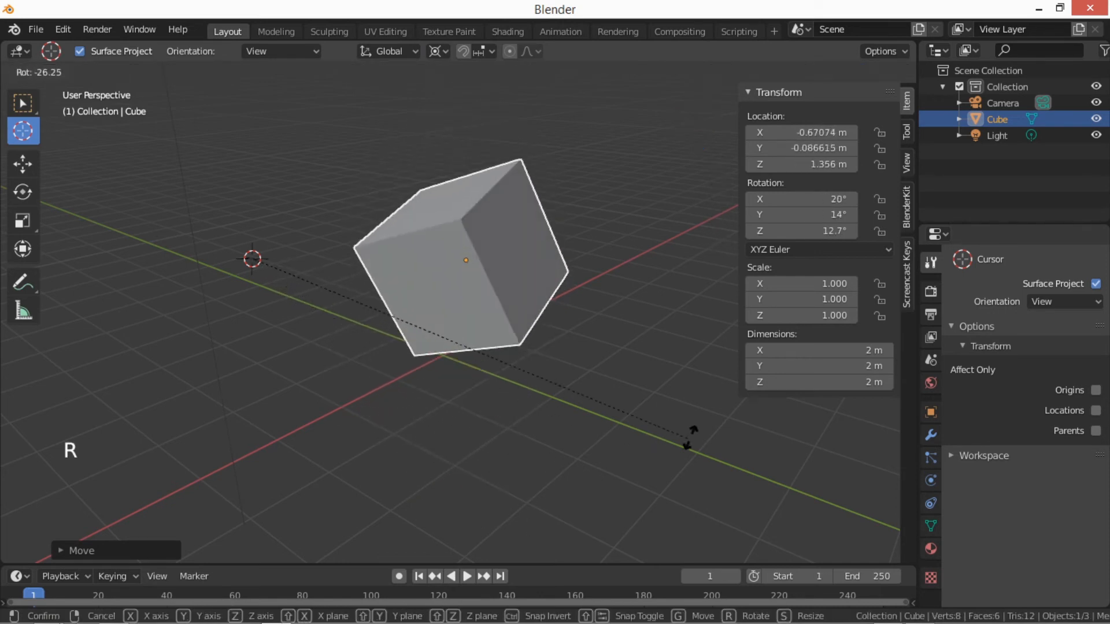
key("r")
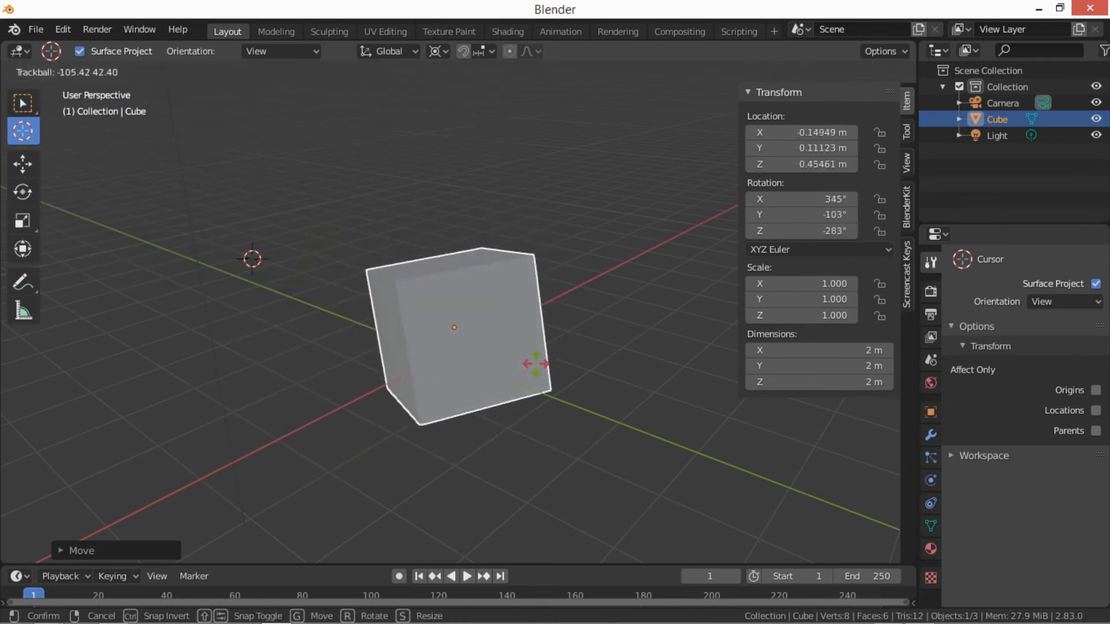
left_click(494, 228)
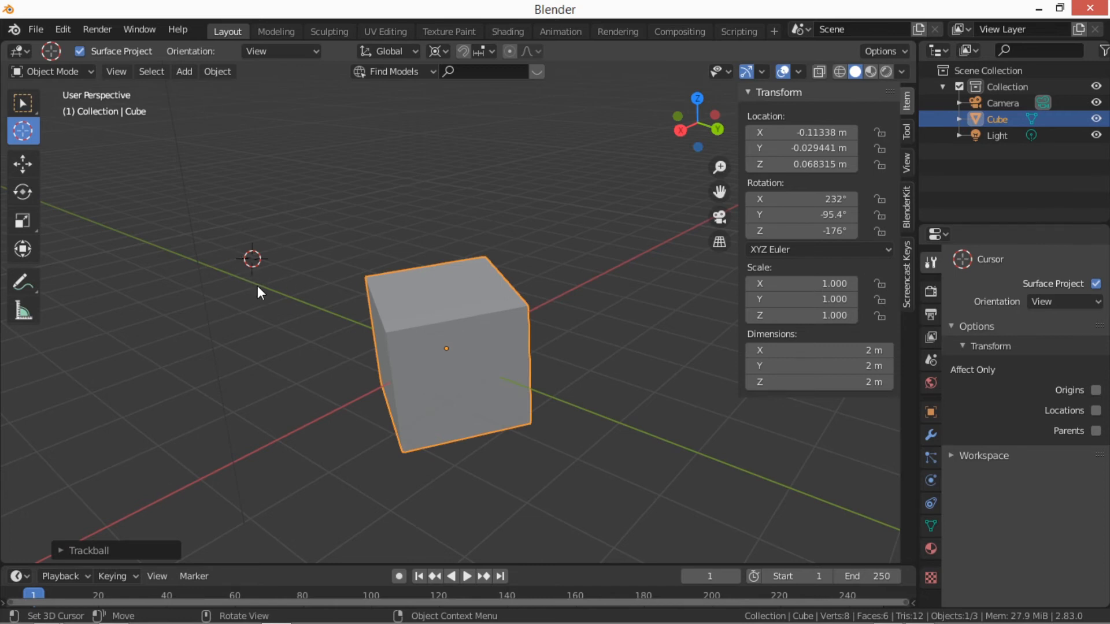
- Snap the selected cube to the 3D cursor with Selection to Cursor
left_click(220, 71)
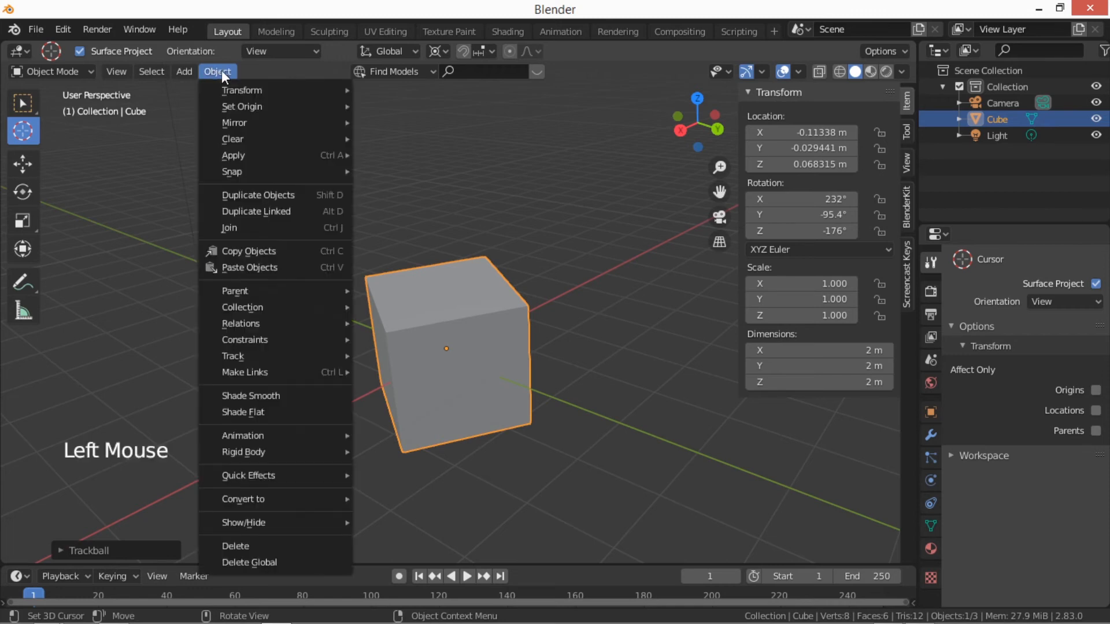
mouse_move(238, 172)
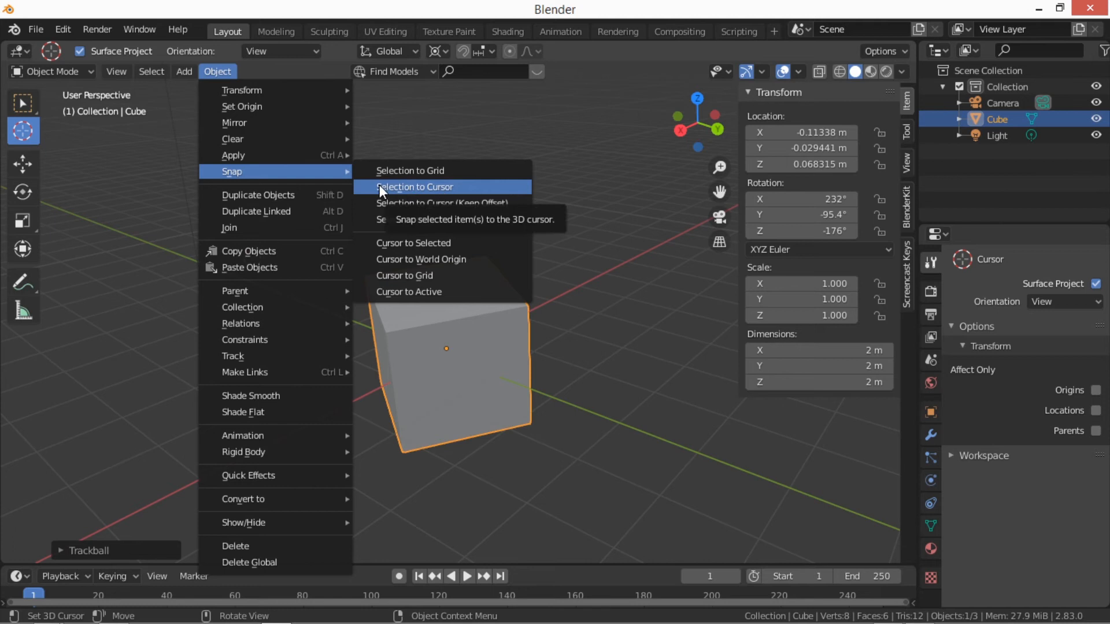
left_click(436, 185)
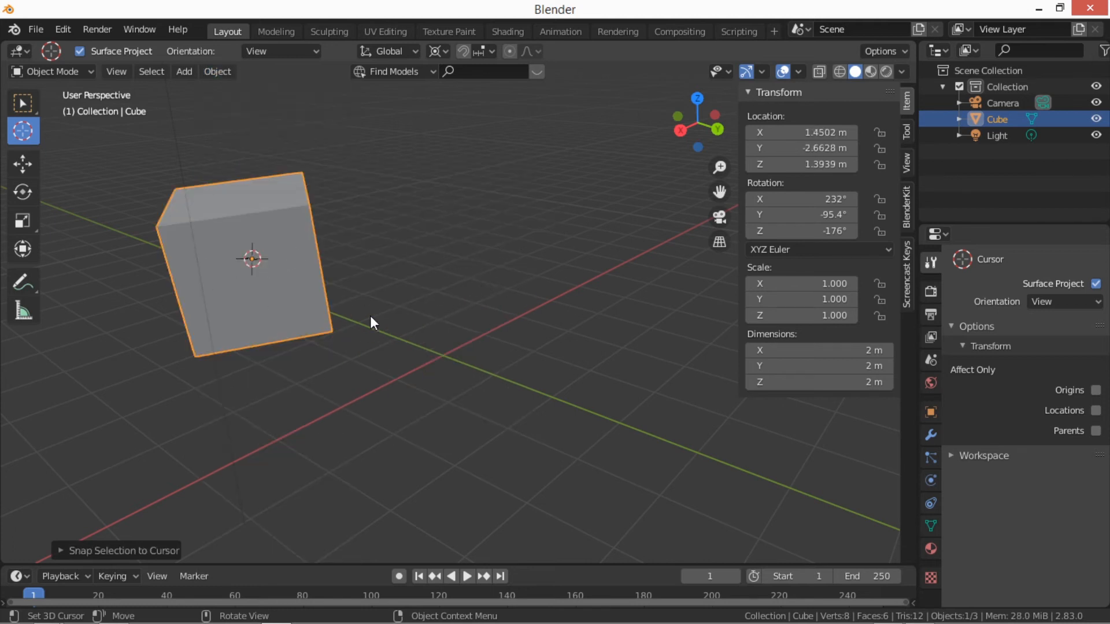
- Place the 3D cursor in empty space beyond the origin near the red X axis and snap the cube to it
left_click(658, 313)
key("shift+s")
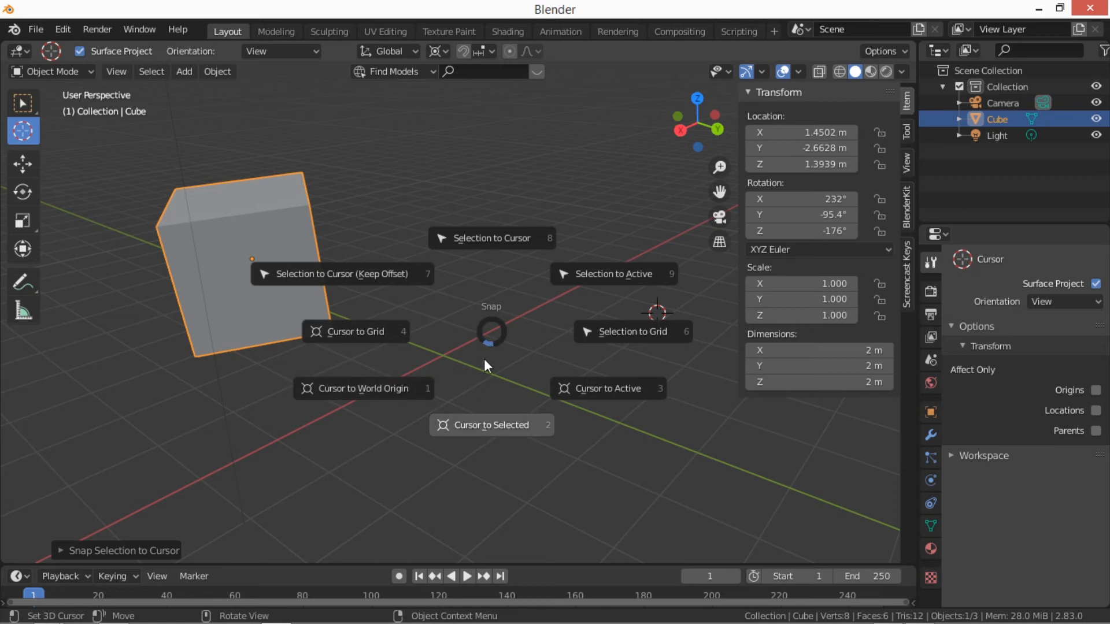
left_click(483, 235)
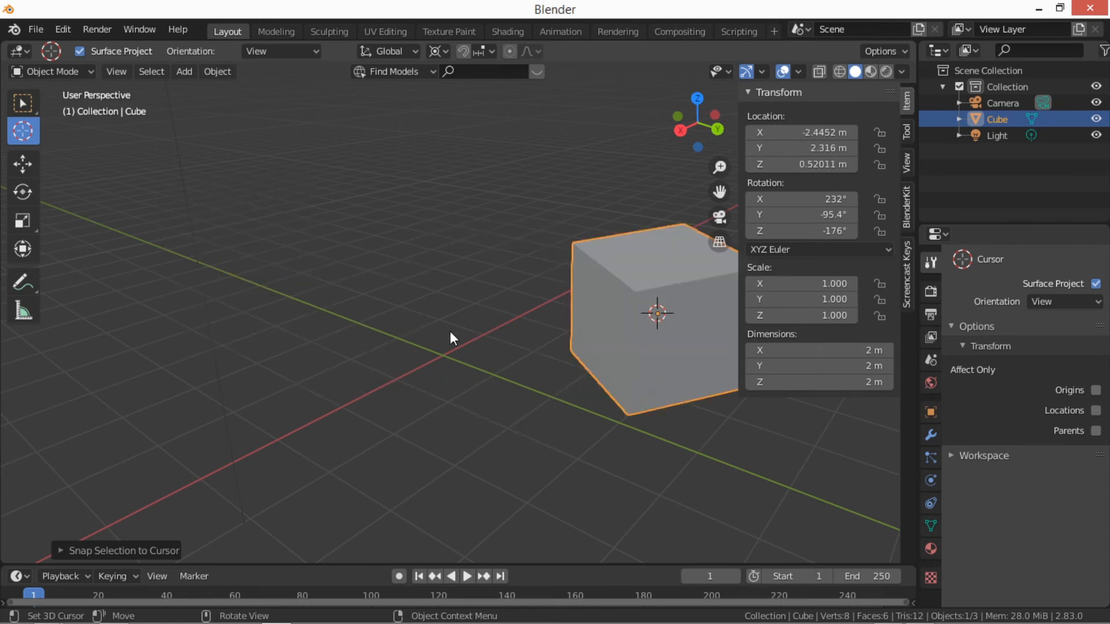
- Move the cube back near the world origin and snap the 3D cursor to it with Cursor to Selected
key("g")
left_click(275, 334)
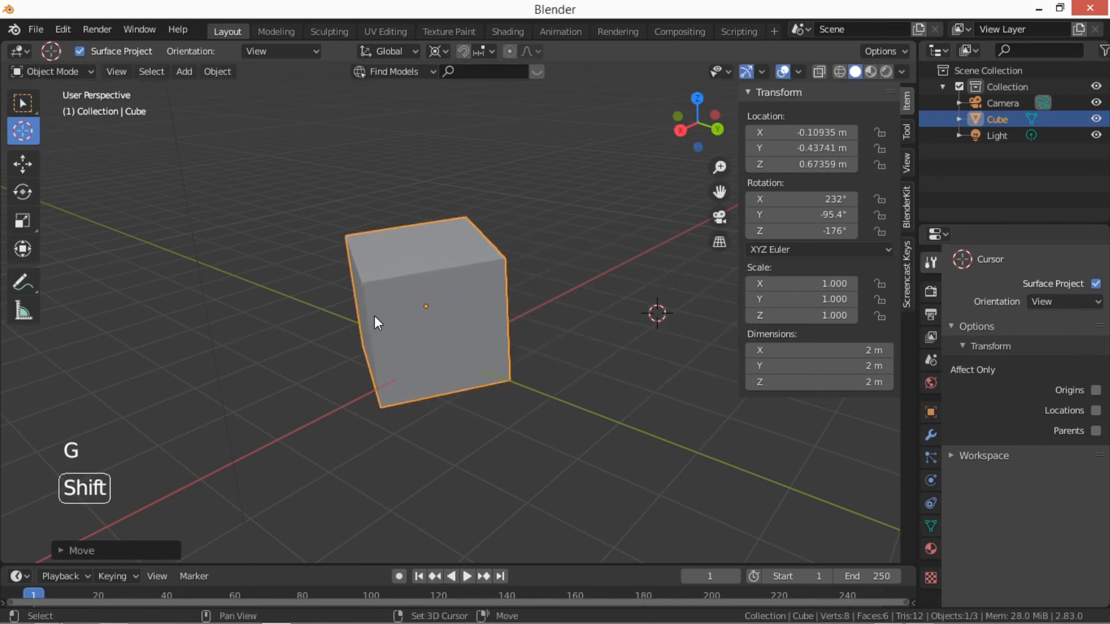
key("shift+s")
left_click(377, 412)
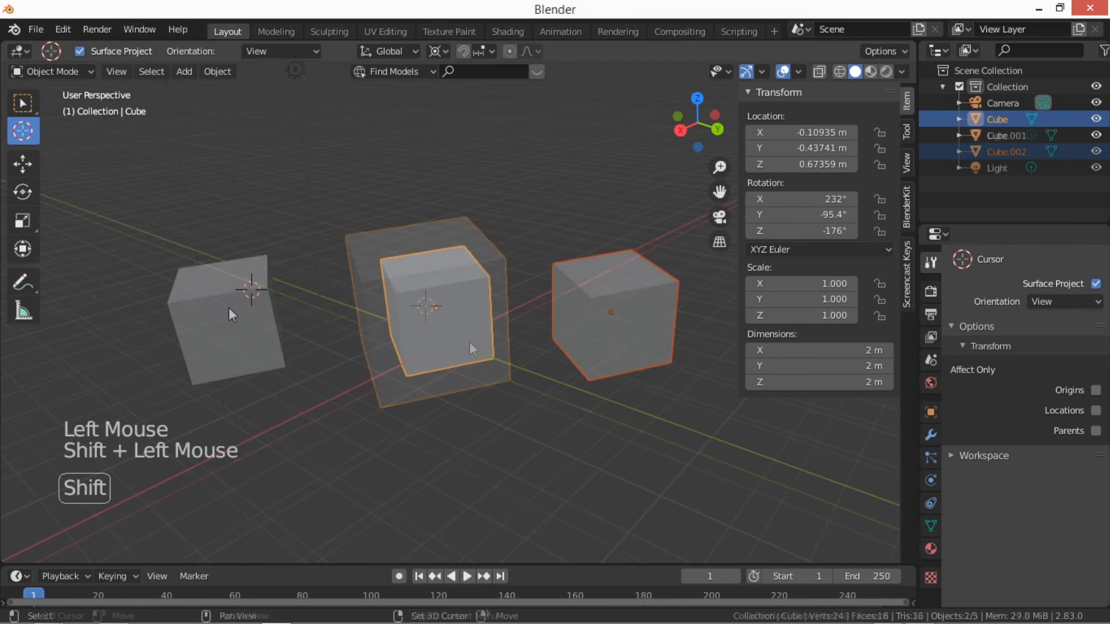
- Add Cube.001 to the selection of the other two cubes, and try a trackball rotation with the pivot point set to Median Point
left_click(243, 295, "shift")
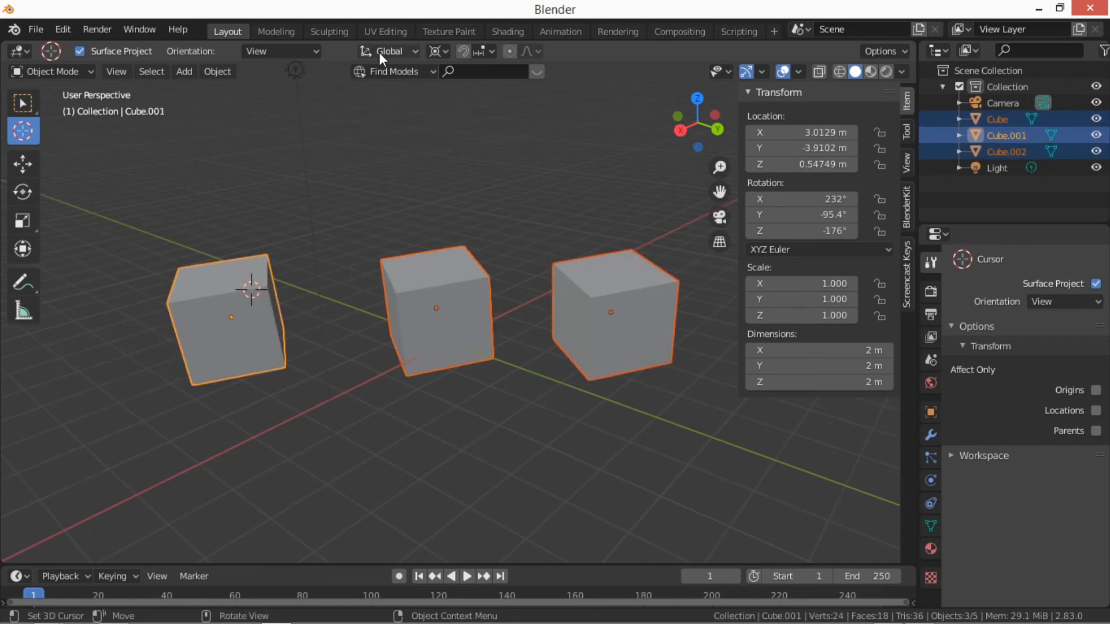
left_click(438, 52)
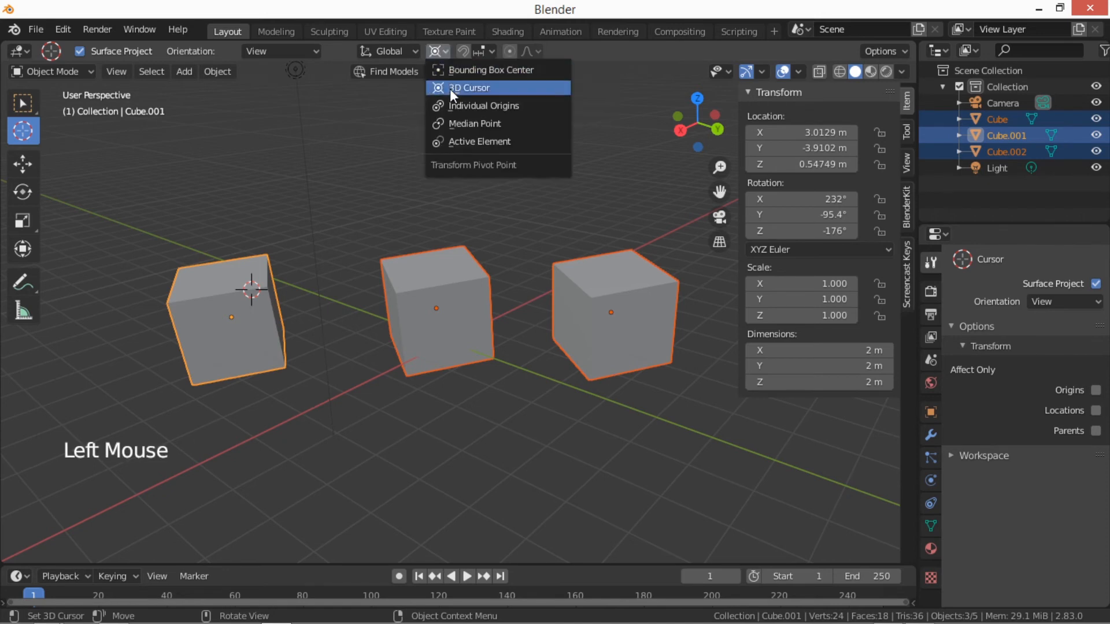
left_click(453, 125)
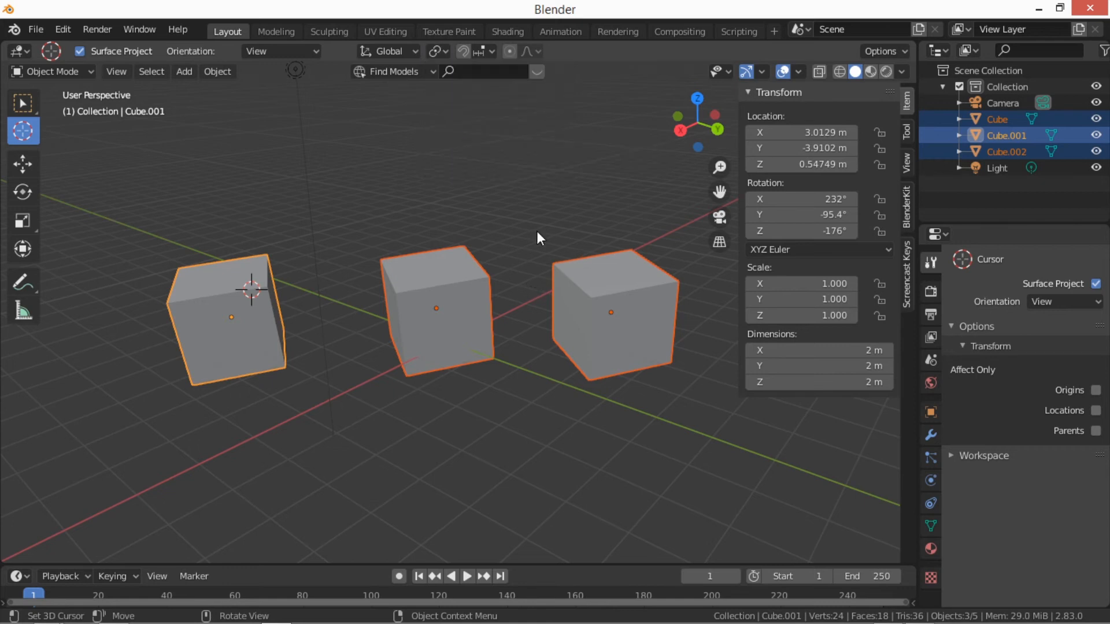
key("r")
key("r")
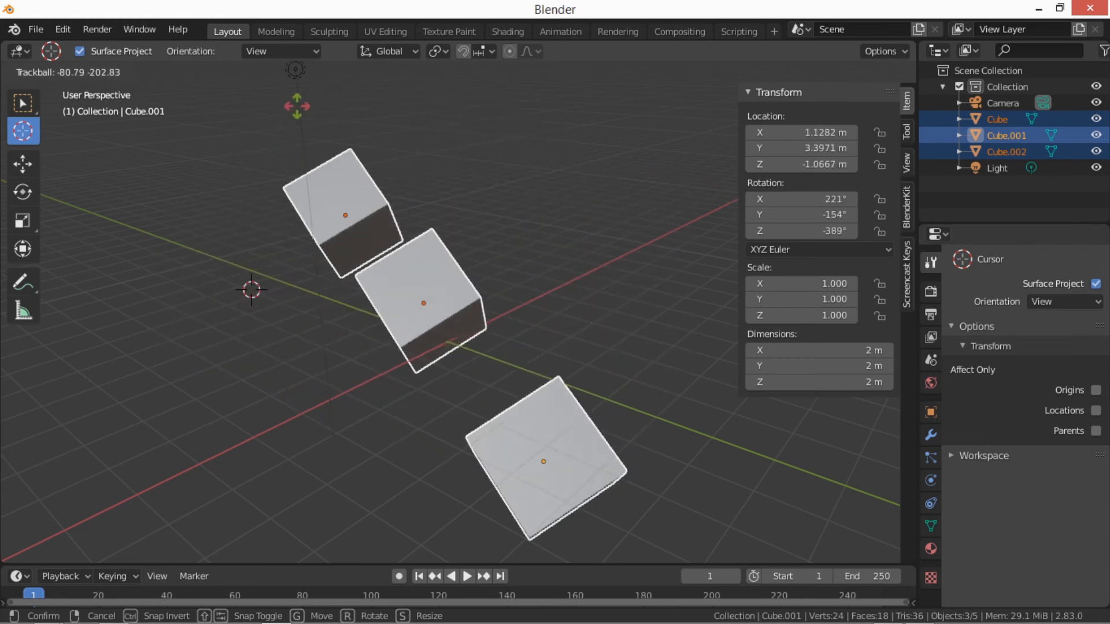
key("Escape")
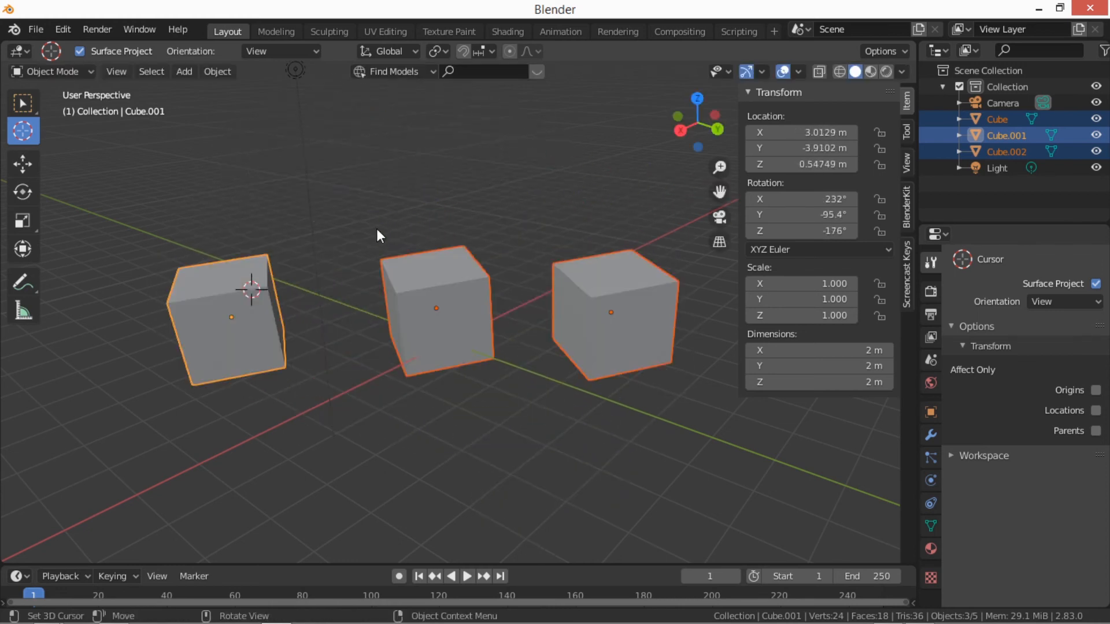
- Set the pivot point to Active Element and try a trackball rotation and a scaling of the three cubes around the active cube
left_click(435, 51)
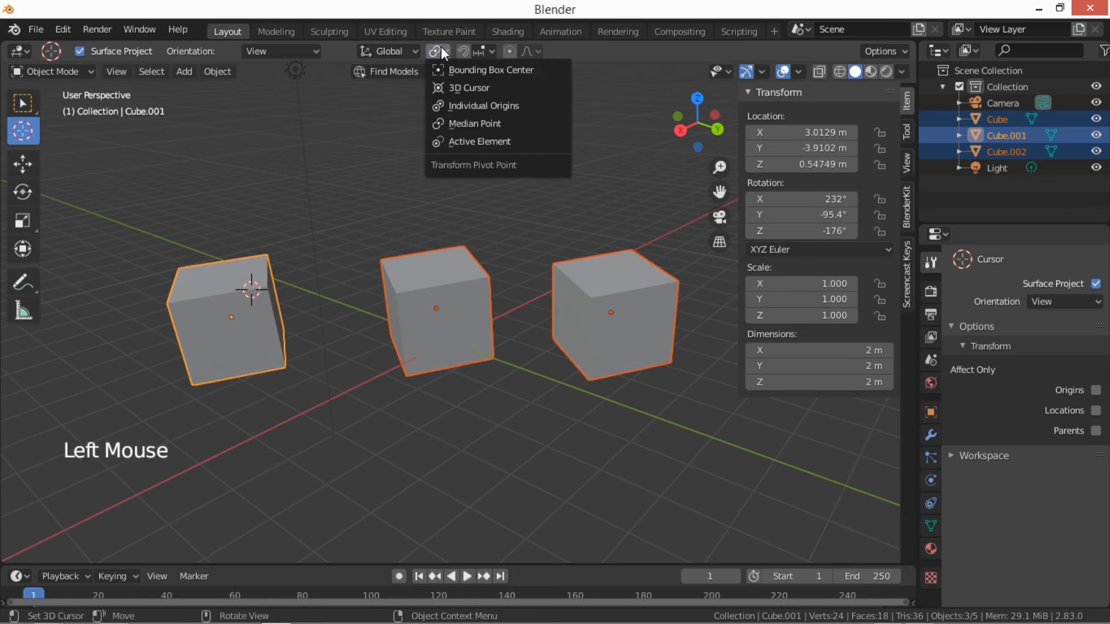
left_click(487, 144)
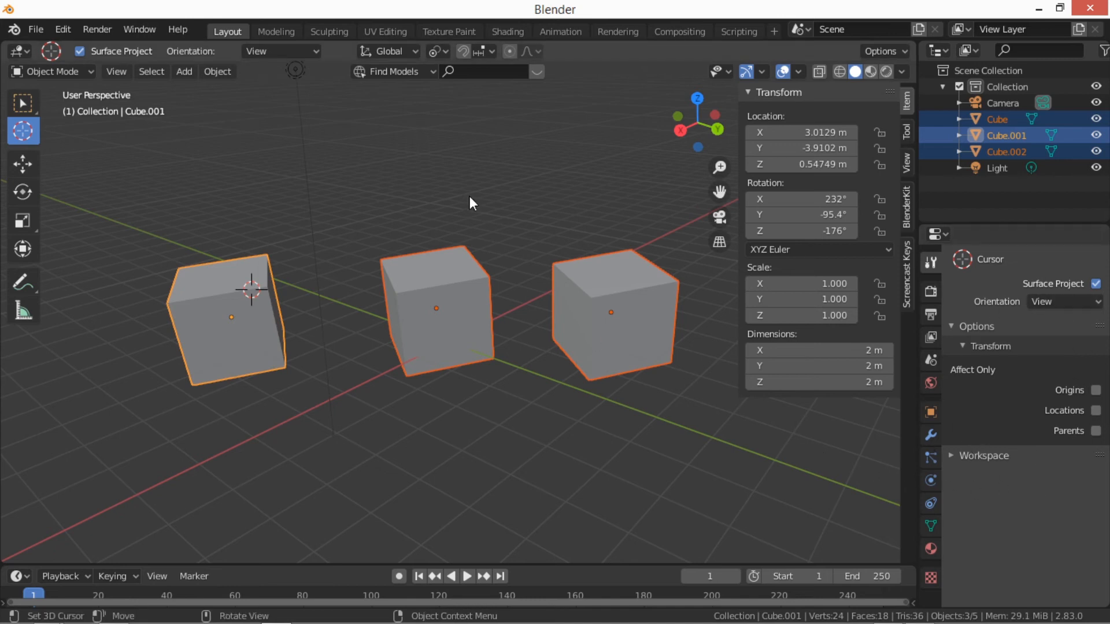
left_click(440, 53)
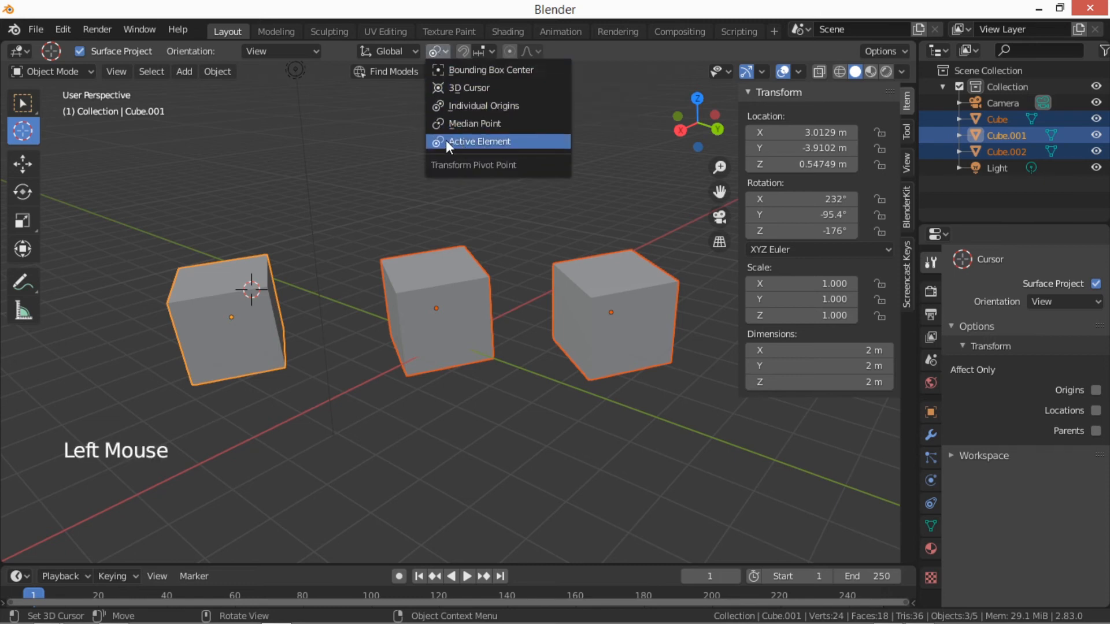
left_click(466, 146)
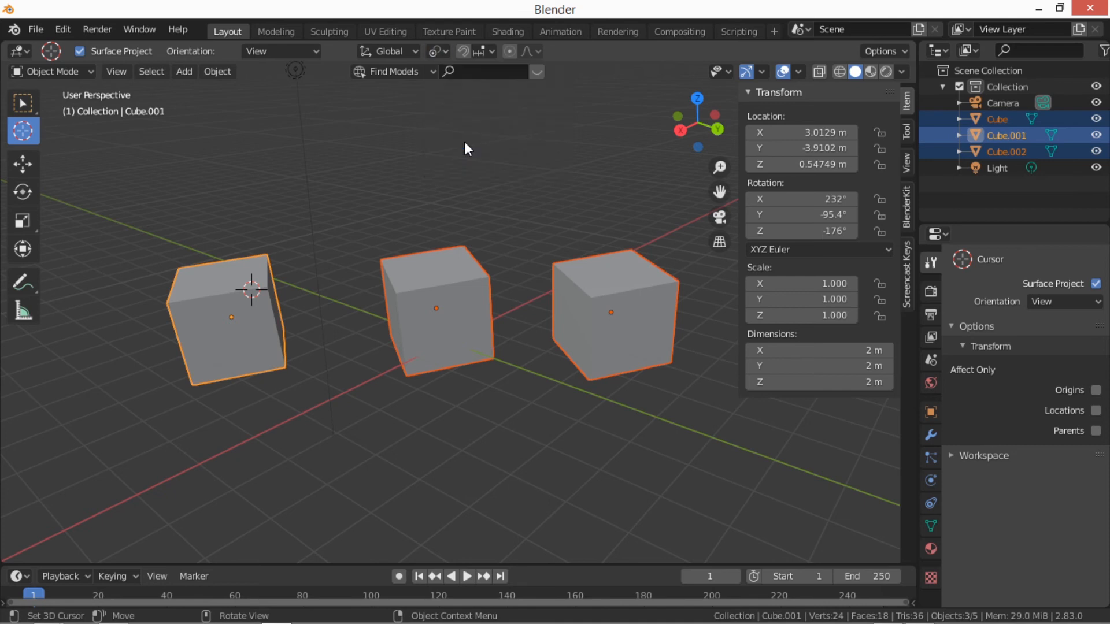
key("r")
key("r")
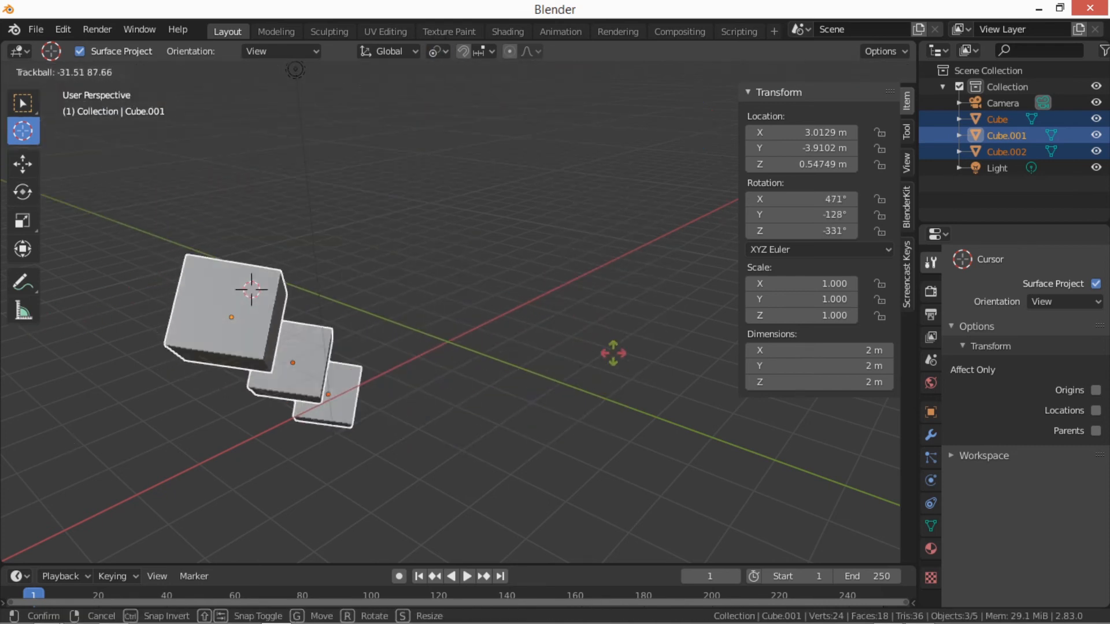
right_click(455, 331)
key("s")
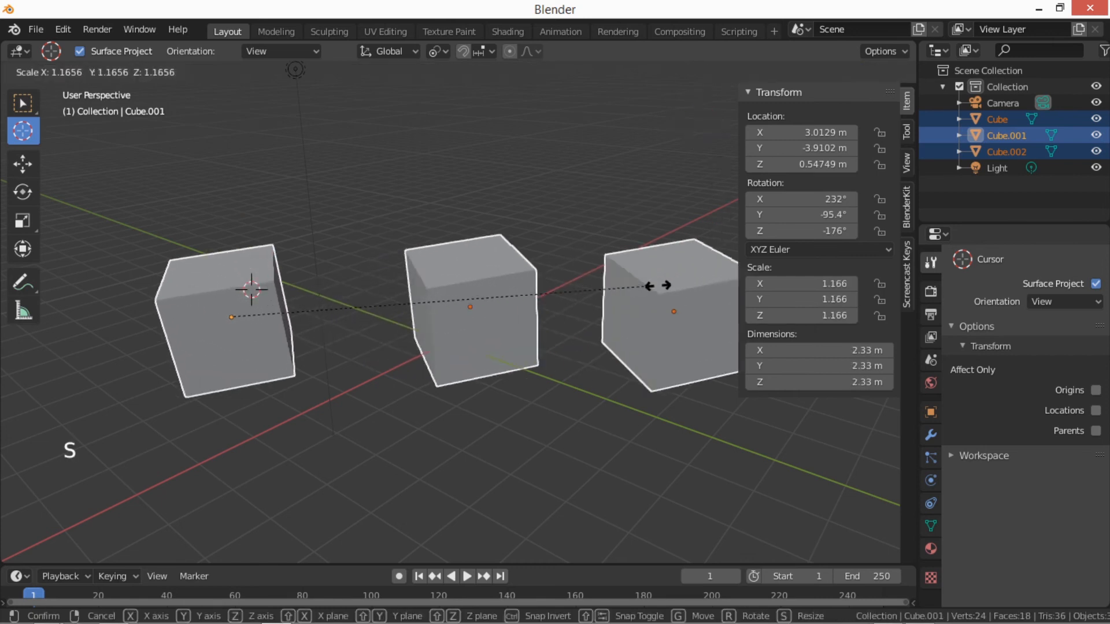
right_click(559, 283)
- Set the pivot point to Individual Origins and try rotating the three cubes in trackball mode and scaling them
left_click(438, 51)
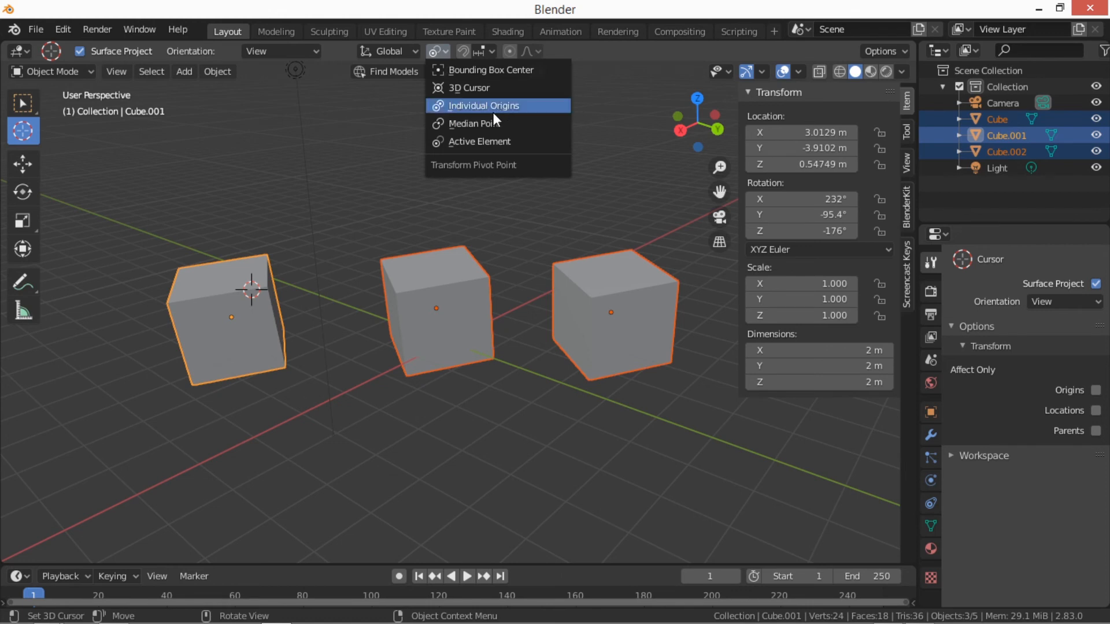
left_click(474, 105)
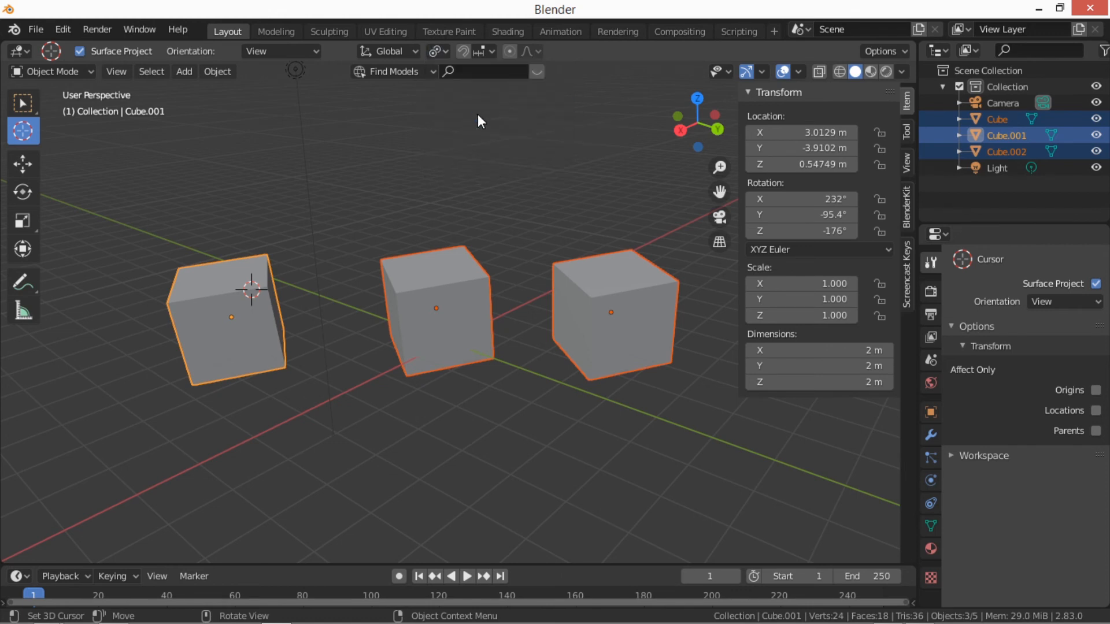
key("r")
key("r")
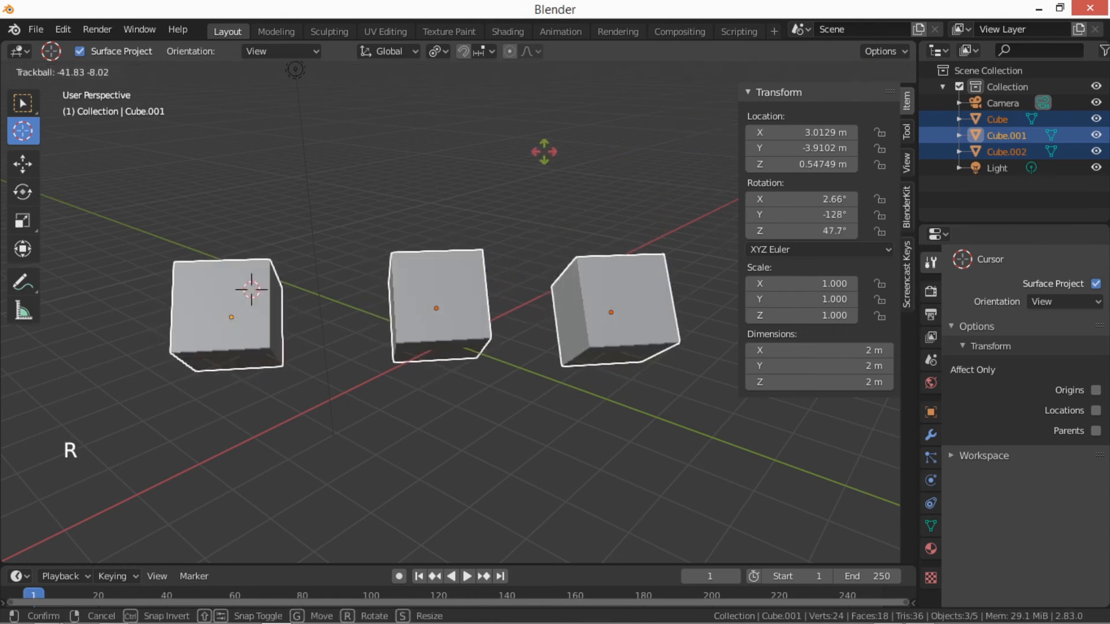
left_click(531, 250)
key("s")
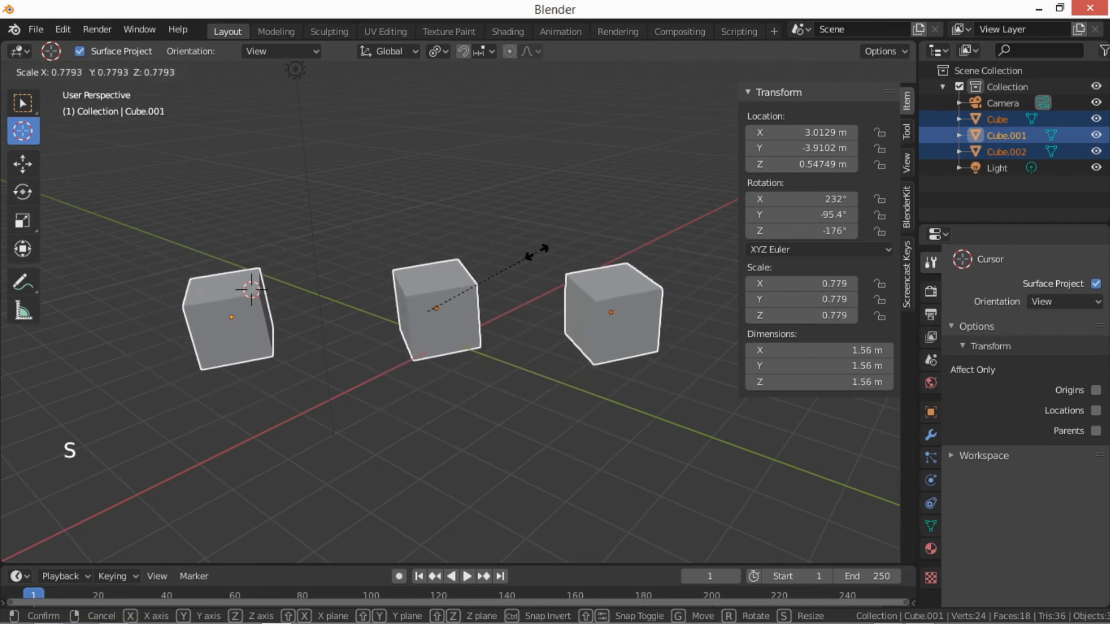
left_click(566, 227)
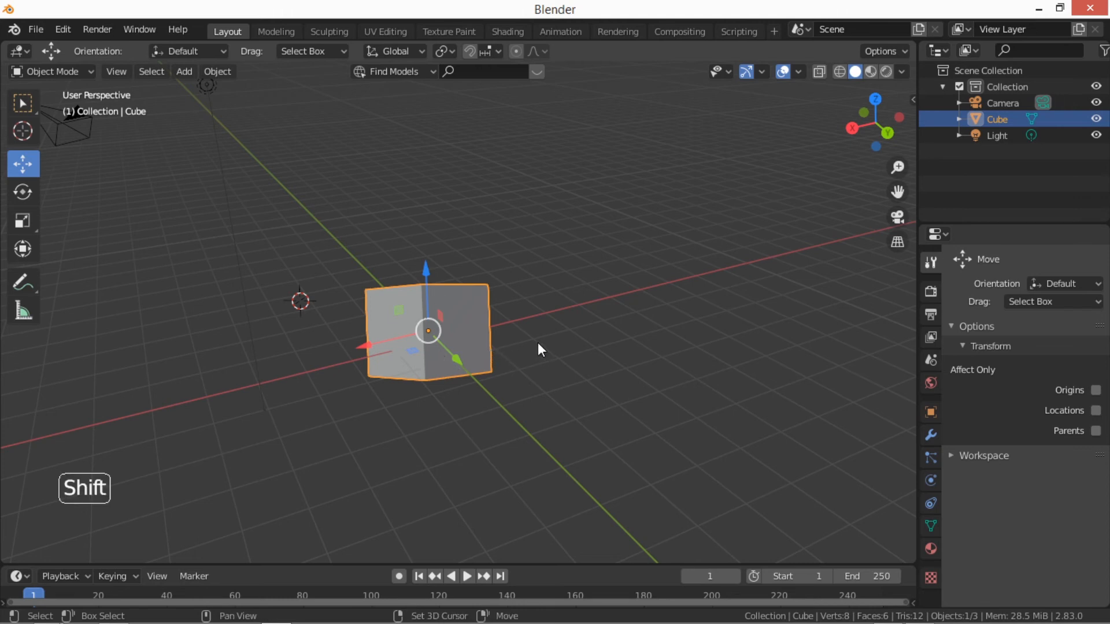
- Snap the 3D cursor to the world origin in the single-cube scene
key("shift+s")
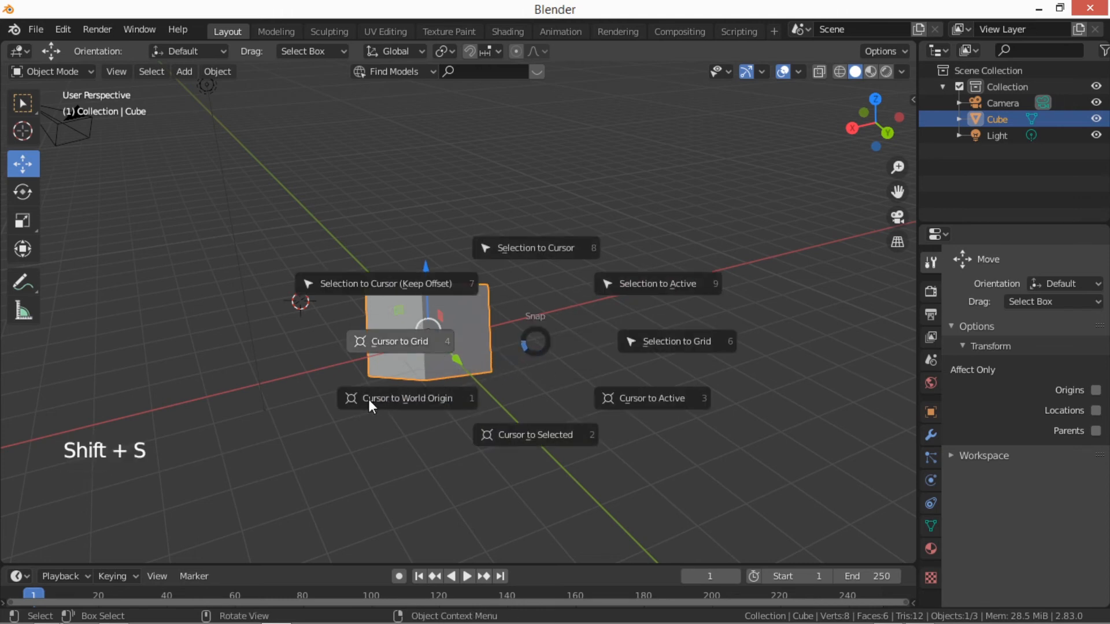
left_click(420, 398)
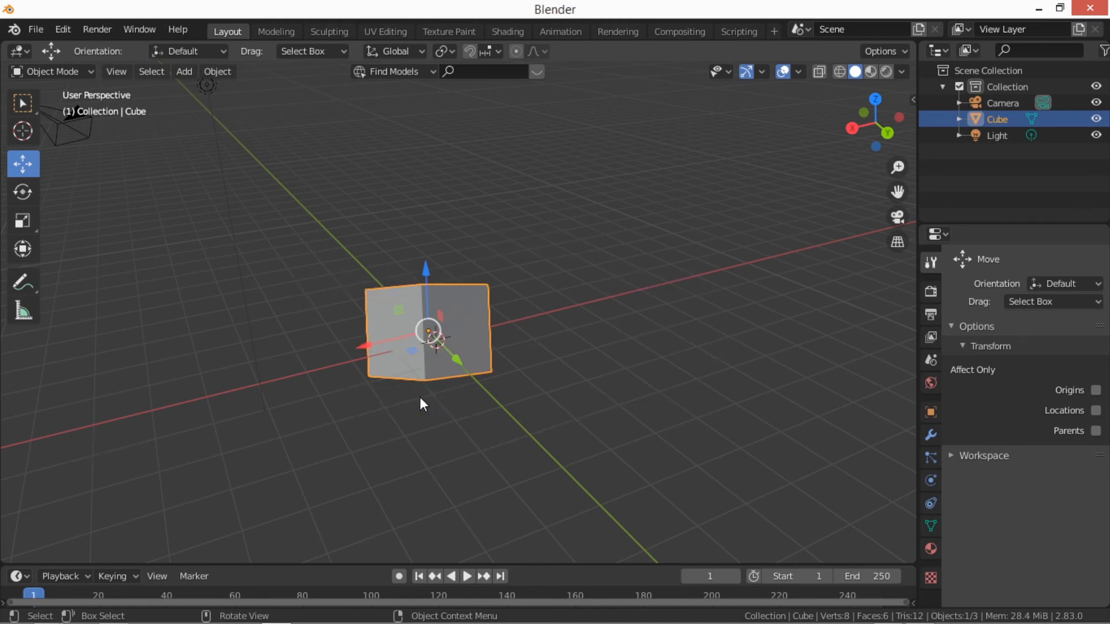
- Move the tilted cube slightly along the Z, Y and X axes with the Move gizmo
mouse_move(489, 362)
middle_mouse_down()
mouse_move(518, 384)
mouse_move(463, 371)
mouse_move(677, 373)
mouse_move(536, 354)
mouse_move(601, 402)
mouse_move(441, 367)
mouse_move(404, 384)
mouse_move(488, 382)
mouse_move(478, 380)
middle_mouse_up()
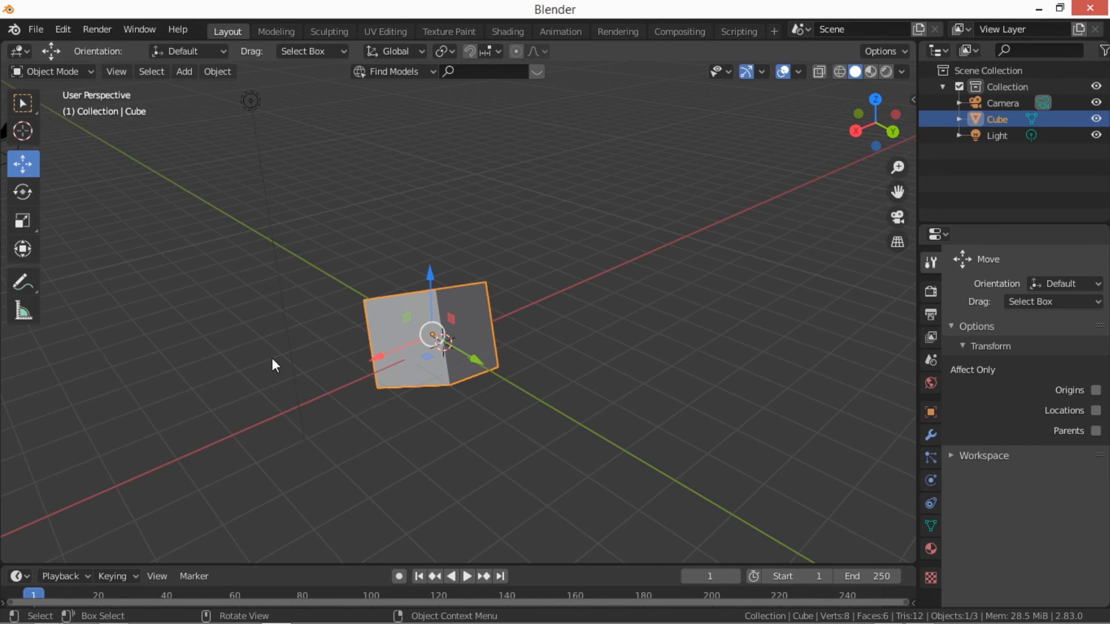
middle_click_drag(591, 426, 621, 372)
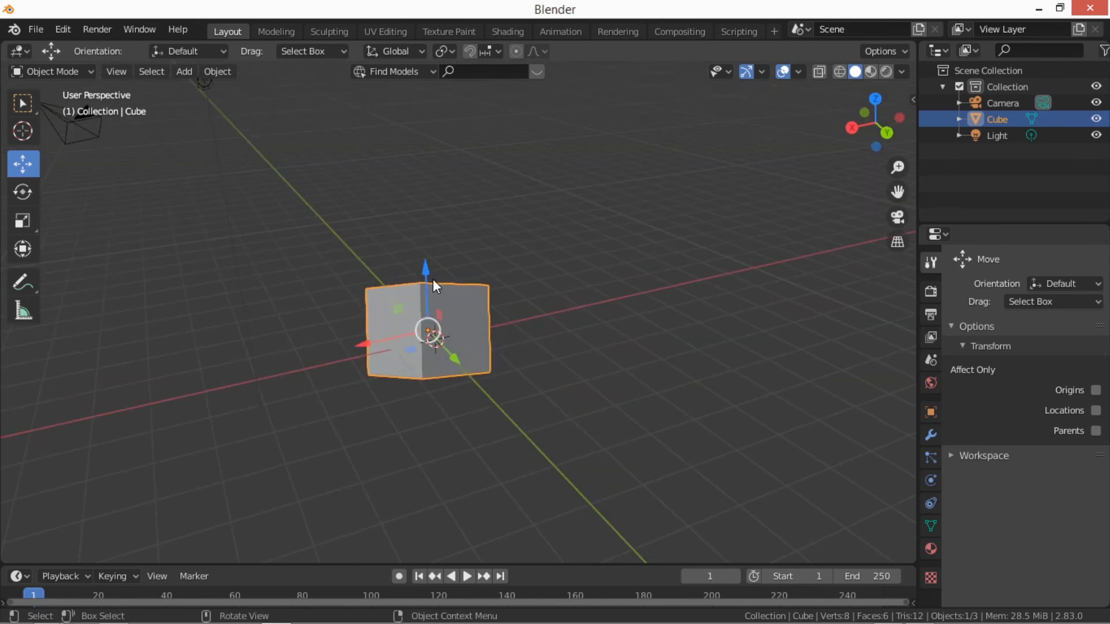
middle_click_drag(433, 283, 544, 315)
mouse_move(446, 280)
left_mouse_down()
mouse_move(430, 165)
mouse_move(447, 314)
mouse_move(446, 271)
left_mouse_up()
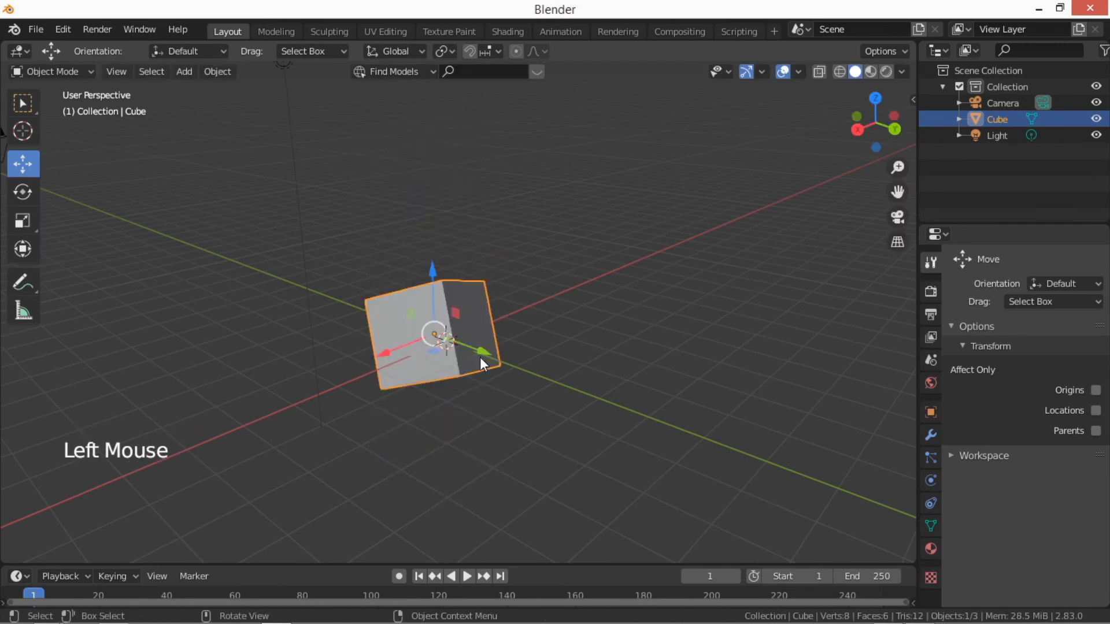
left_click_drag(474, 351, 518, 394)
left_click_drag(389, 358, 405, 388)
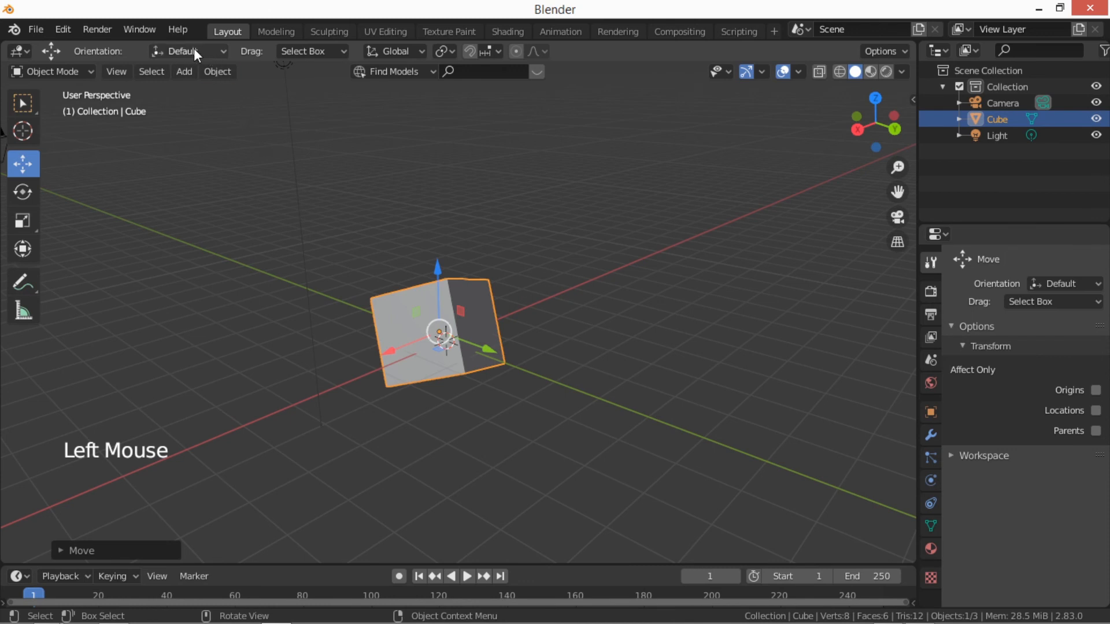
- Set the Move tool's orientation to Local and move the tilted cube along its local X and Z axes with the gizmo
left_click(215, 50)
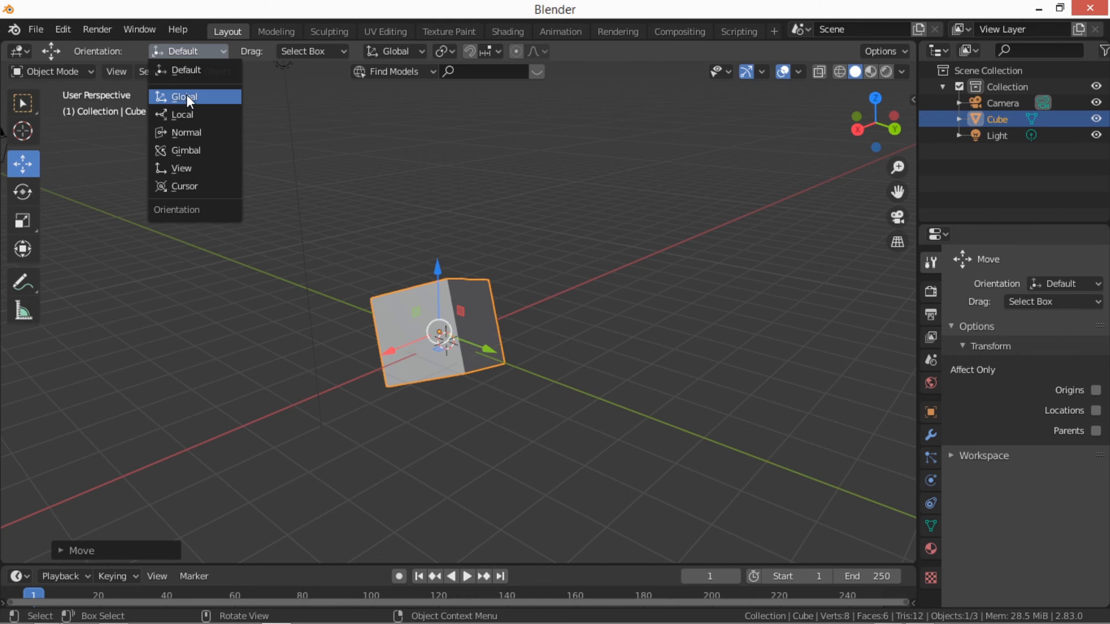
left_click(184, 116)
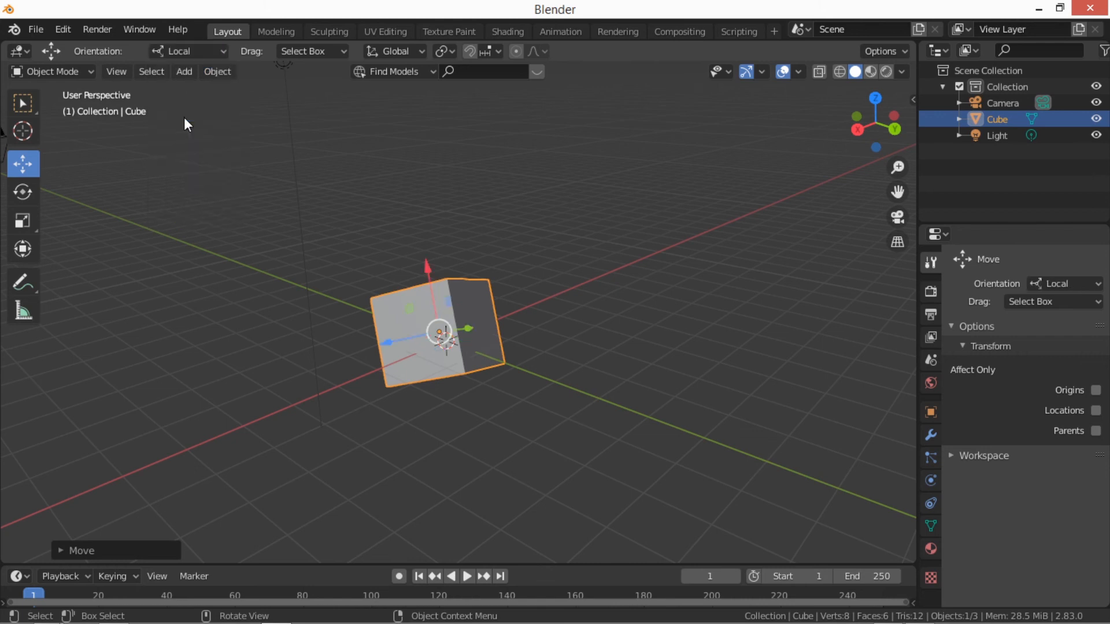
left_click(22, 194)
left_click(22, 222)
left_click(23, 192)
left_click(24, 165)
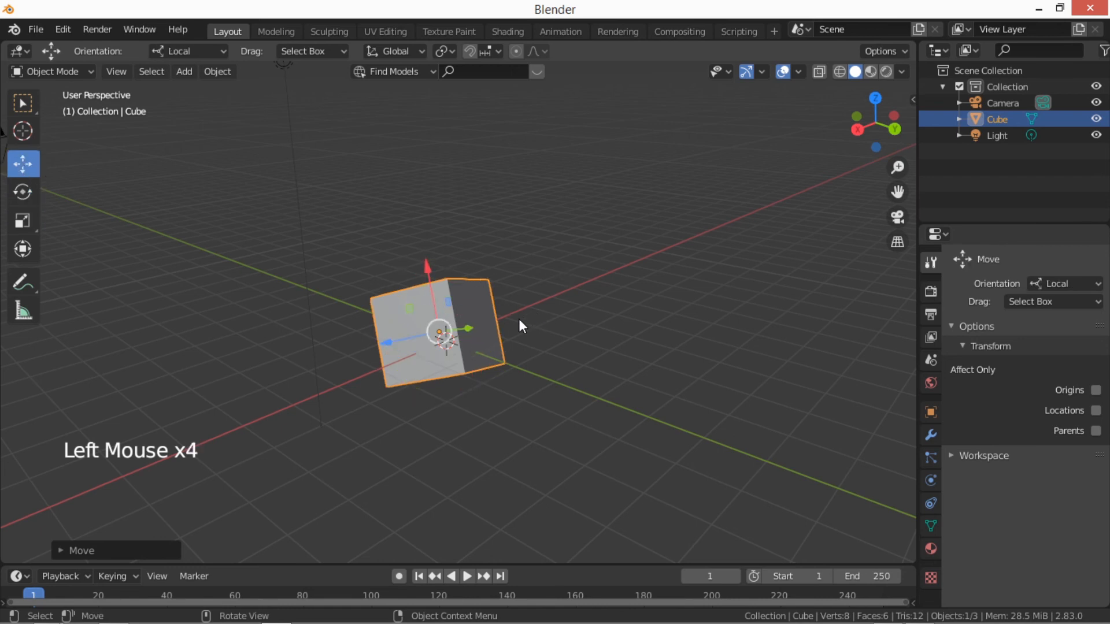
mouse_move(432, 296)
left_mouse_down()
mouse_move(409, 154)
mouse_move(417, 293)
left_mouse_up()
left_click_drag(425, 144, 445, 153)
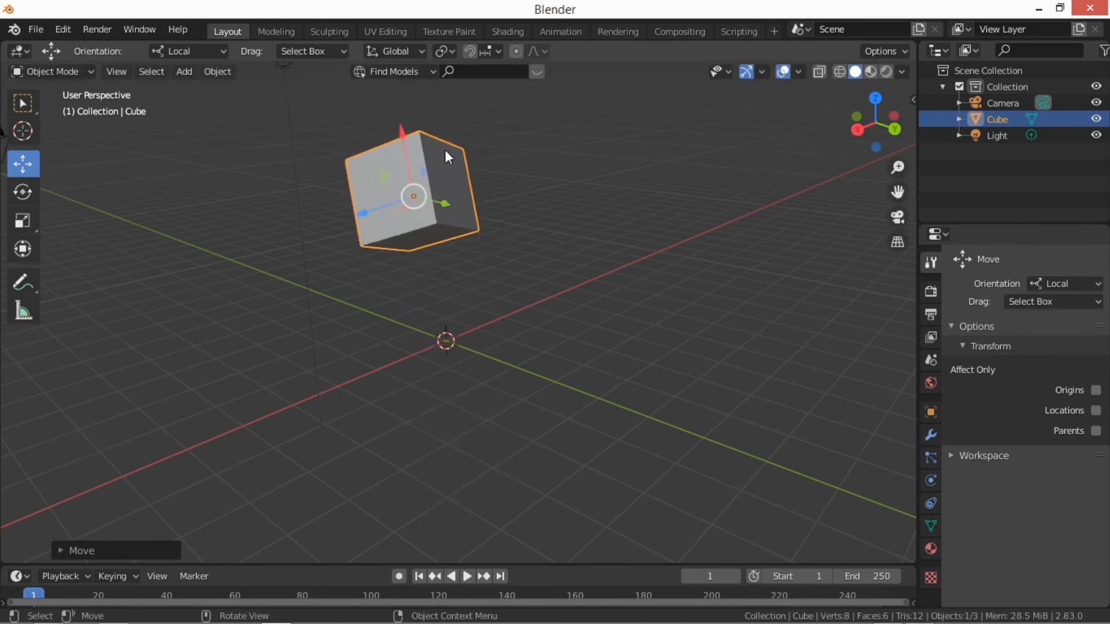
left_click_drag(383, 211, 450, 251)
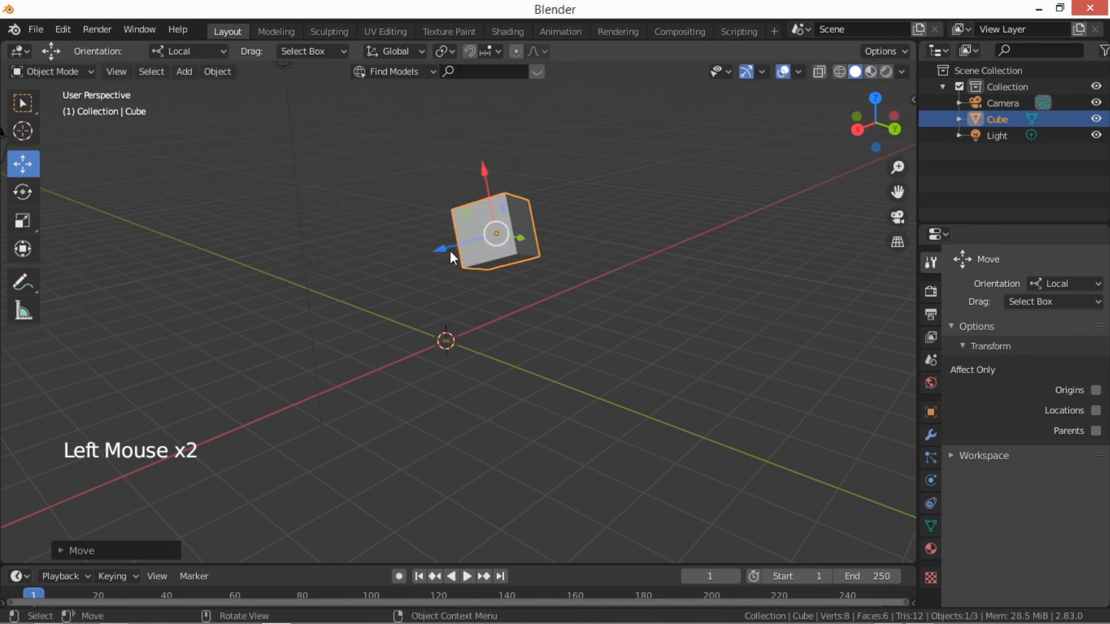
- Set the Move tool's orientation back to Global and move the cube along its local X axis with the Move command
left_click(189, 56)
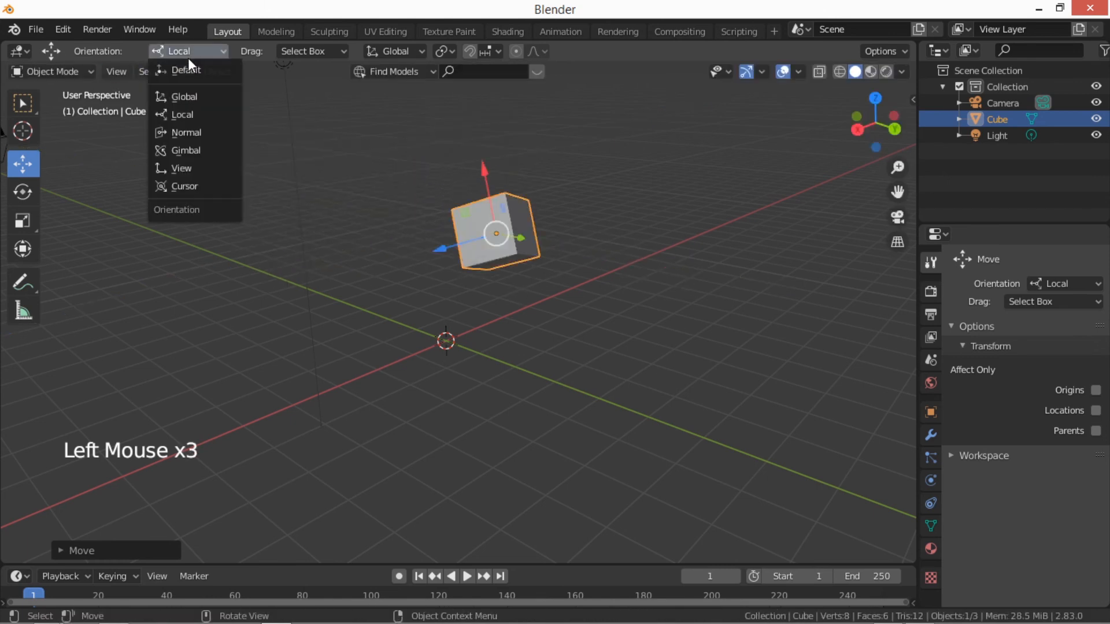
left_click(187, 97)
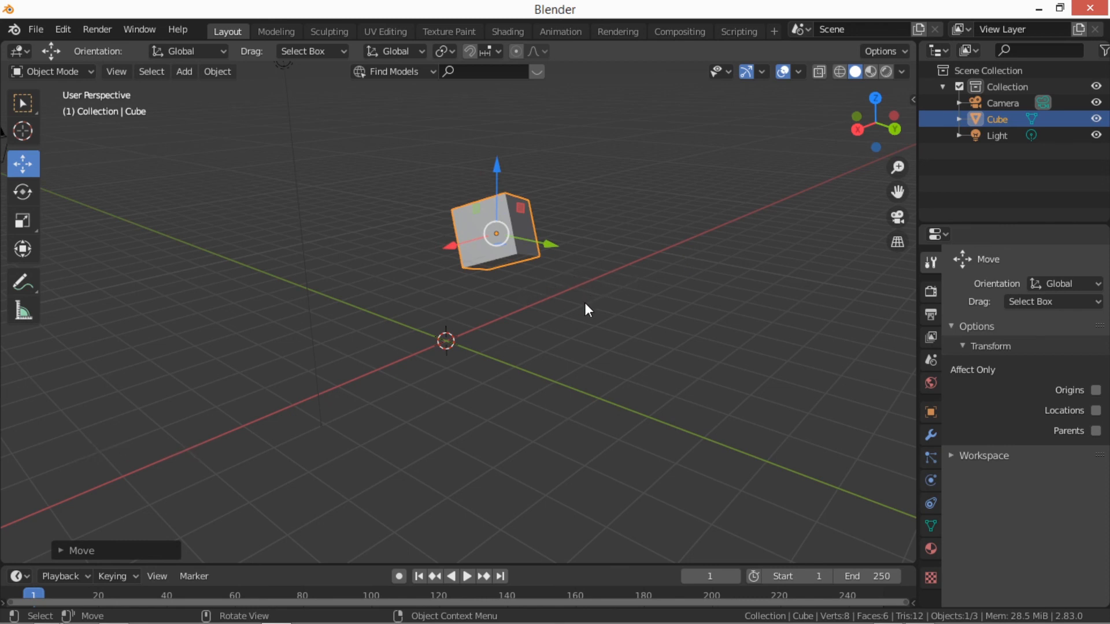
key("g")
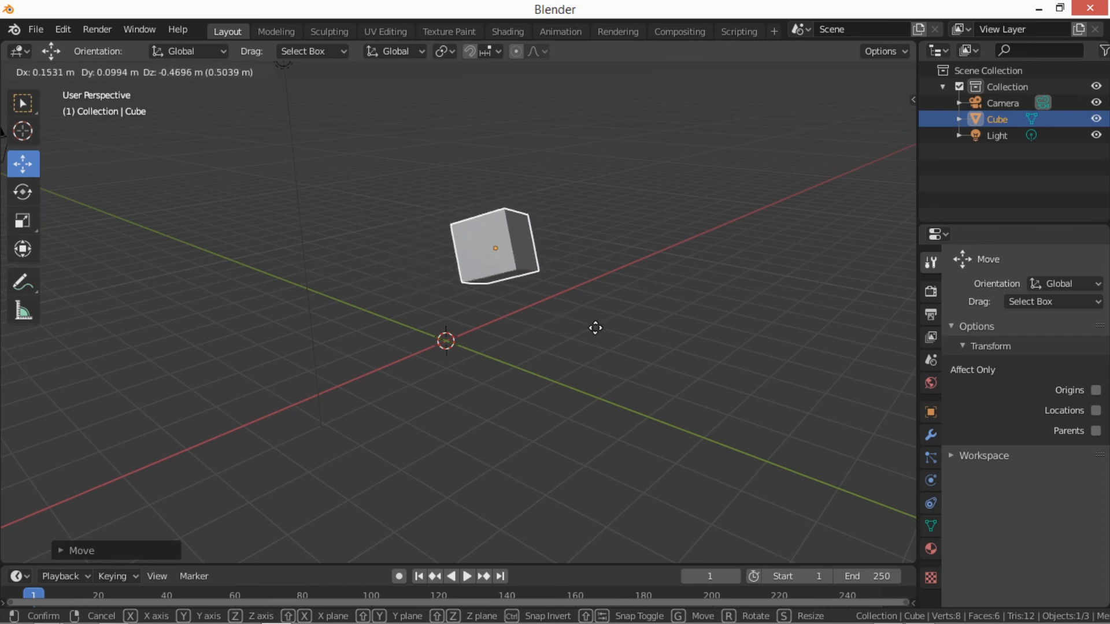
key("x")
key("x")
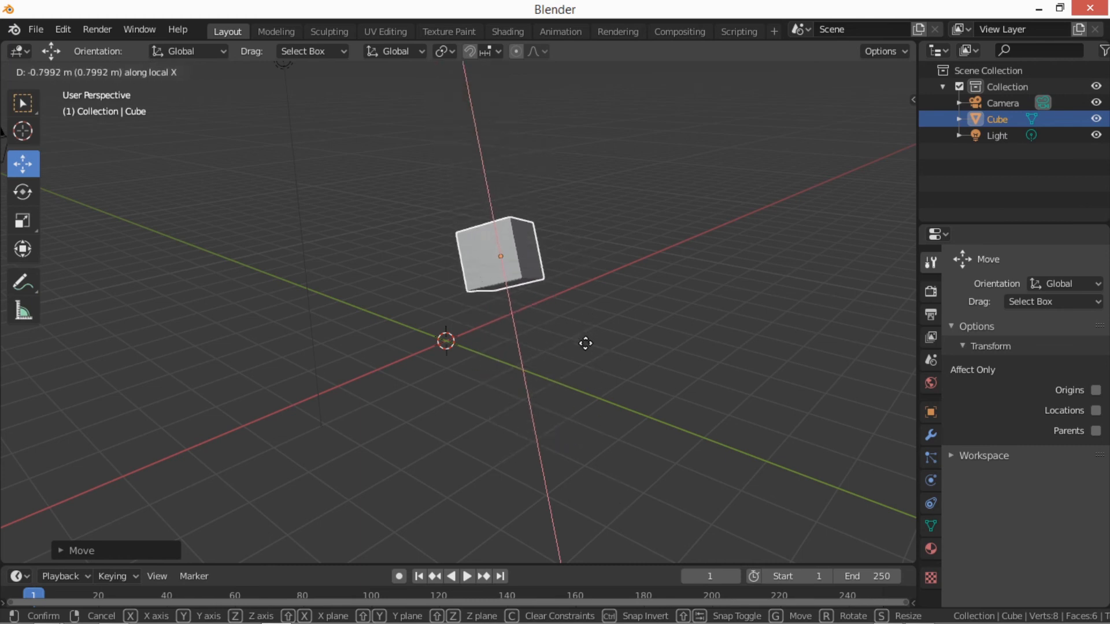
left_click(580, 362)
- In the five-cube scene, move the scattered cubes freehand into a rough row along the Y axis
middle_click_drag(637, 356, 610, 343)
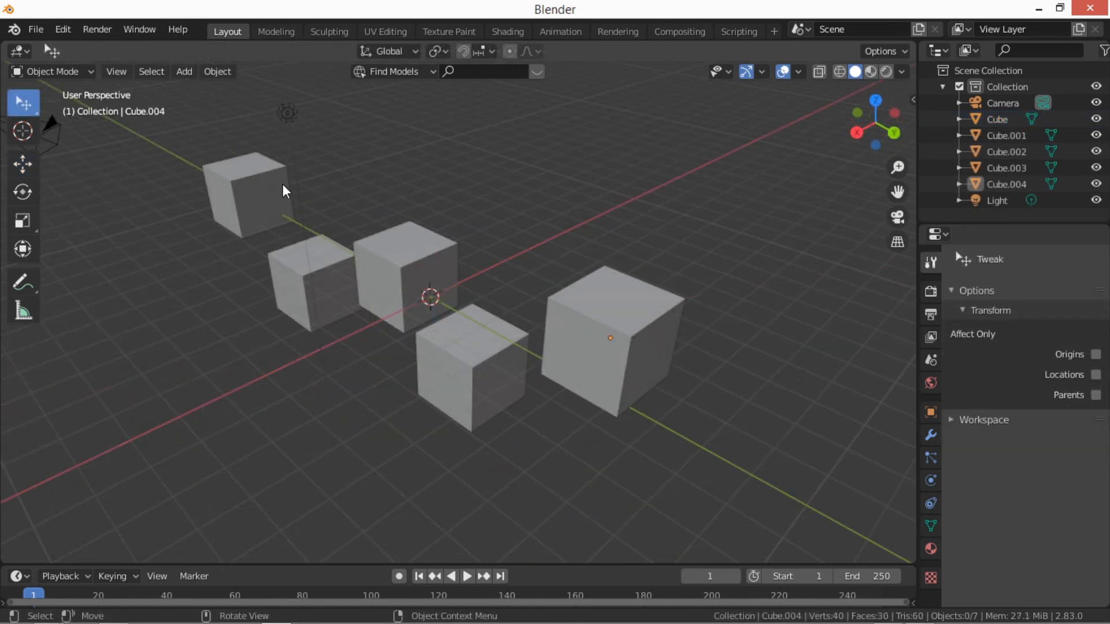
mouse_move(604, 359)
middle_mouse_down()
mouse_move(595, 332)
mouse_move(622, 347)
middle_mouse_up()
left_click(630, 310)
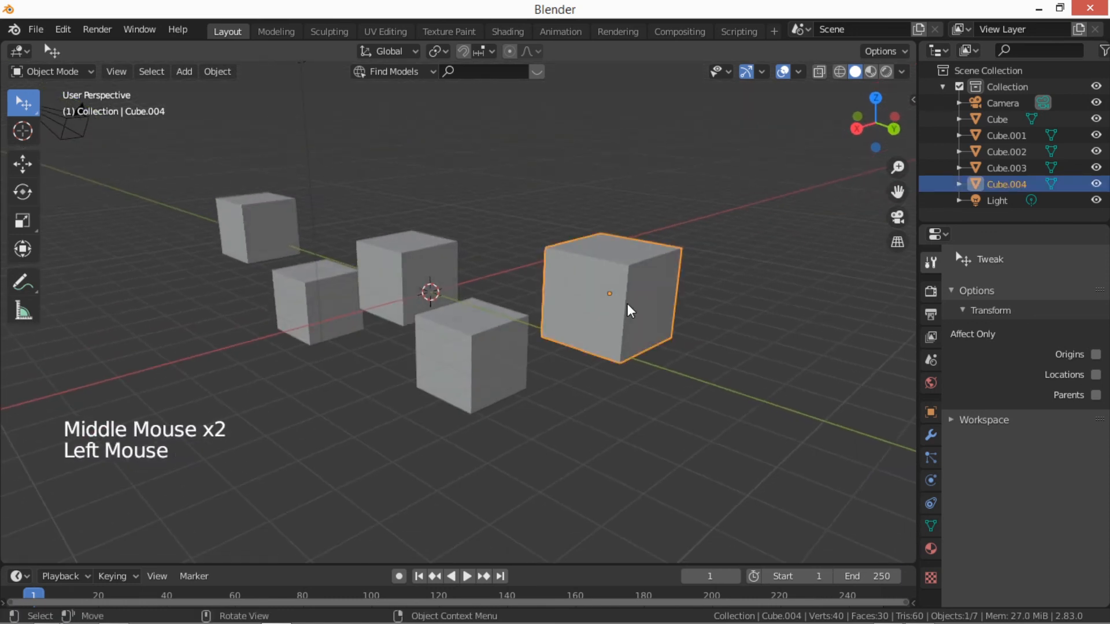
key("g")
left_click(603, 408)
left_click(428, 292)
key("g")
left_click(425, 335)
middle_click_drag(504, 368, 441, 268)
left_click(441, 268)
key("g")
left_click(487, 328)
middle_click_drag(487, 328, 409, 347)
key("g")
middle_click_drag(669, 286, 682, 389)
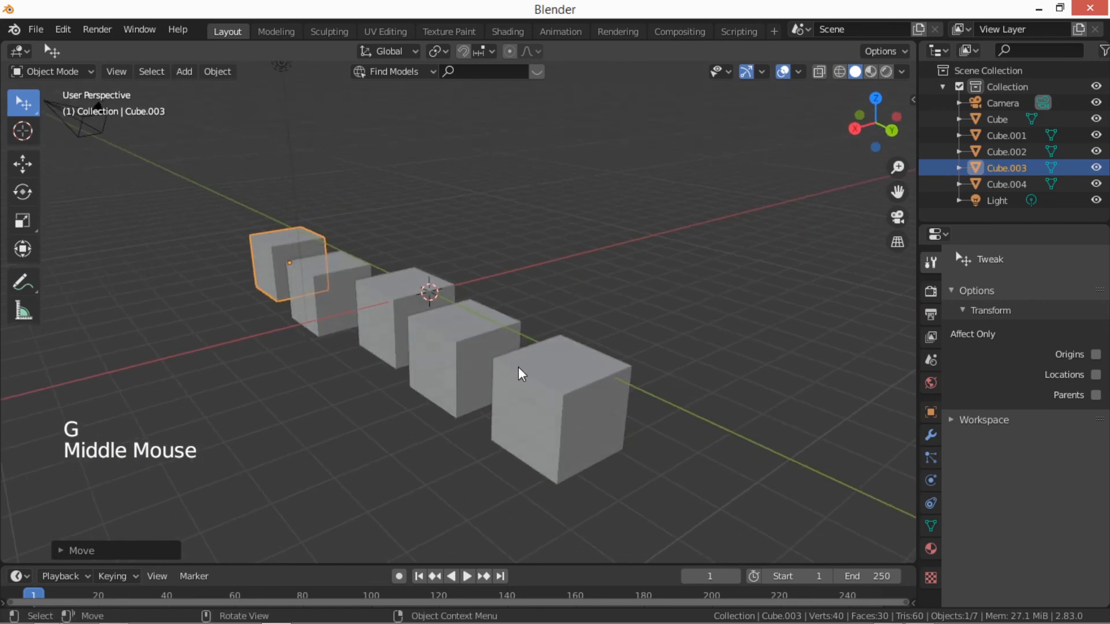
middle_click_drag(504, 378, 506, 389)
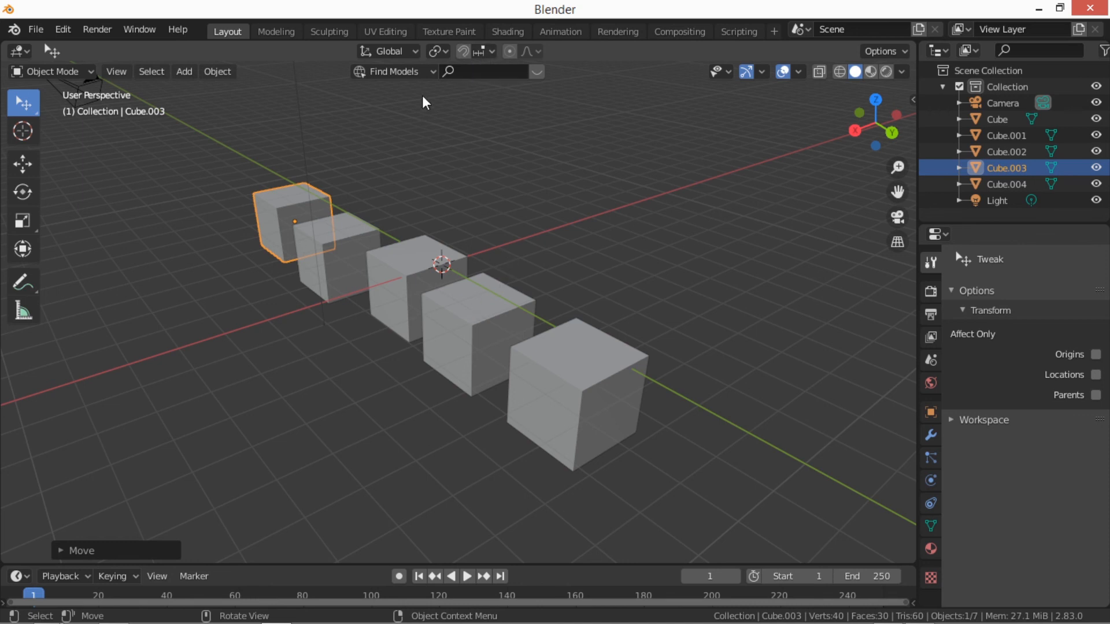
- Turn on snapping during transforms and move the front cube of the row onto the grid
left_click(482, 52)
left_click(465, 52)
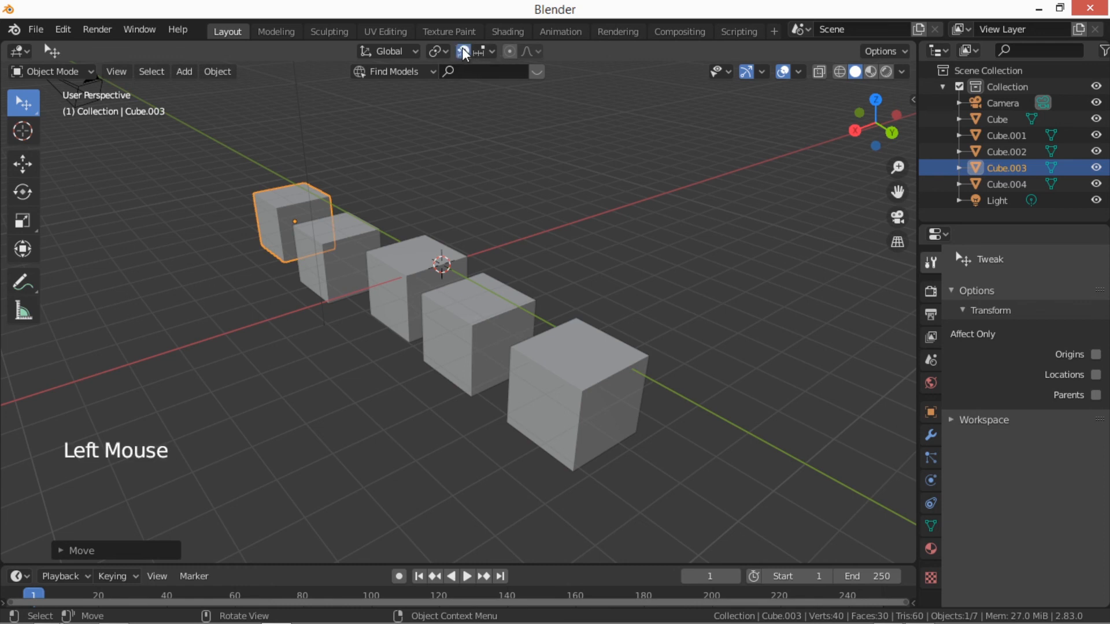
left_click(577, 400)
key("g")
left_click(607, 386)
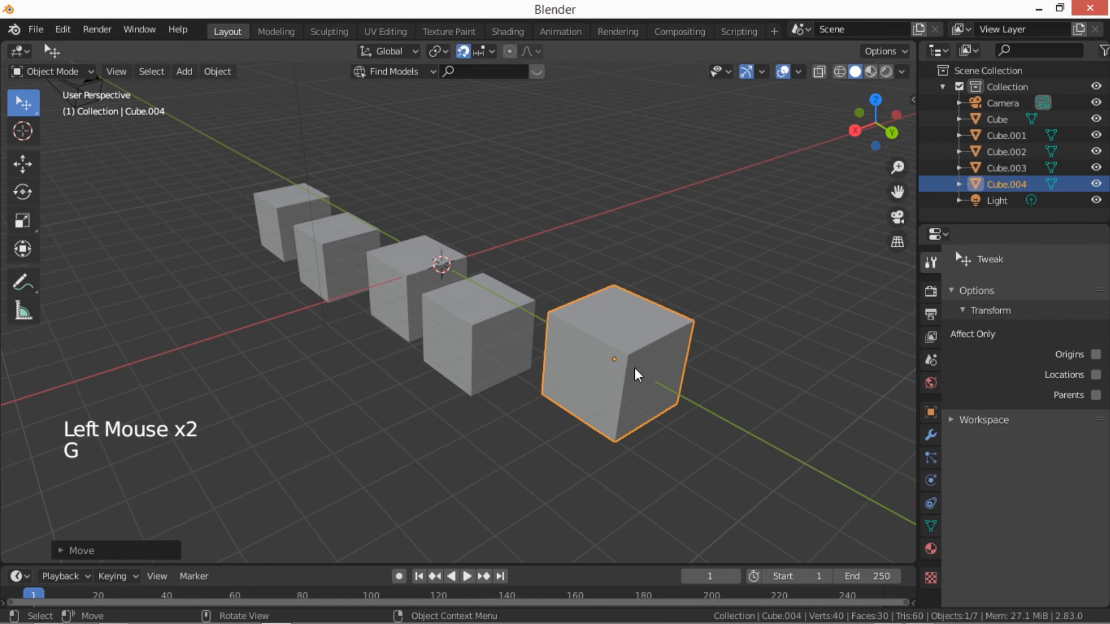
- In top view, snap the other four cubes to the grid, centred on the Y axis with one-square gaps between them
key("KP_7")
scroll(513, 265, "down", 2)
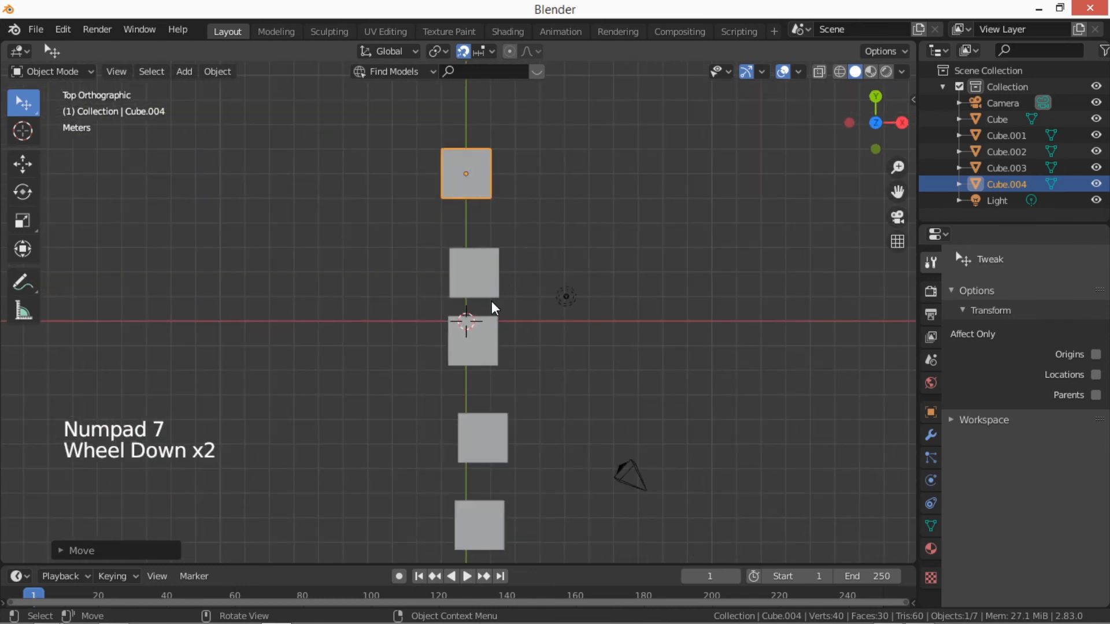
left_click(476, 292)
key("g")
left_click(476, 302)
left_click(486, 354)
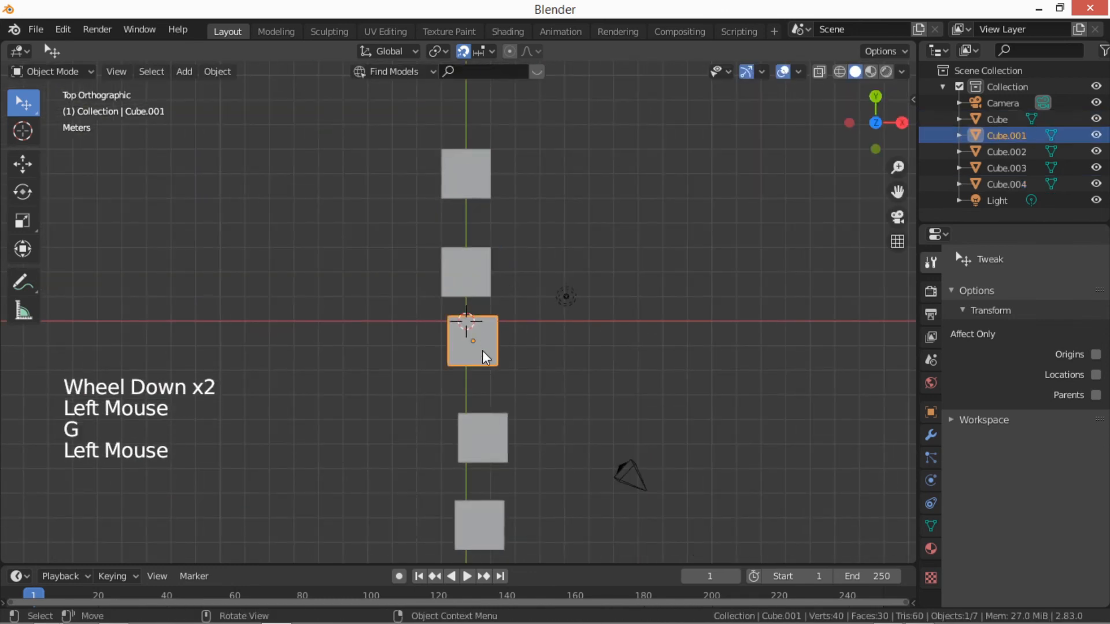
key("g")
left_click(475, 384)
left_click(492, 444)
key("g")
left_click(459, 426)
left_click(460, 528)
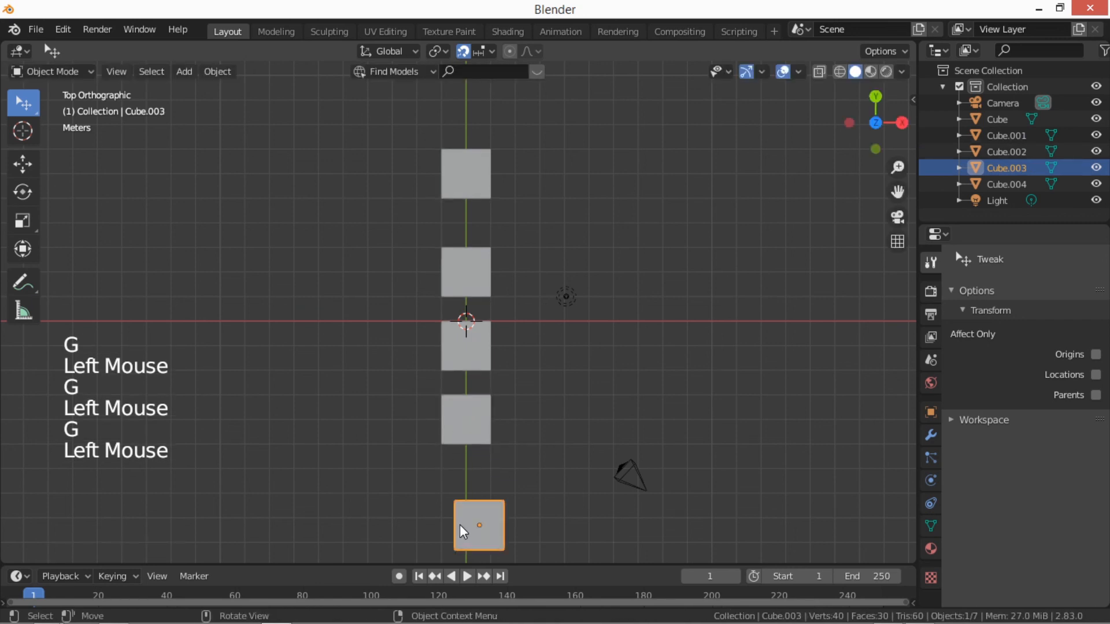
key("g")
left_click(454, 498)
- Snap the remaining end cube one grid square from its neighbour and lower it level with the row in right view
left_click(486, 184)
key("g")
left_click(481, 187)
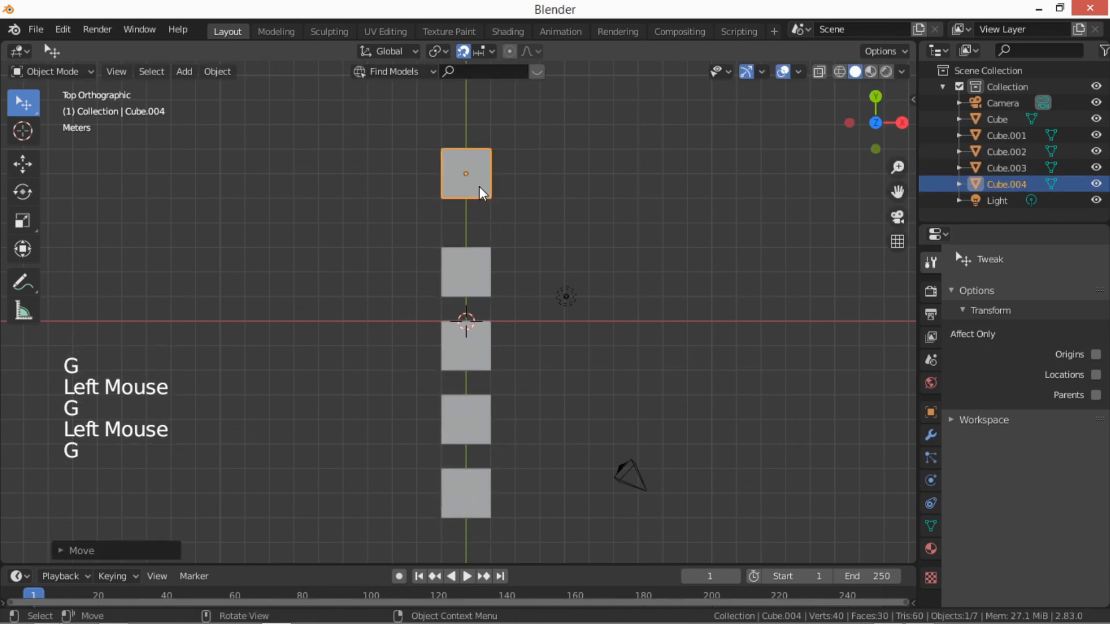
key("g")
left_click(483, 215)
middle_click(502, 305)
key("KP_1")
key("KP_3")
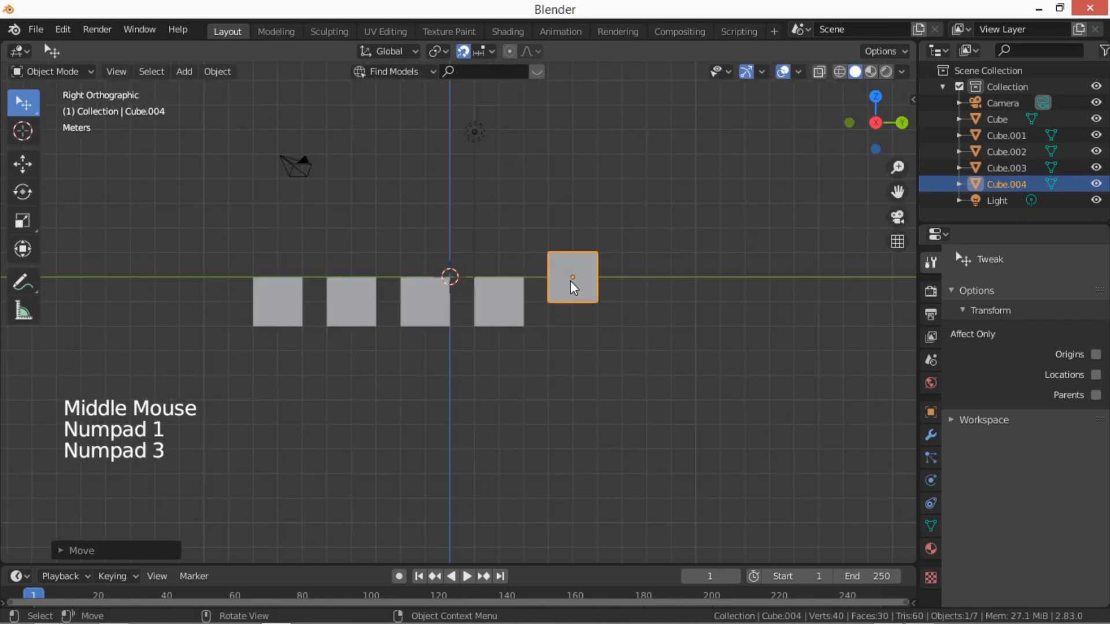
key("g")
left_click(571, 305)
middle_click_drag(570, 305, 546, 356)
scroll(499, 370, "up", 3)
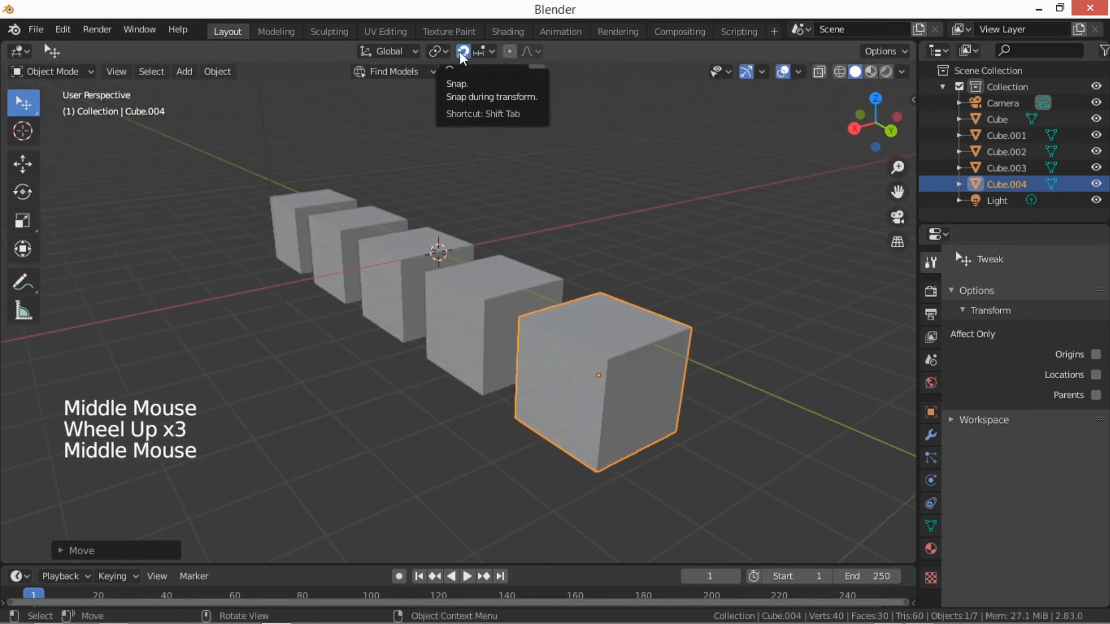
- Turn snapping off and try moving the end cube with snapping enabled only temporarily
left_click(462, 51)
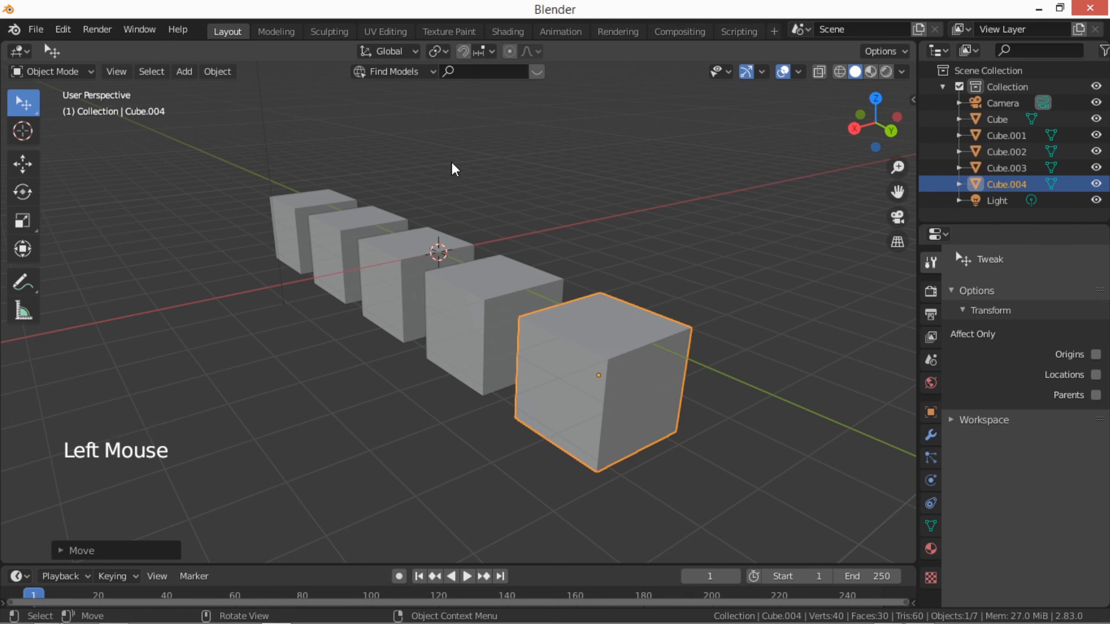
key("g")
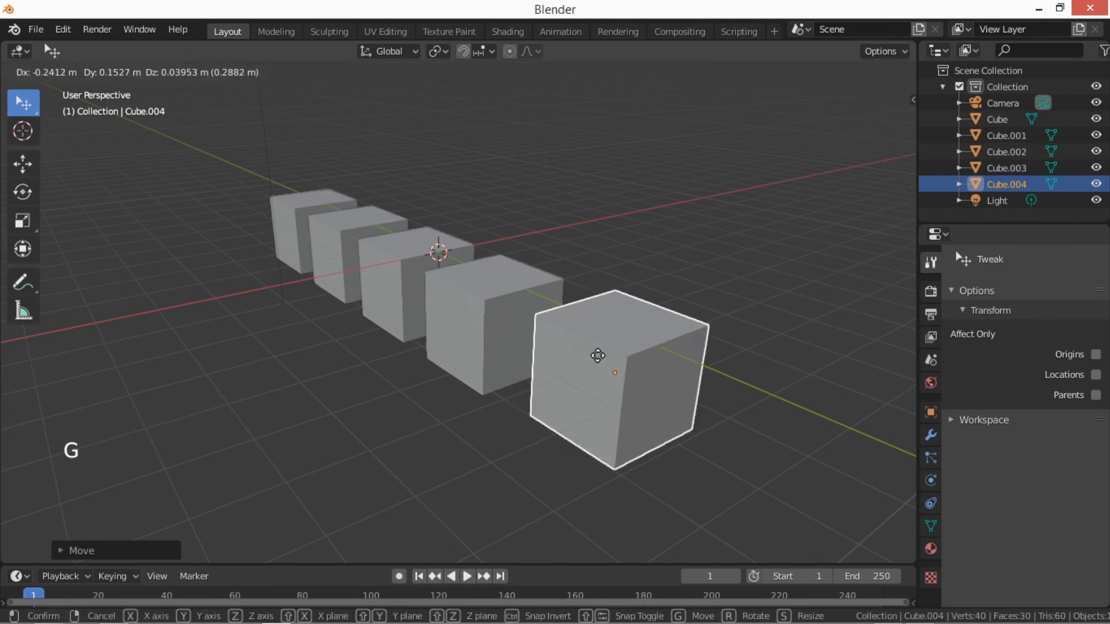
key("ctrl")
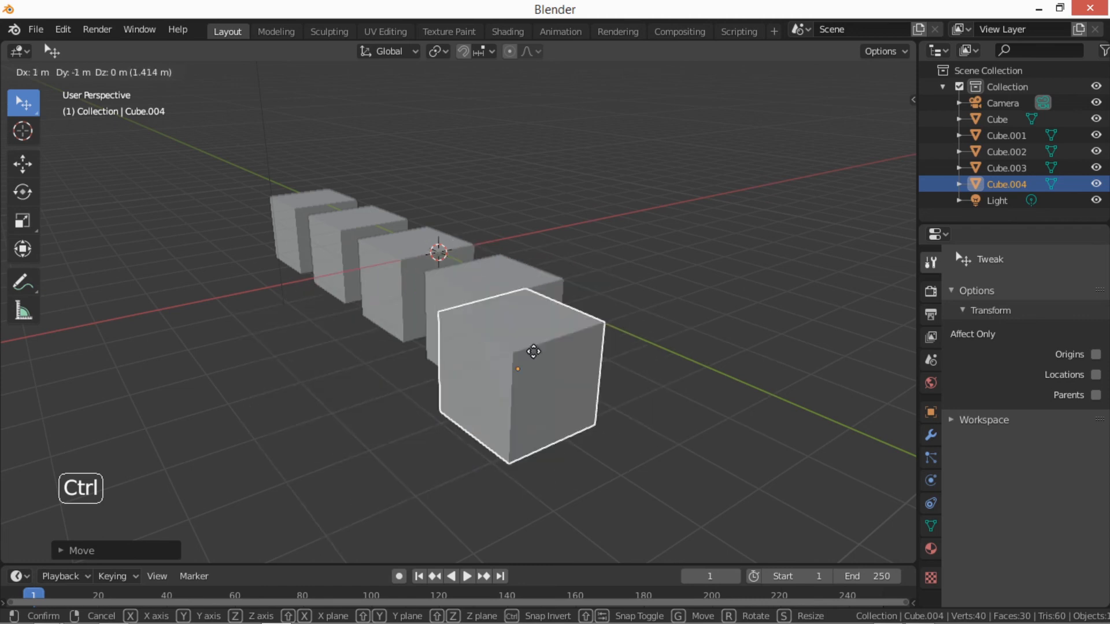
left_click(583, 388)
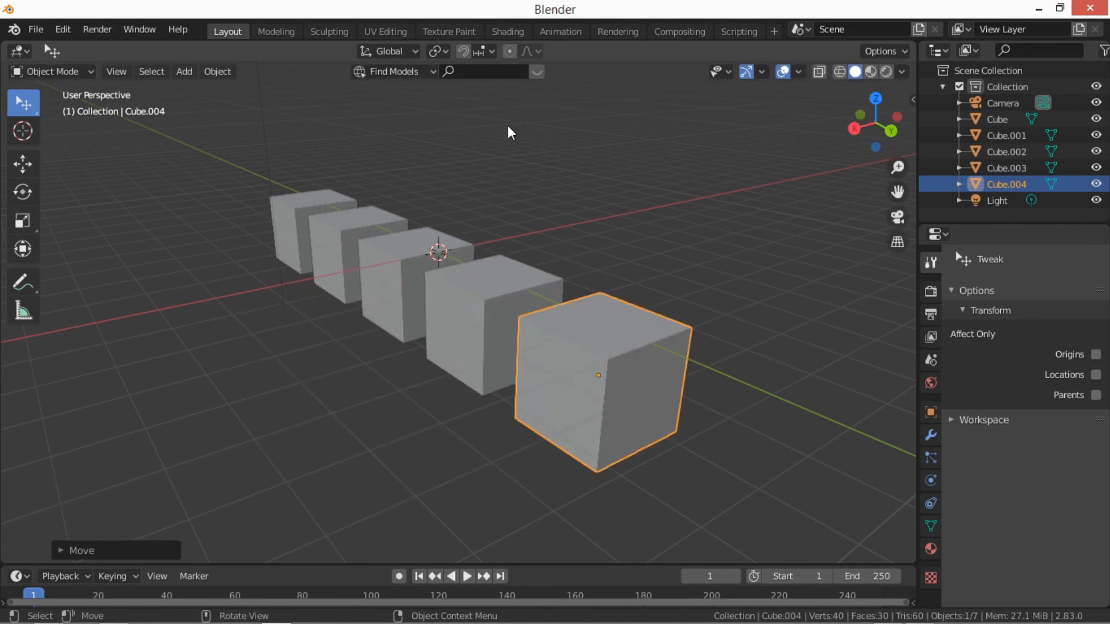
- Review the snap options, turn snapping back on and try moving the end cube with snapping temporarily suspended
left_click(489, 52)
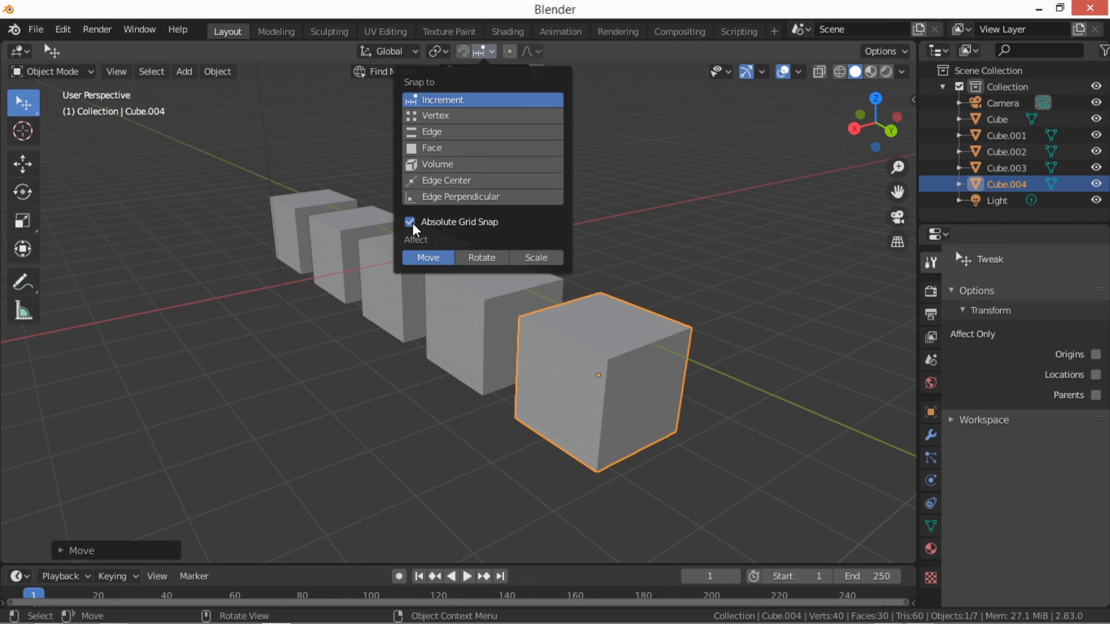
middle_click_drag(640, 279, 630, 223)
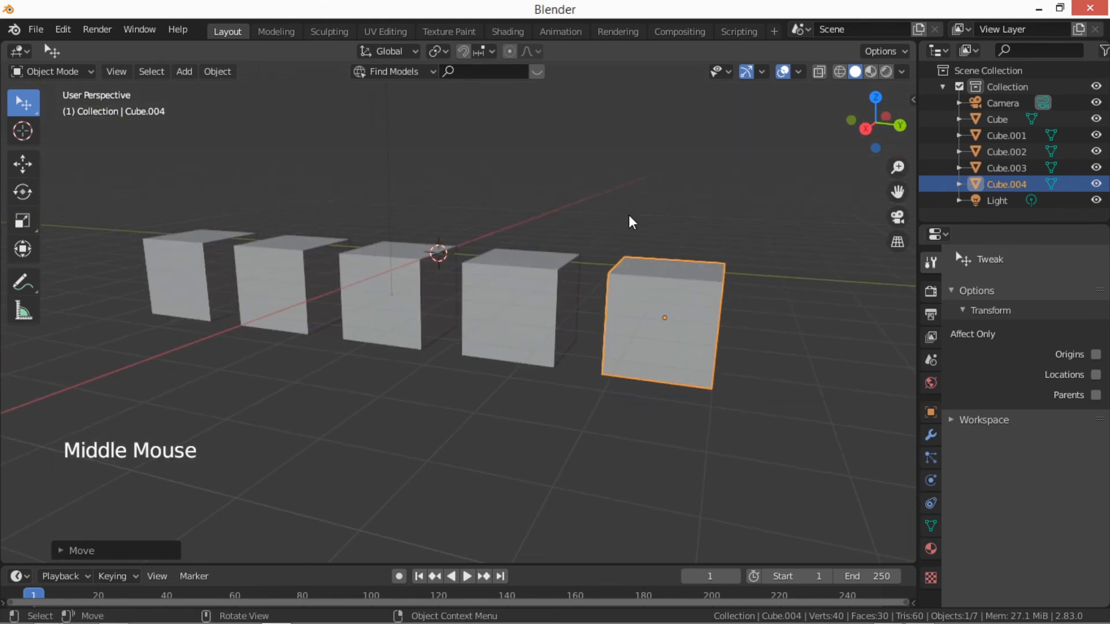
left_click(462, 51)
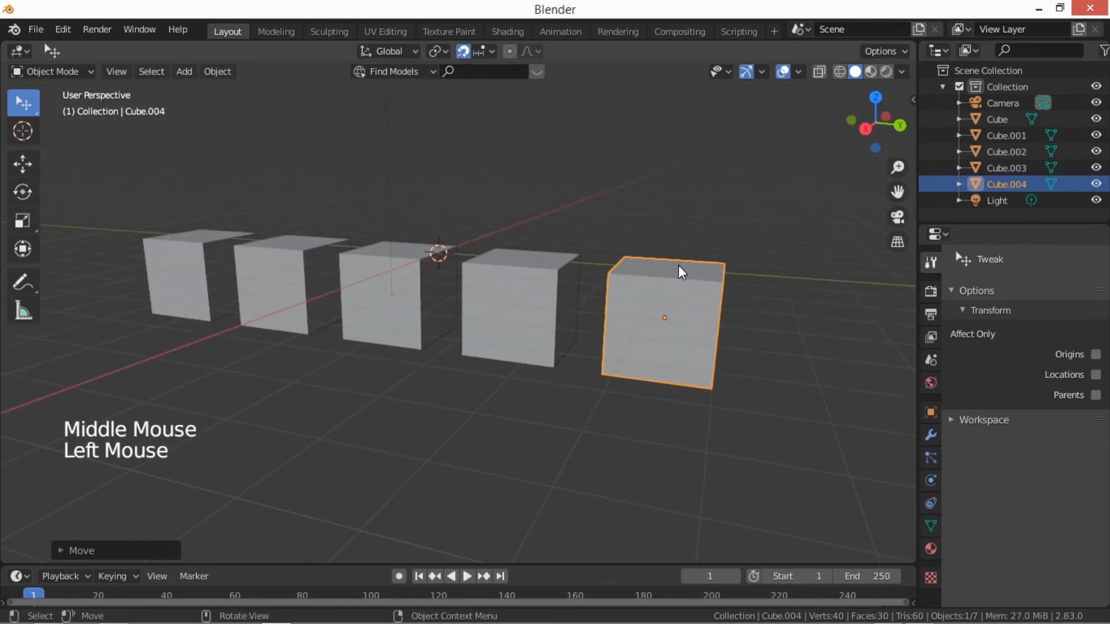
key("g")
key("ctrl")
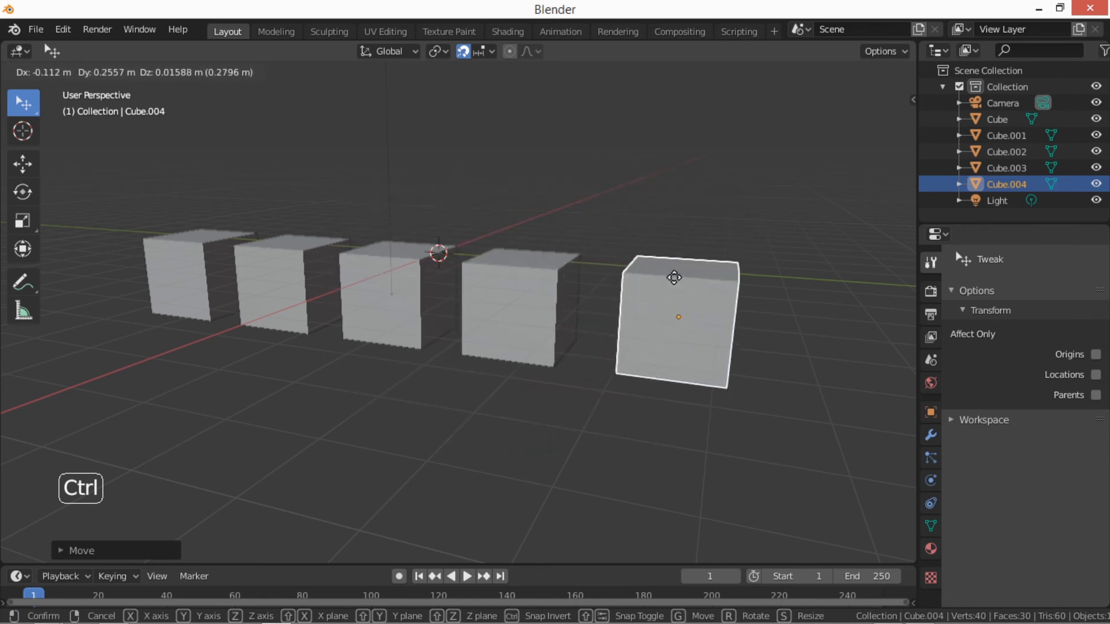
left_click(640, 285)
middle_click_drag(640, 285, 556, 379)
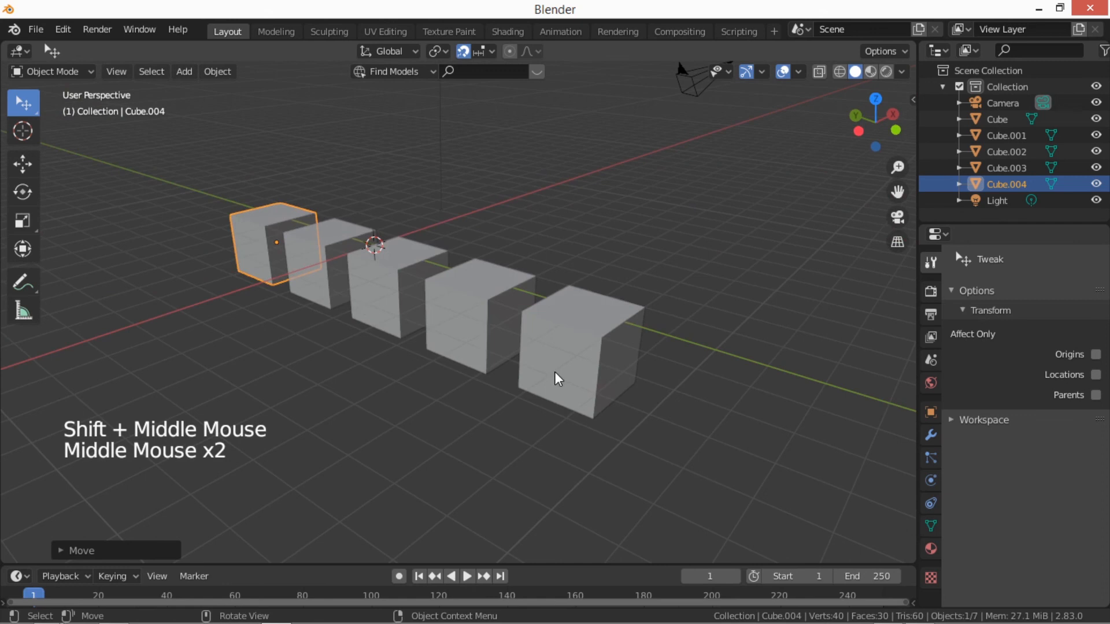